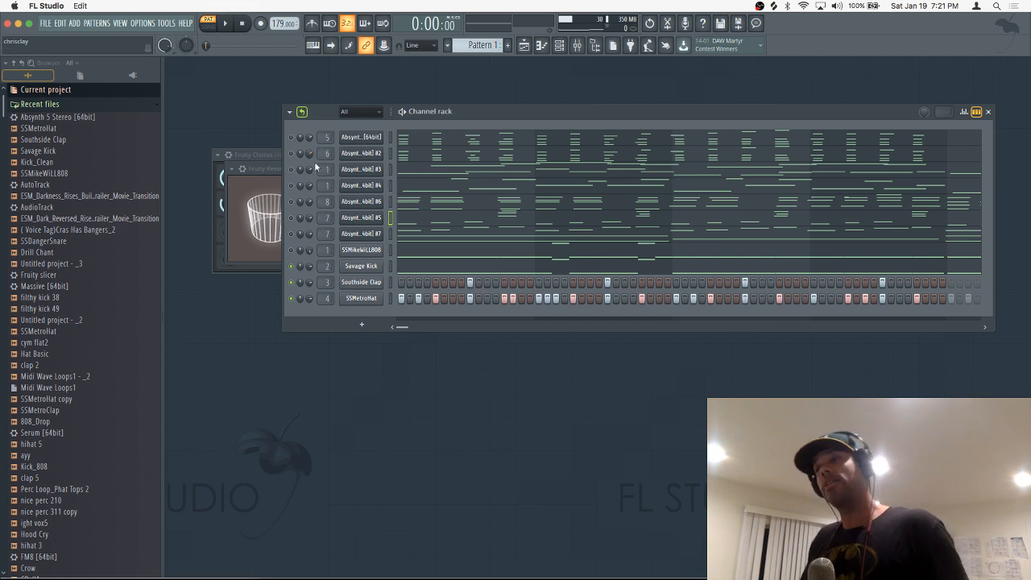
# Play back the pattern's drums with the first Absynth channel unmuted.
pyautogui.press('space')
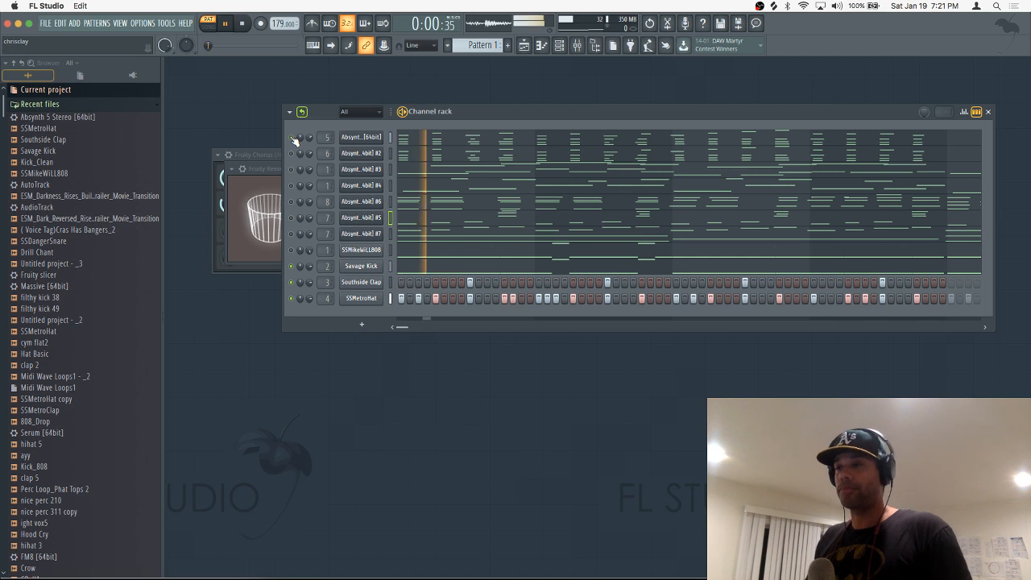
pyautogui.press('space')
pyautogui.press('space')
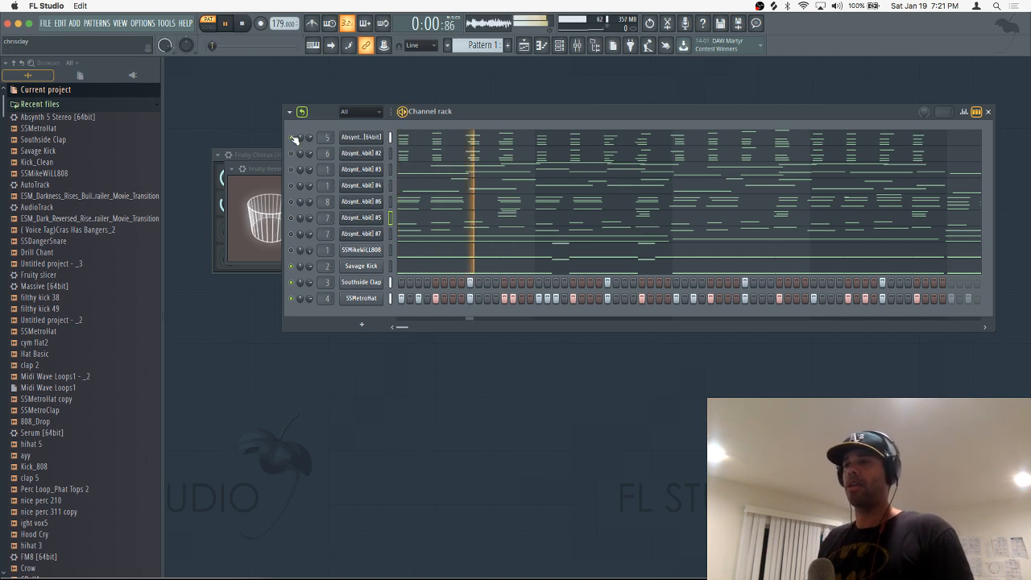
pyautogui.press('space')
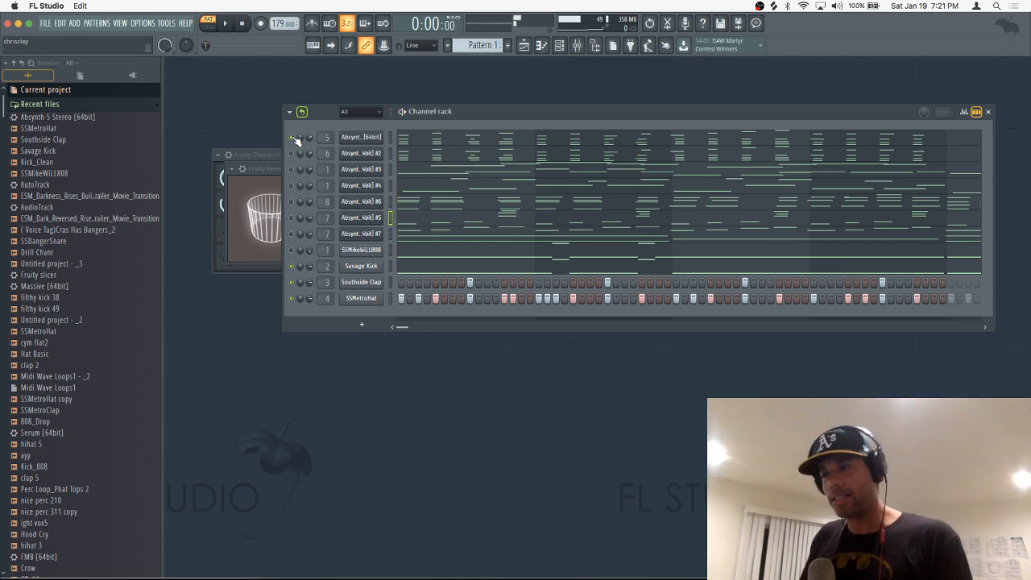
# Run the macro that switches smart disable on for all plugins.
pyautogui.click(145, 24)
pyautogui.moveTo(163, 25)
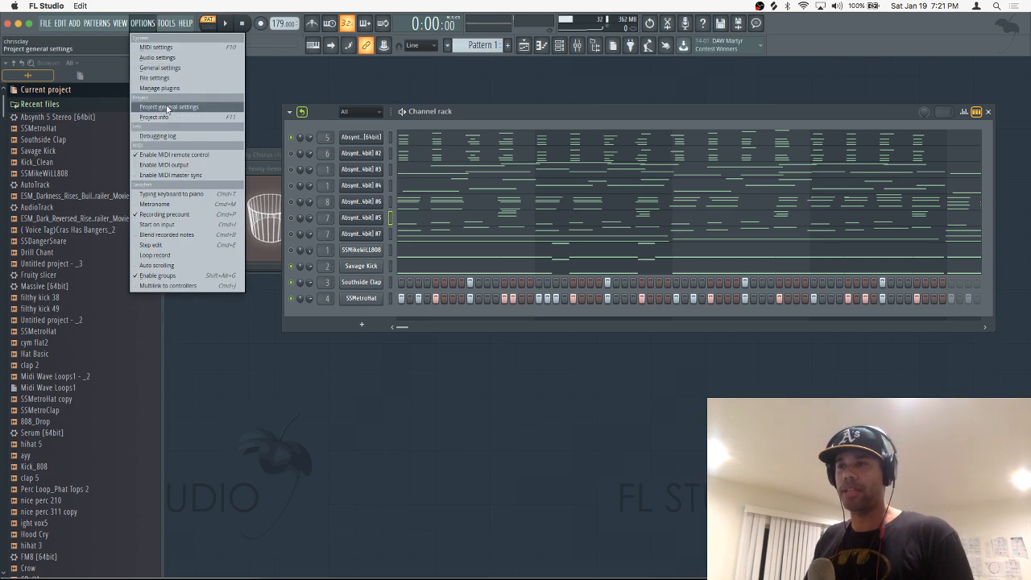
pyautogui.moveTo(185, 59)
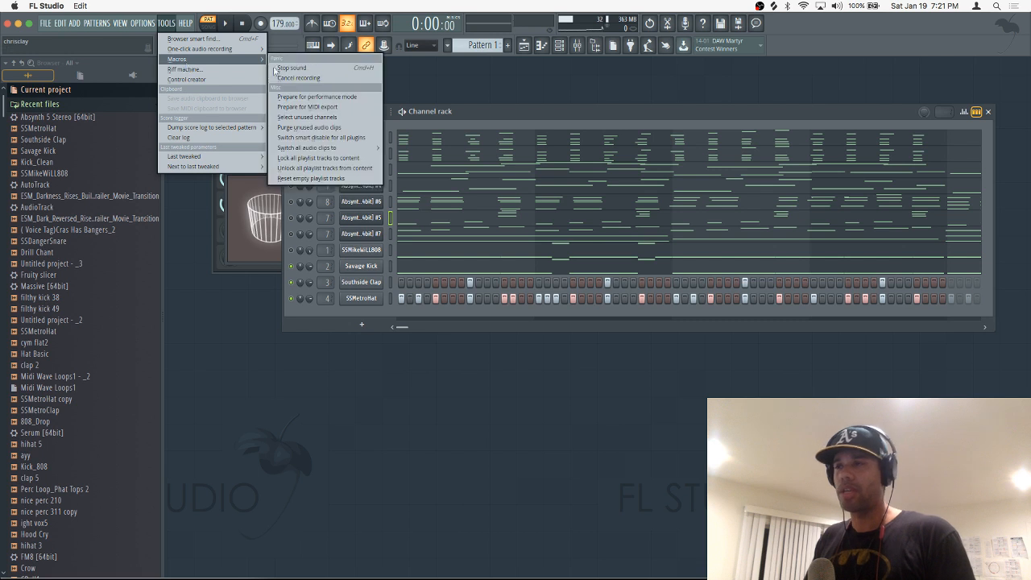
pyautogui.click(317, 139)
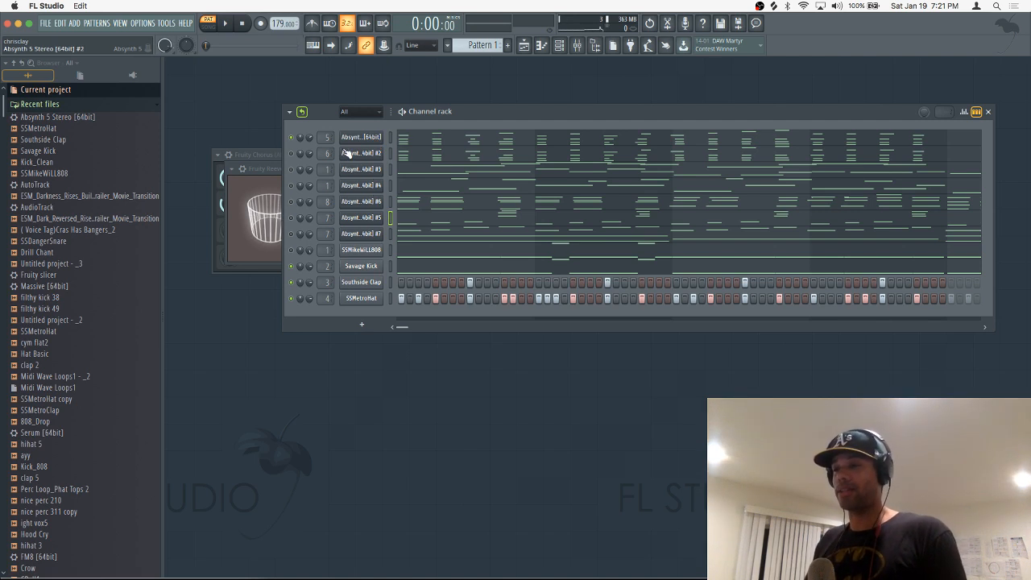
# Duplicate the first Absynth channel's notes from bars 1–4 into bars 5–8 and play back the result.
pyautogui.press('space')
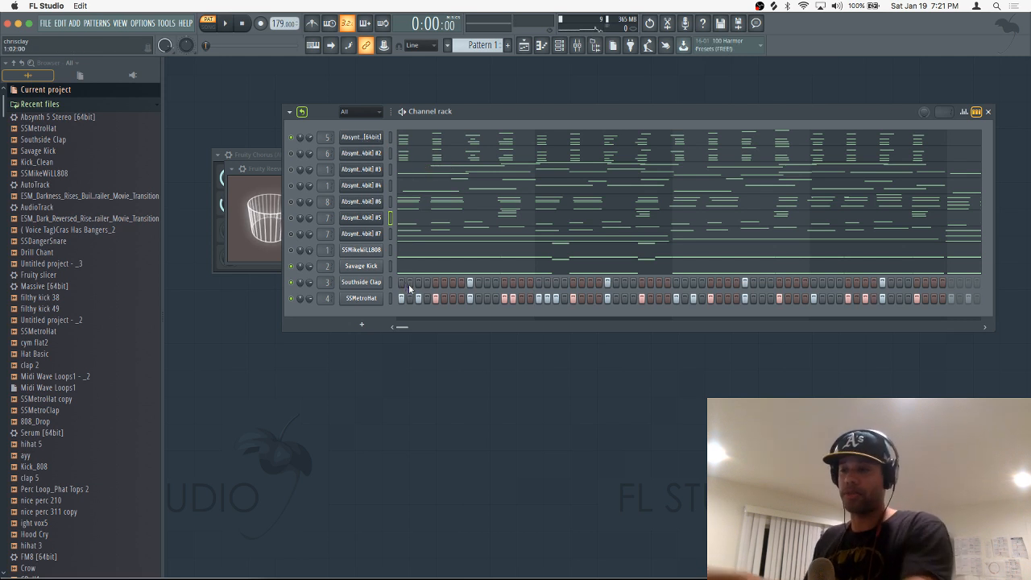
pyautogui.press('space')
pyautogui.click(394, 137)
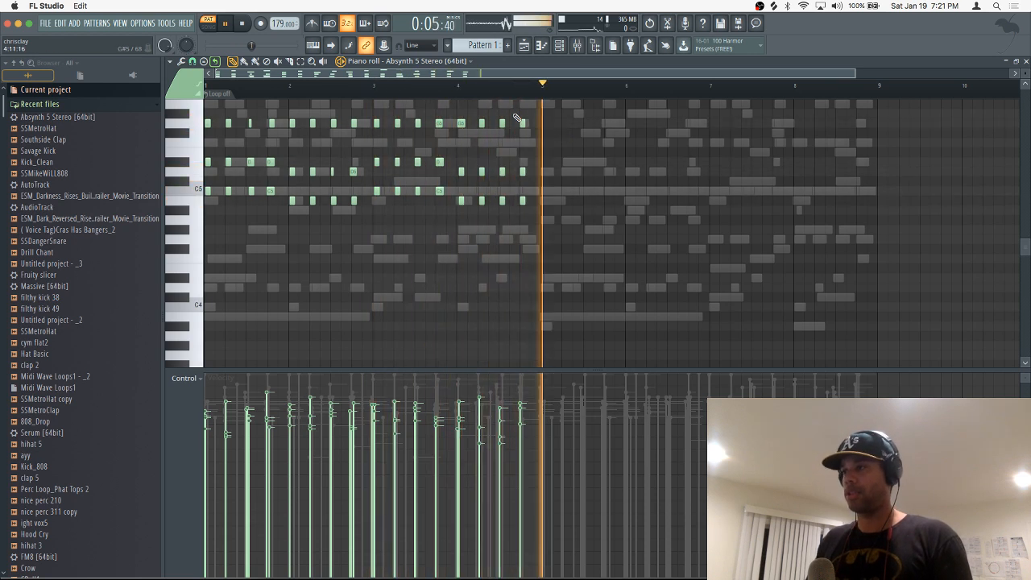
pyautogui.press('space')
pyautogui.press('super+a')
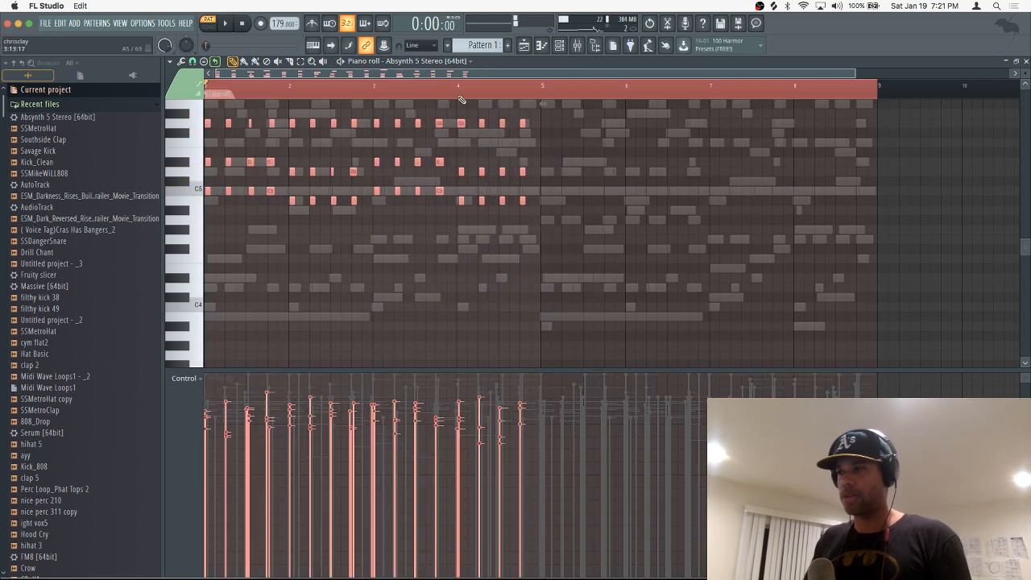
pyautogui.click(539, 87)
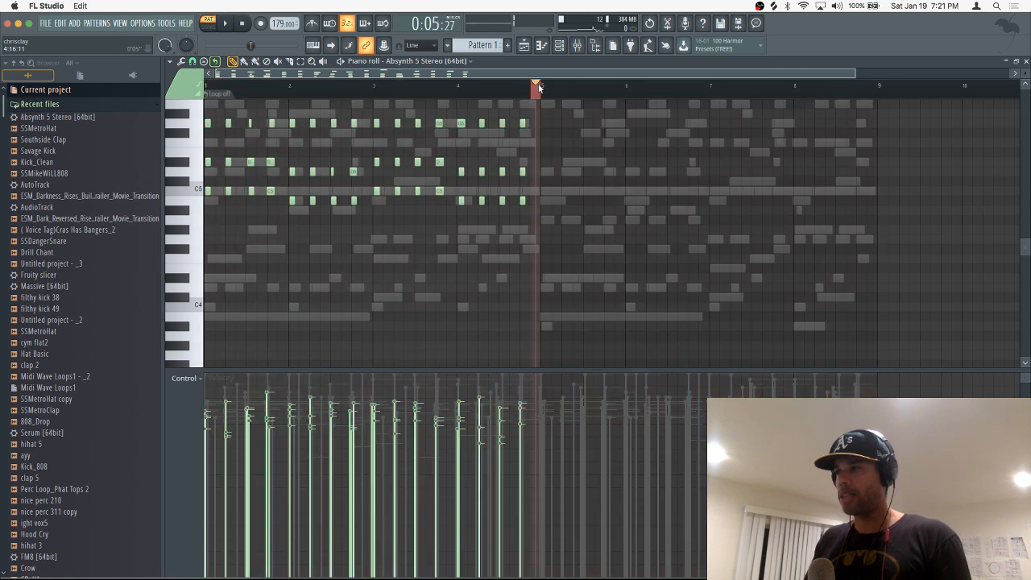
pyautogui.moveTo(538, 83); pyautogui.dragTo(133, 70)
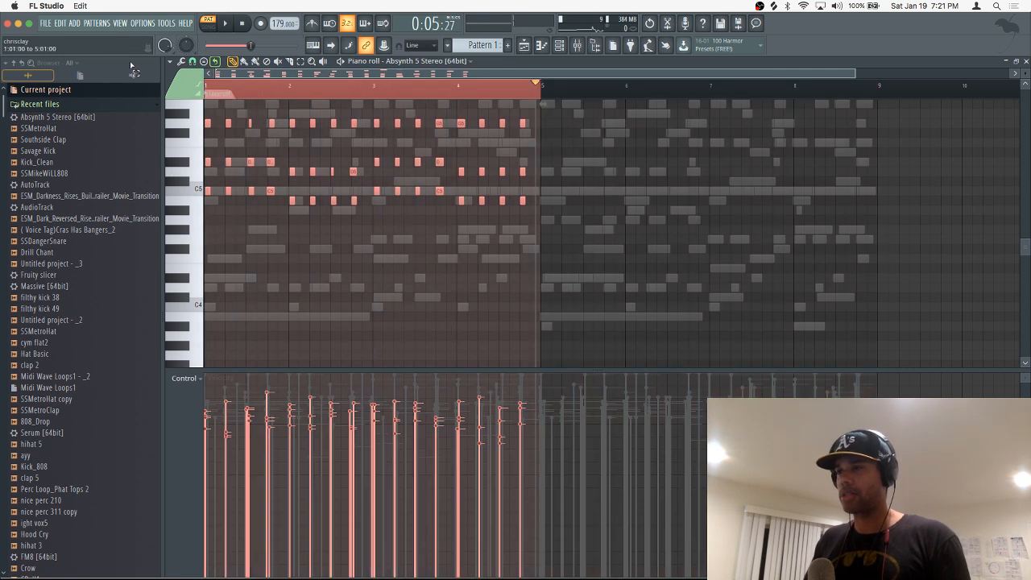
pyautogui.press('super+b')
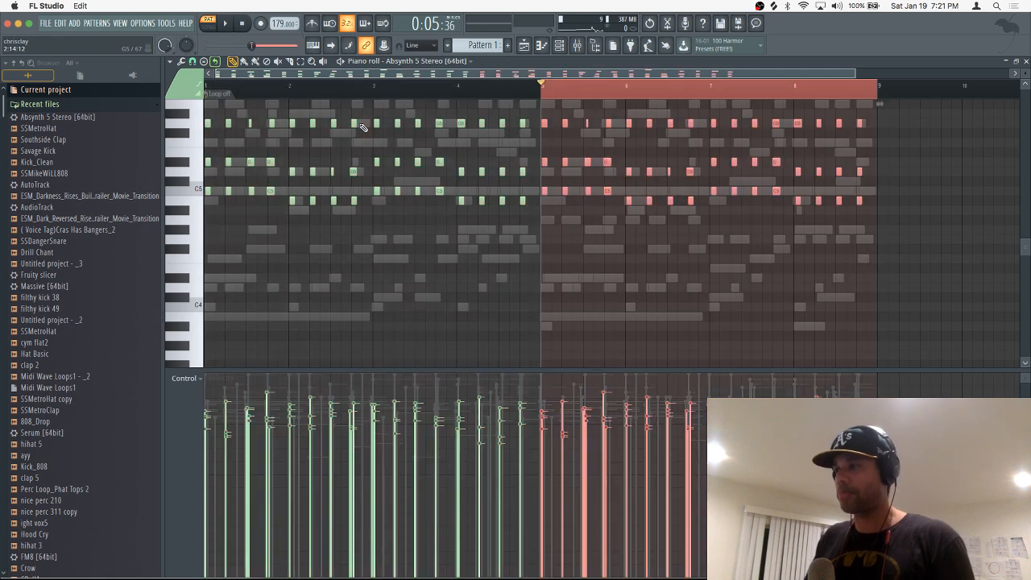
pyautogui.click(541, 87)
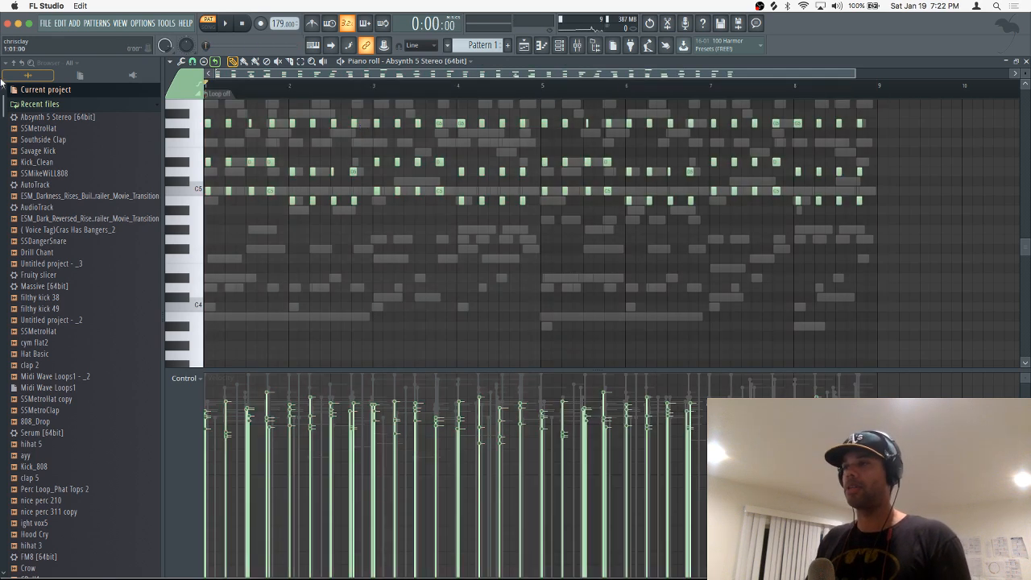
pyautogui.press('space')
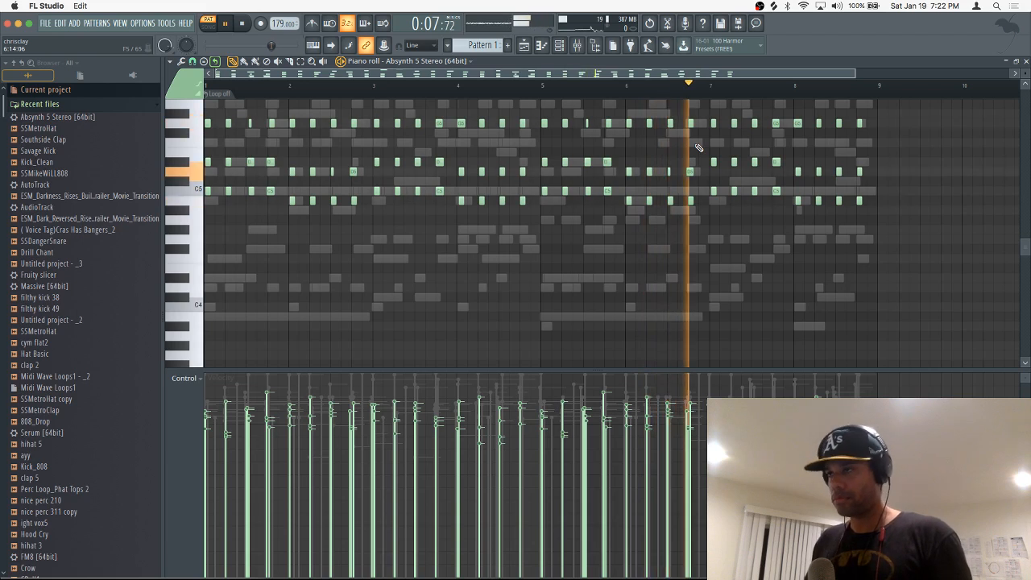
pyautogui.click(1025, 62)
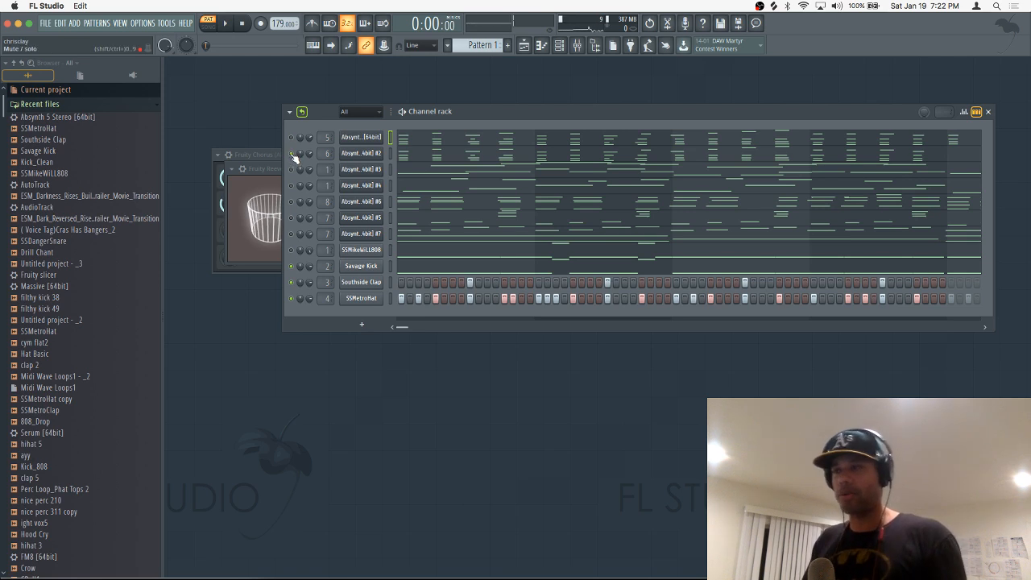
# Duplicate all notes of Absynth channel #2 from bars 1–4 into bars 5–8 during playback.
pyautogui.press('space')
pyautogui.click(410, 157)
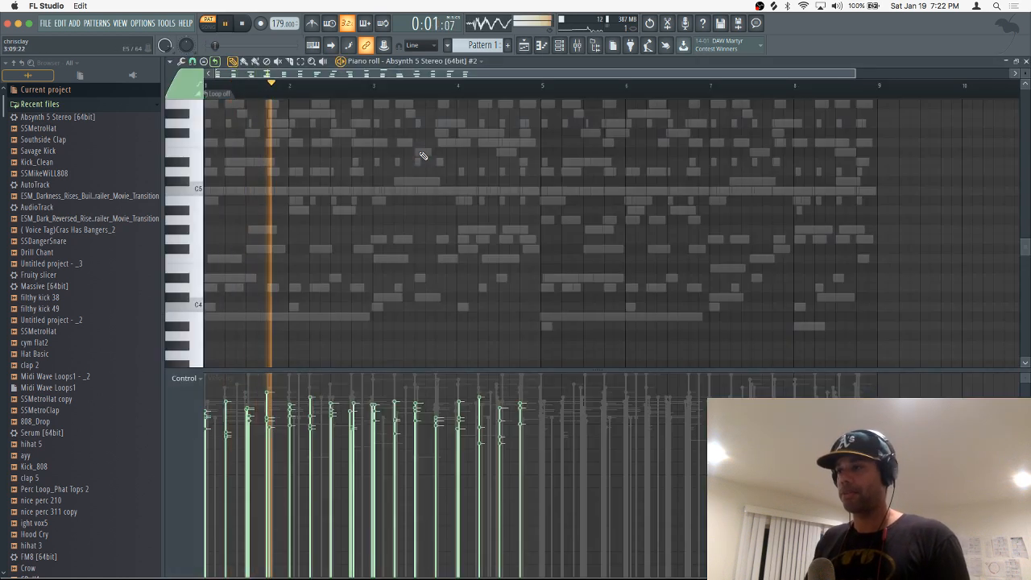
pyautogui.scroll(-10, 538, 128)
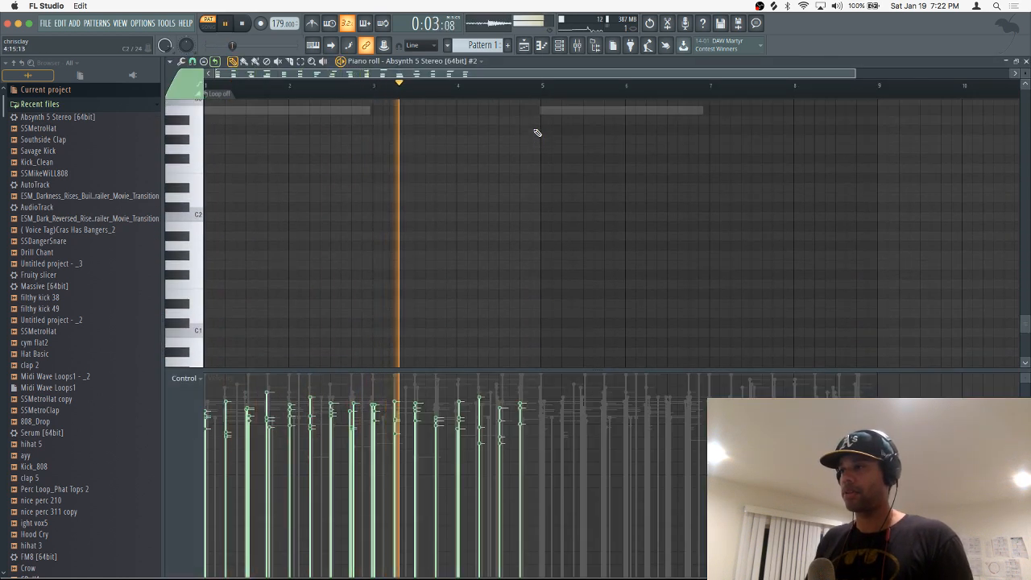
pyautogui.scroll(6, 538, 131)
pyautogui.scroll(8, 537, 132)
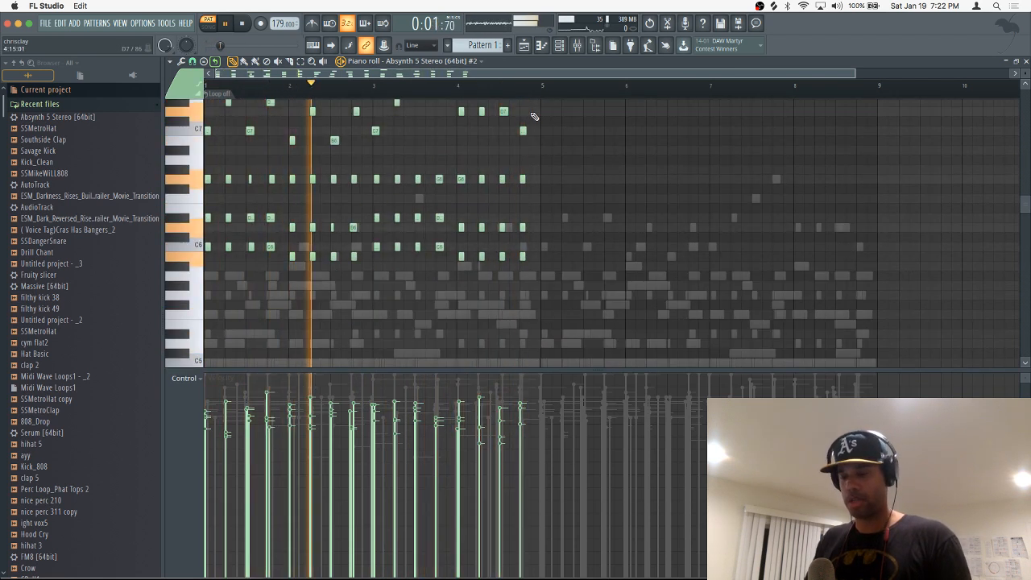
pyautogui.hotkey('ctrl', 'a')
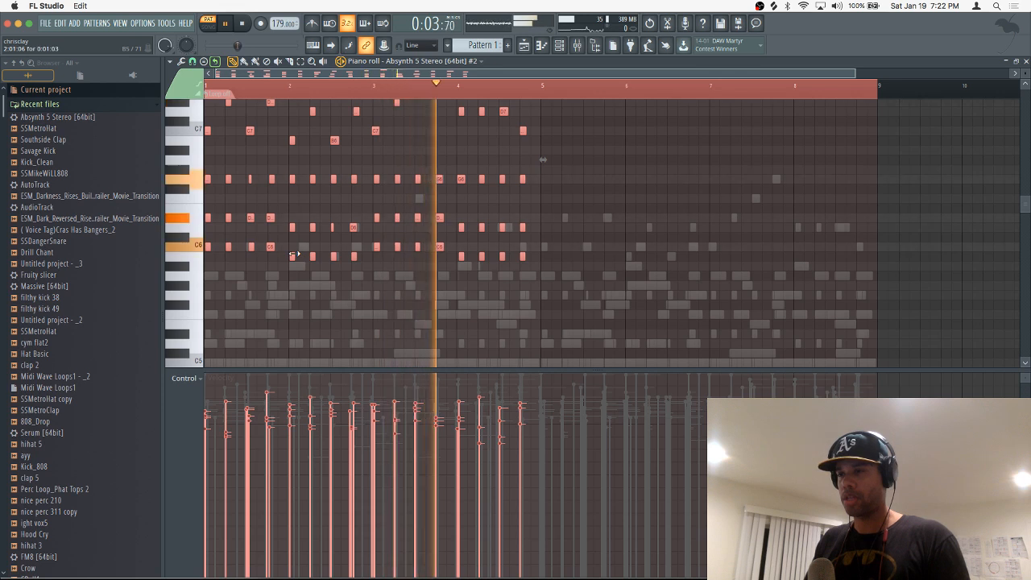
pyautogui.hotkey('ctrl', 'b')
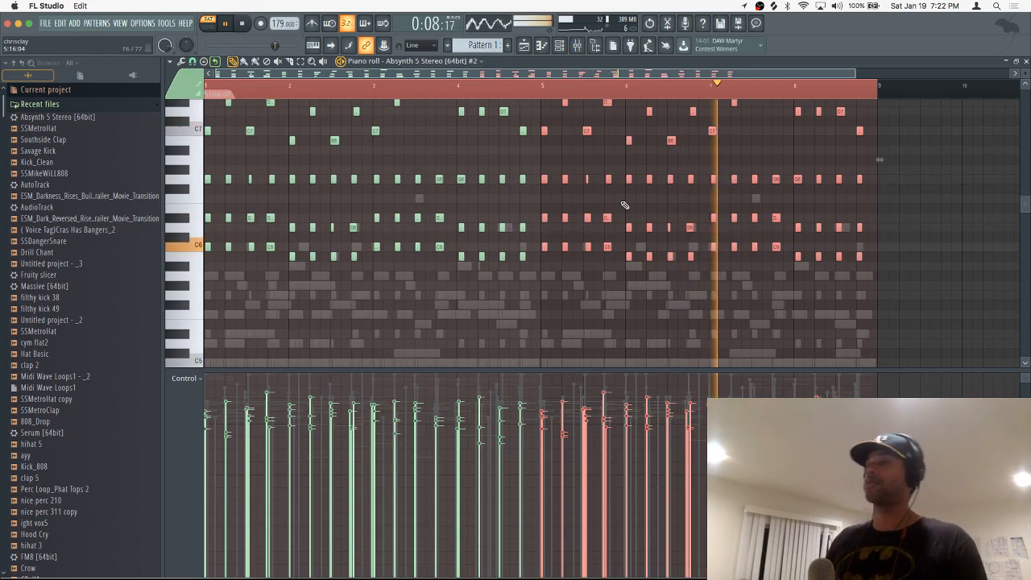
pyautogui.click(1026, 62)
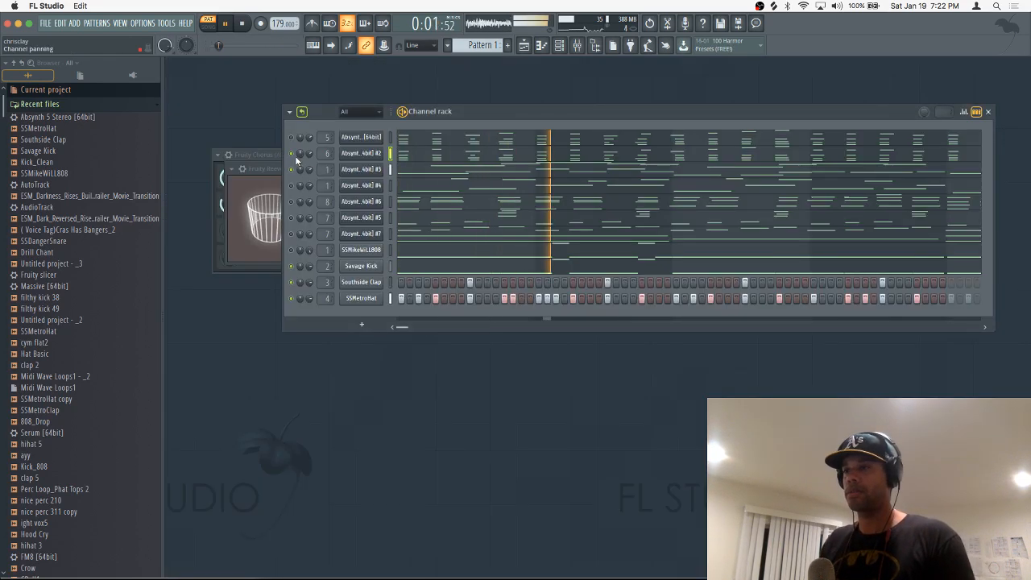
# Audition Absynth channels #3 and #4 one at a time over the drums.
pyautogui.press('space')
pyautogui.press('space')
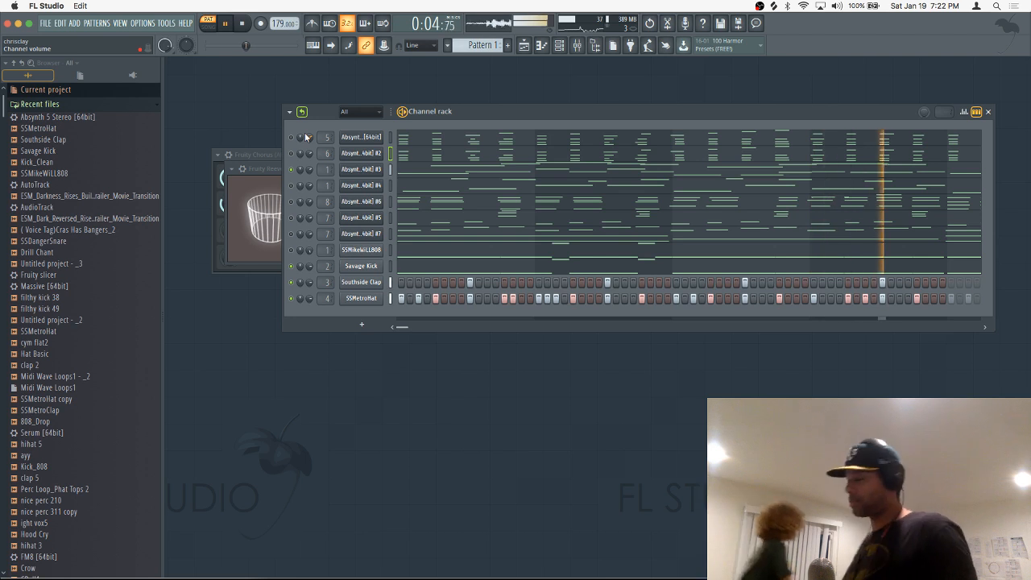
pyautogui.press('space')
pyautogui.press('space')
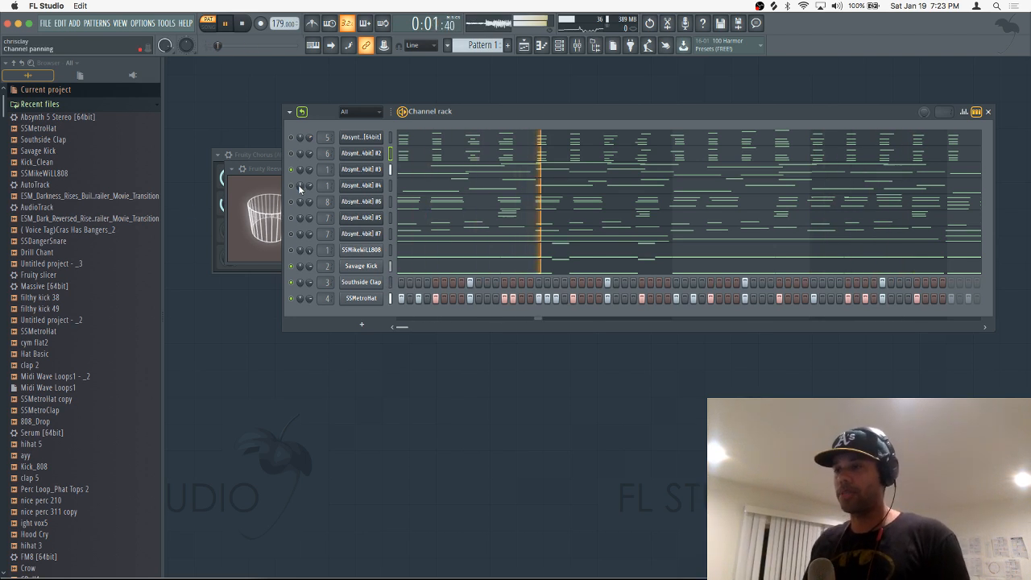
pyautogui.press('space')
pyautogui.press('space')
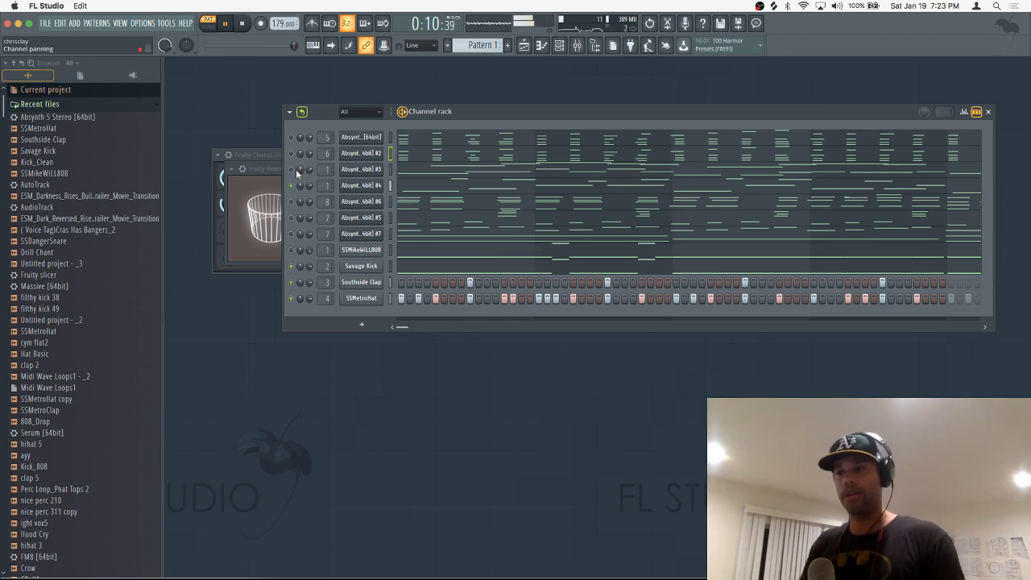
# Audition Absynth channels #6, #5 and #7 one at a time over the drums.
pyautogui.press('space')
pyautogui.press('space')
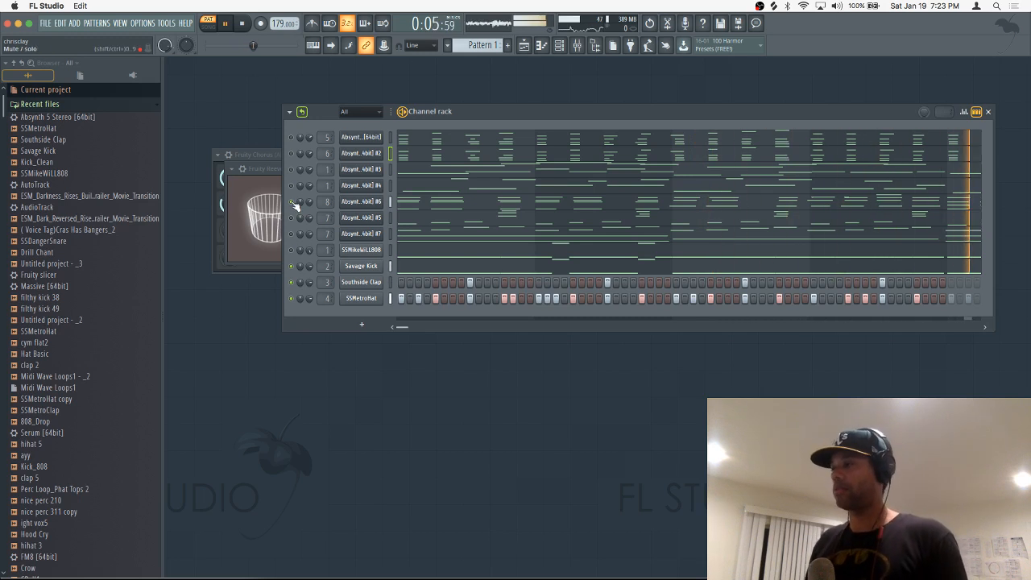
pyautogui.press('space')
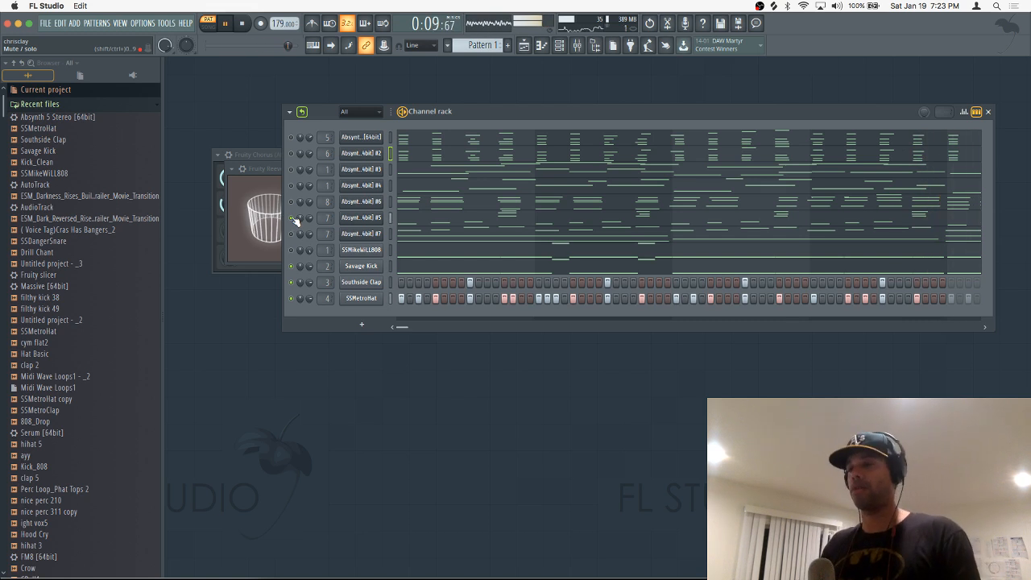
pyautogui.press('space')
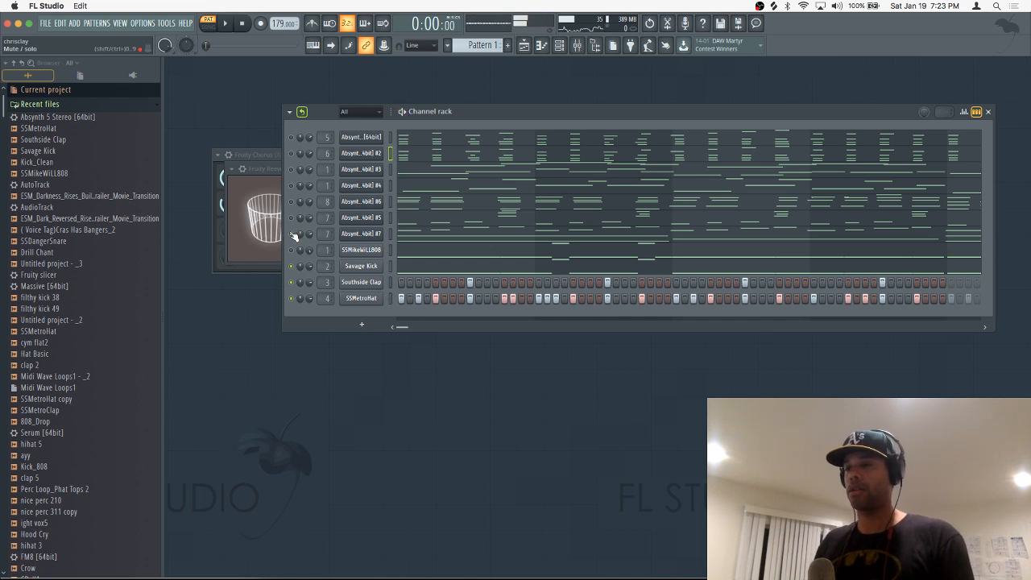
pyautogui.press('space')
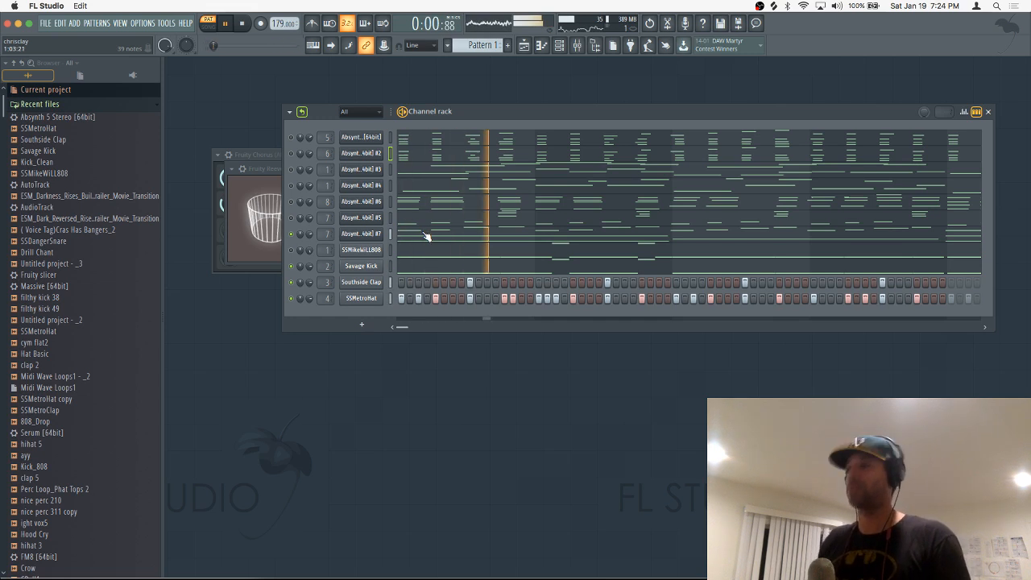
pyautogui.press('space')
# Insert a new Absynth 5 Stereo [64bit] channel below Absynth #7 and move its plugin window over the channel rack.
pyautogui.rightClick(380, 233)
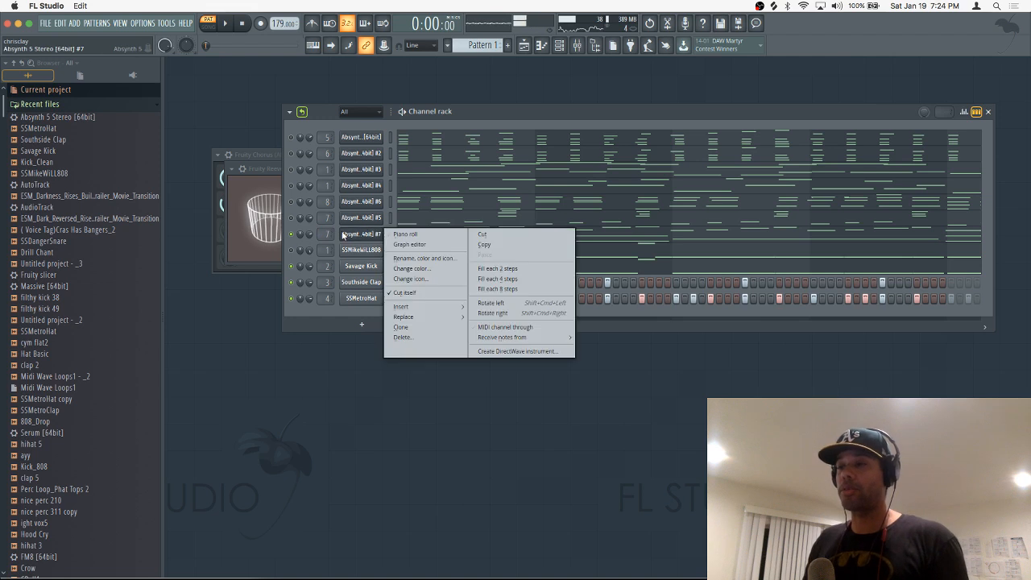
pyautogui.moveTo(402, 308)
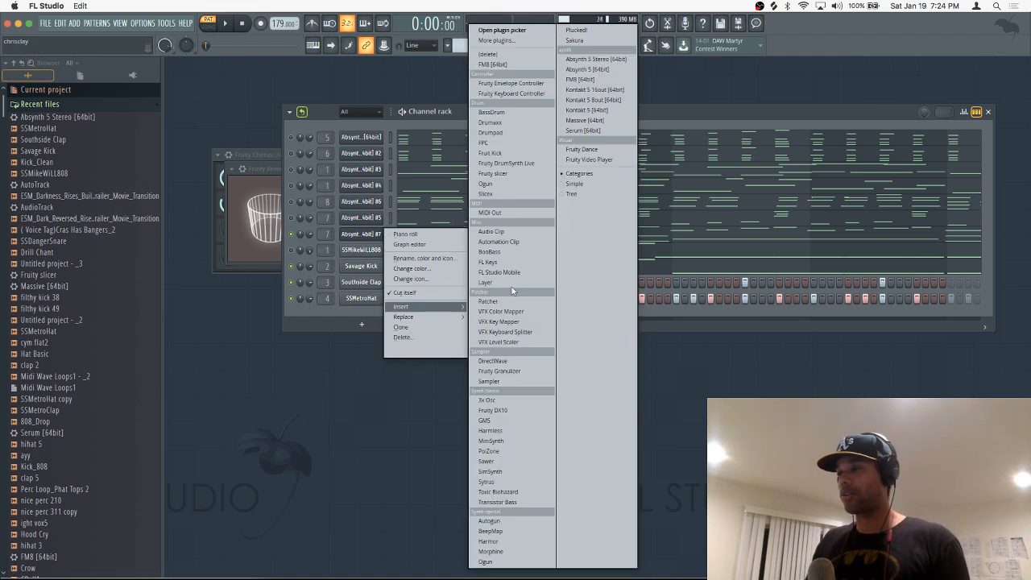
pyautogui.click(593, 60)
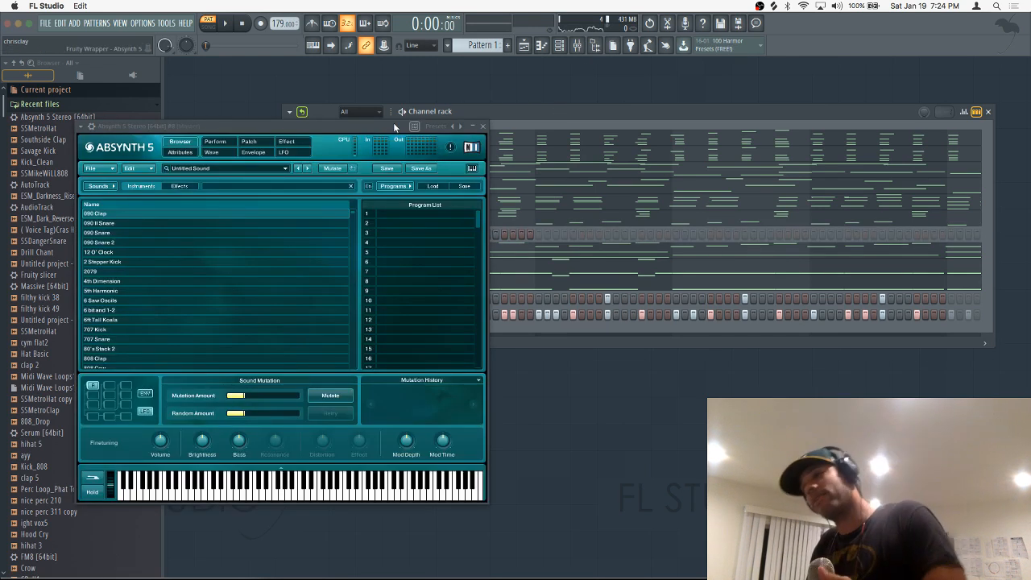
pyautogui.moveTo(396, 126); pyautogui.dragTo(564, 106)
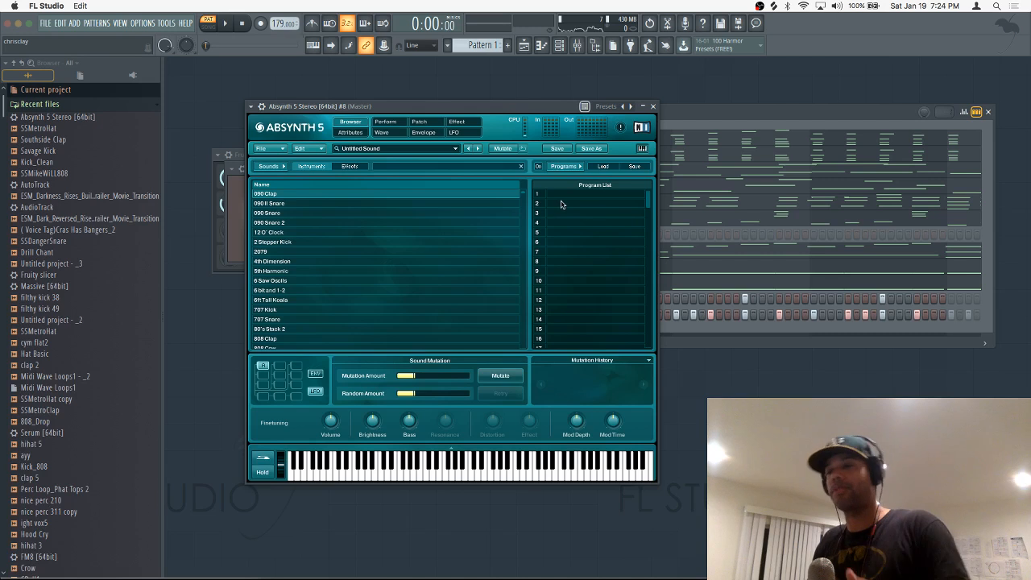
# Try the Glazier String sound in the new Absynth instance, and load the Glorius sound in its place.
pyautogui.moveTo(524, 196); pyautogui.dragTo(392, 278)
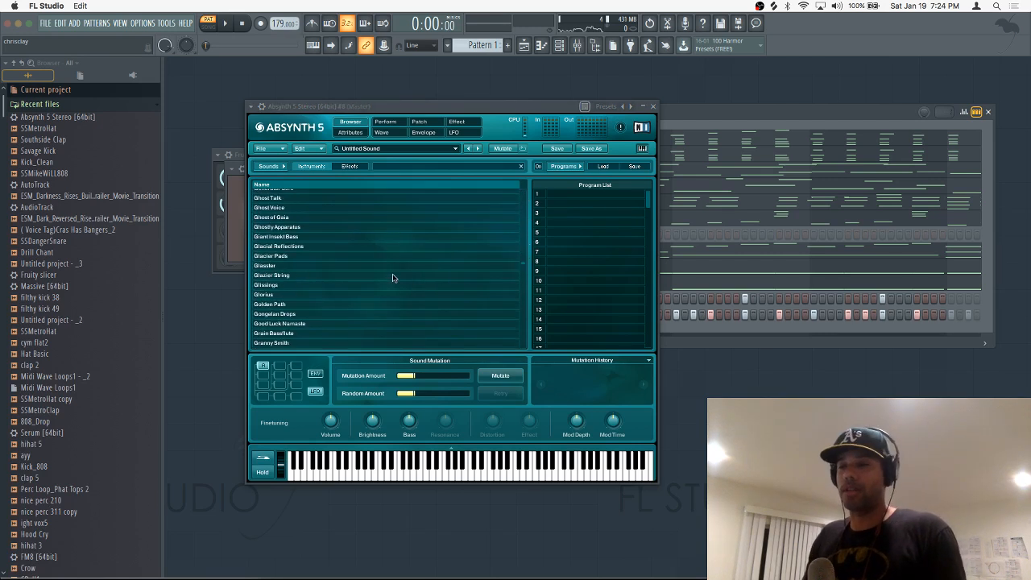
pyautogui.click(364, 276)
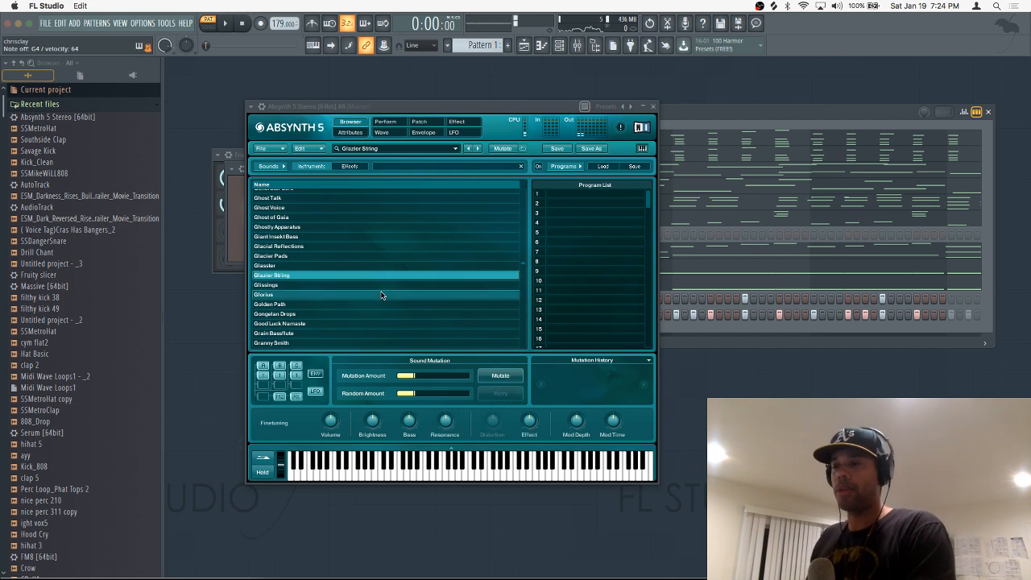
pyautogui.click(382, 295)
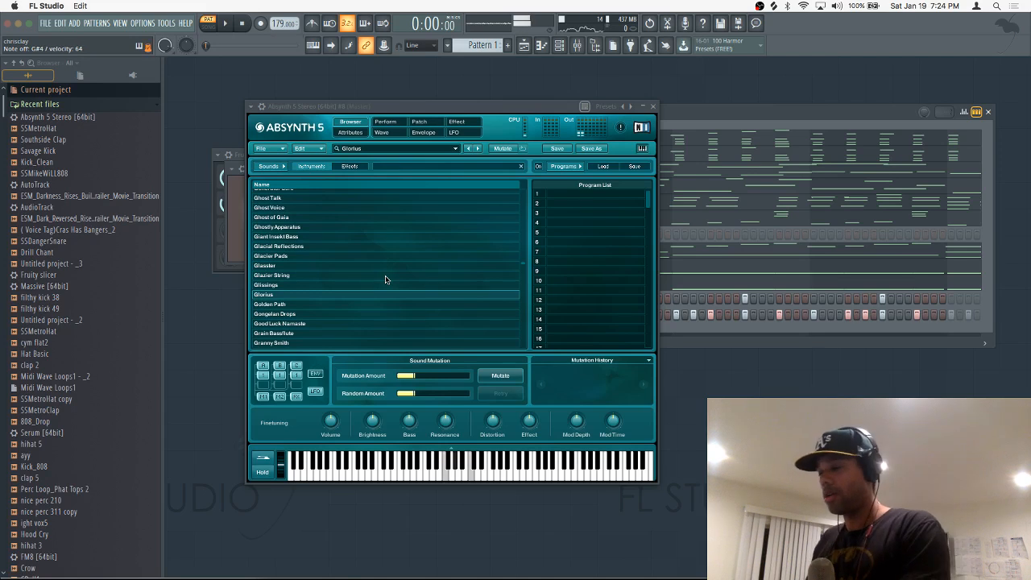
# Close the Absynth 5 window and record a chord part for Absynth #8 over the looping drums.
pyautogui.click(654, 107)
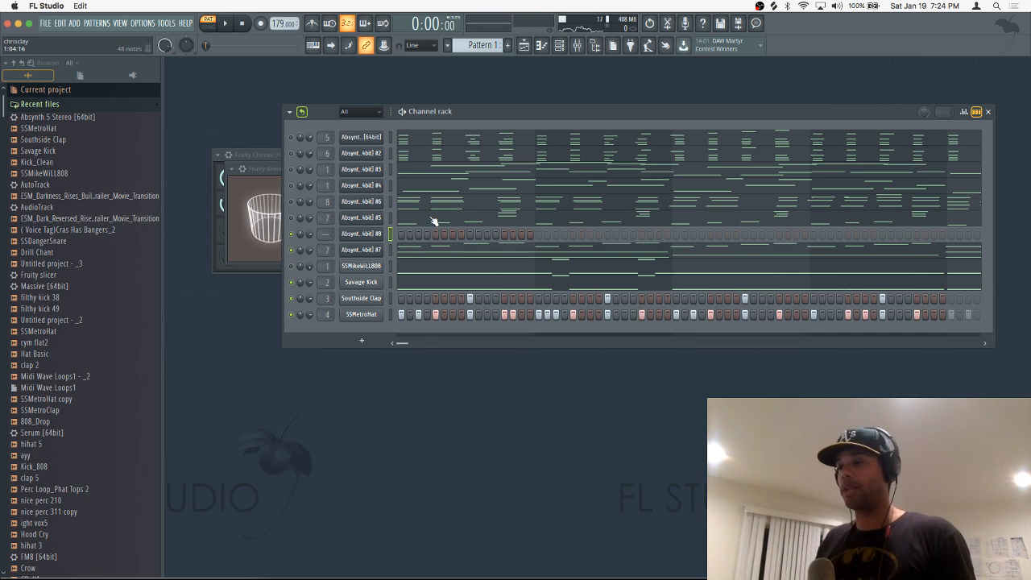
pyautogui.press('super+s')
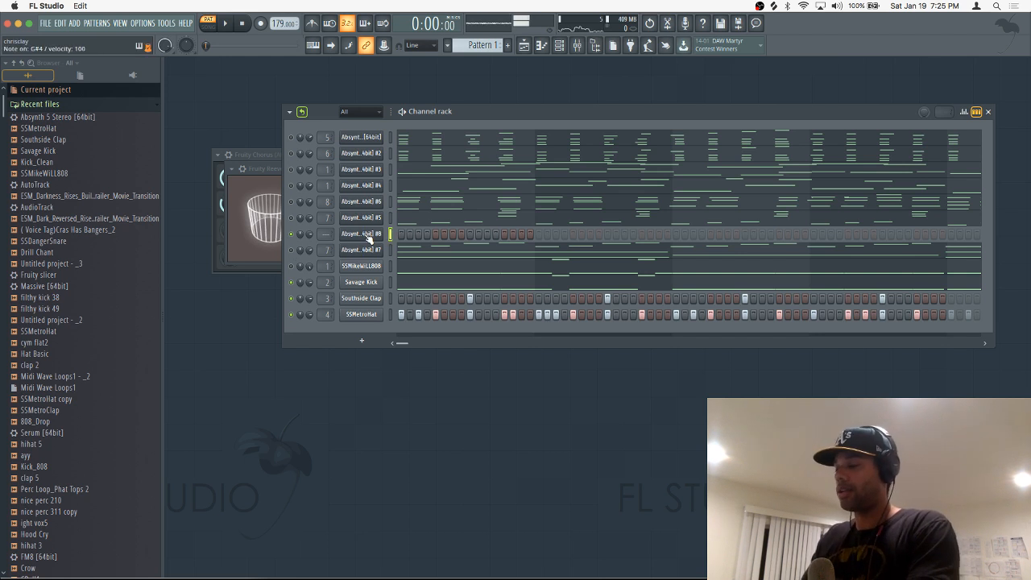
pyautogui.press('space')
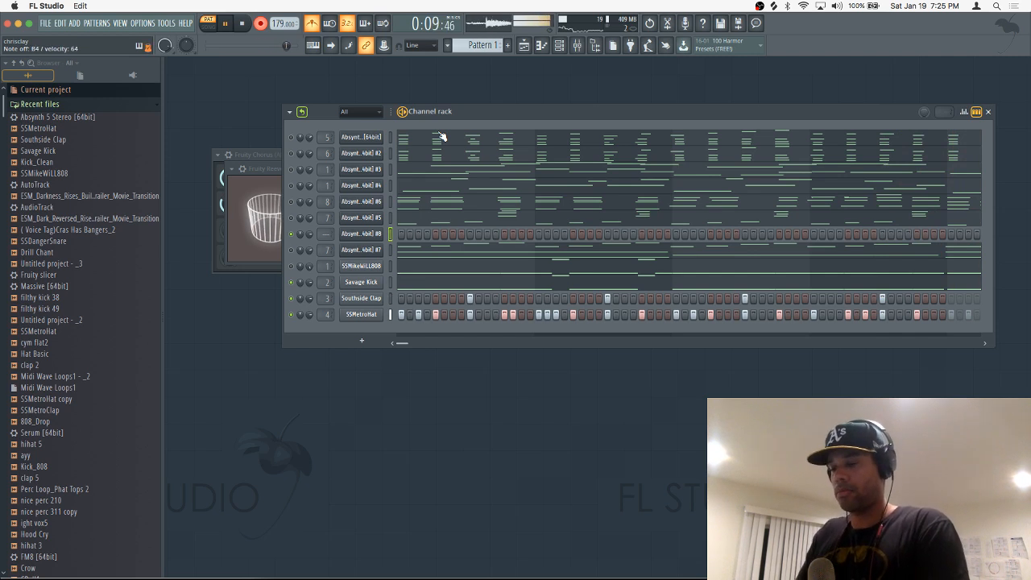
pyautogui.press('space')
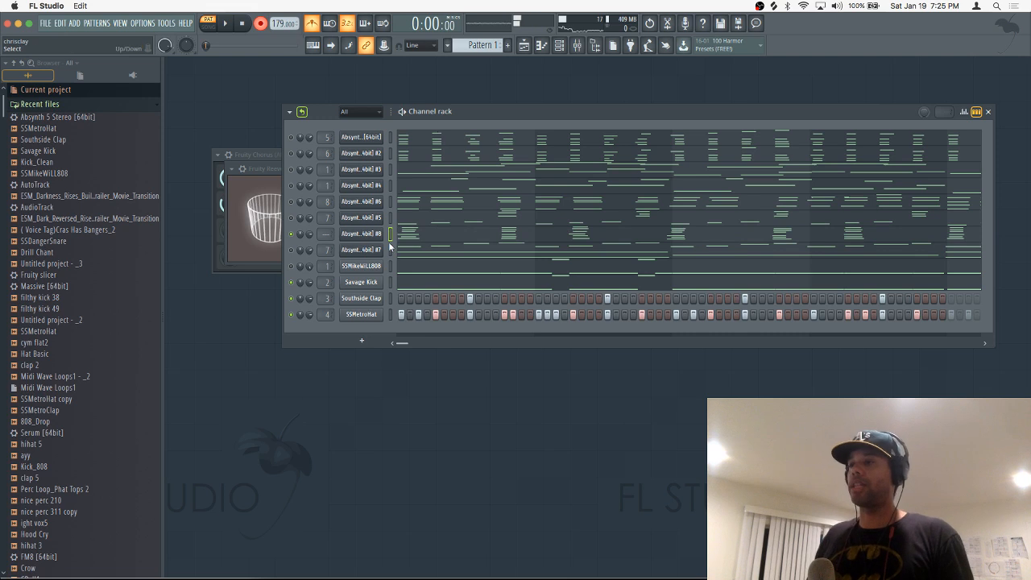
# Transpose the recorded Absynth #8 notes up six semitones in the piano roll and play the pattern back.
pyautogui.click(411, 242)
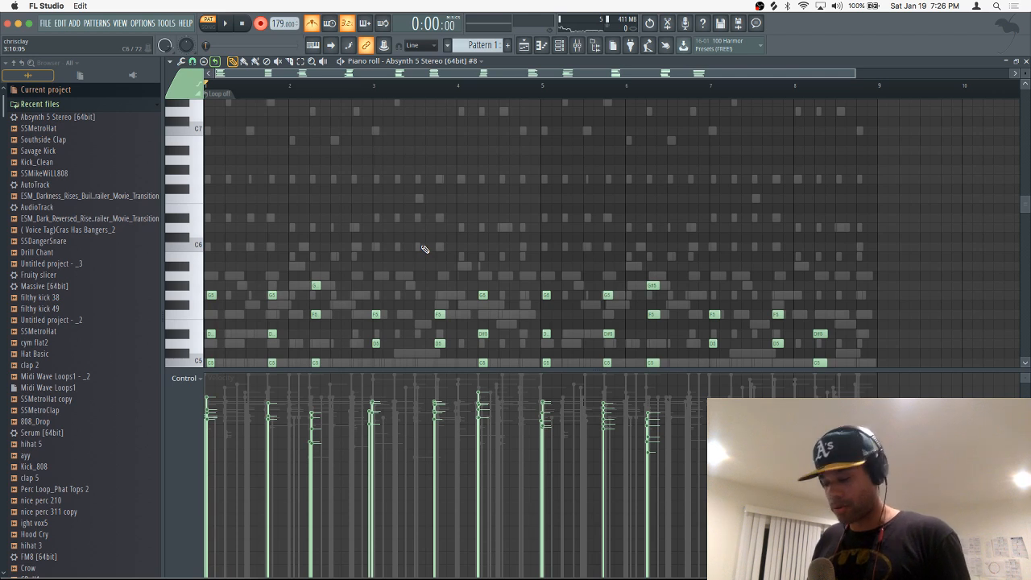
pyautogui.press('Up')
pyautogui.press('Up')
pyautogui.press('Up')
pyautogui.press('Up')
pyautogui.press('Up')
pyautogui.press('Up')
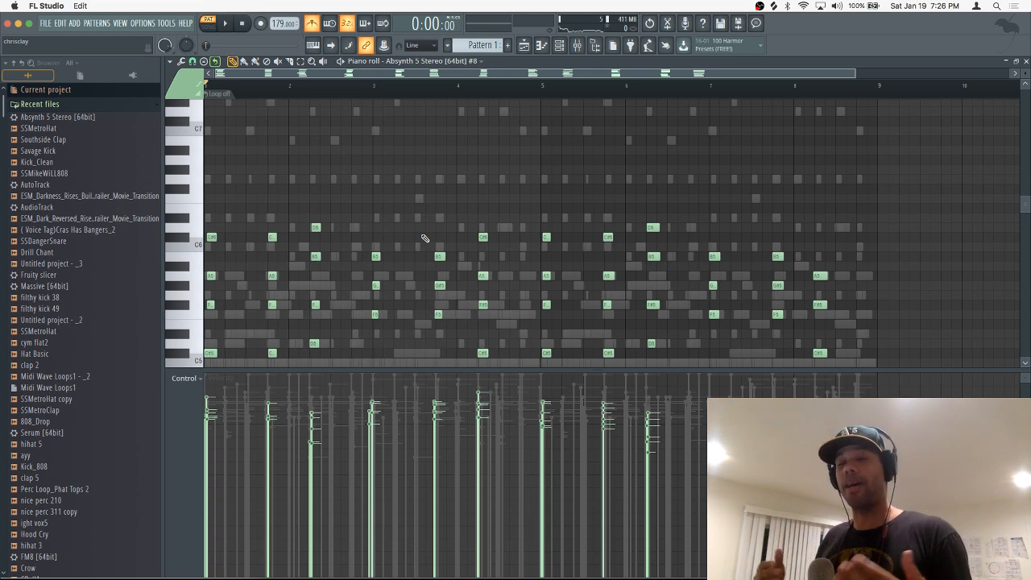
pyautogui.press('space')
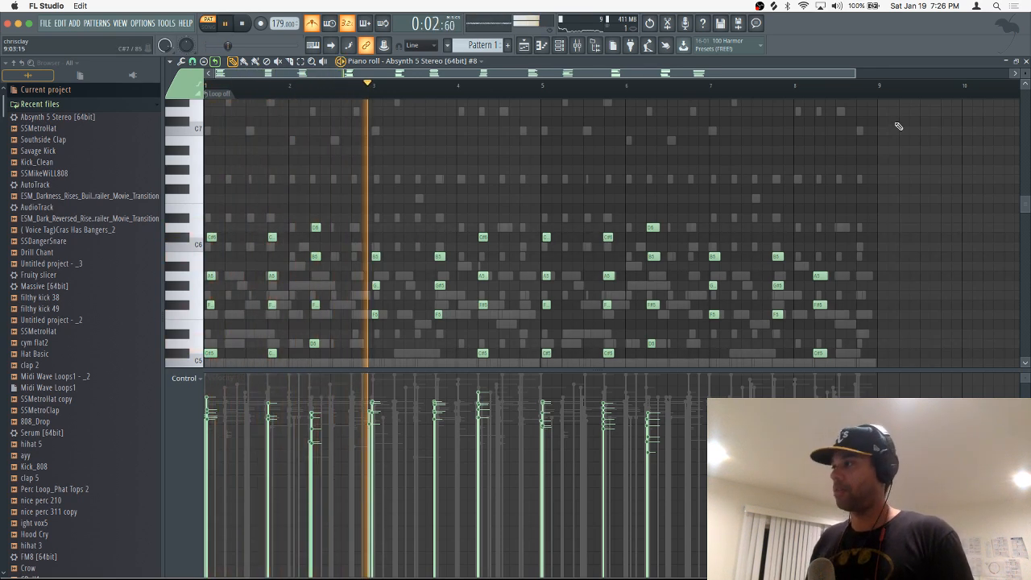
pyautogui.click(1025, 62)
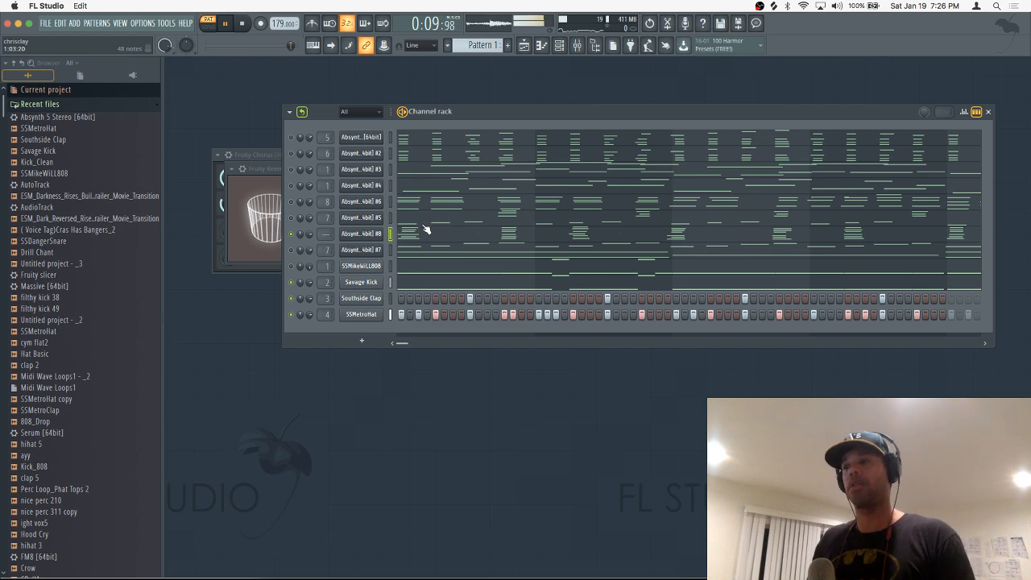
pyautogui.press('space')
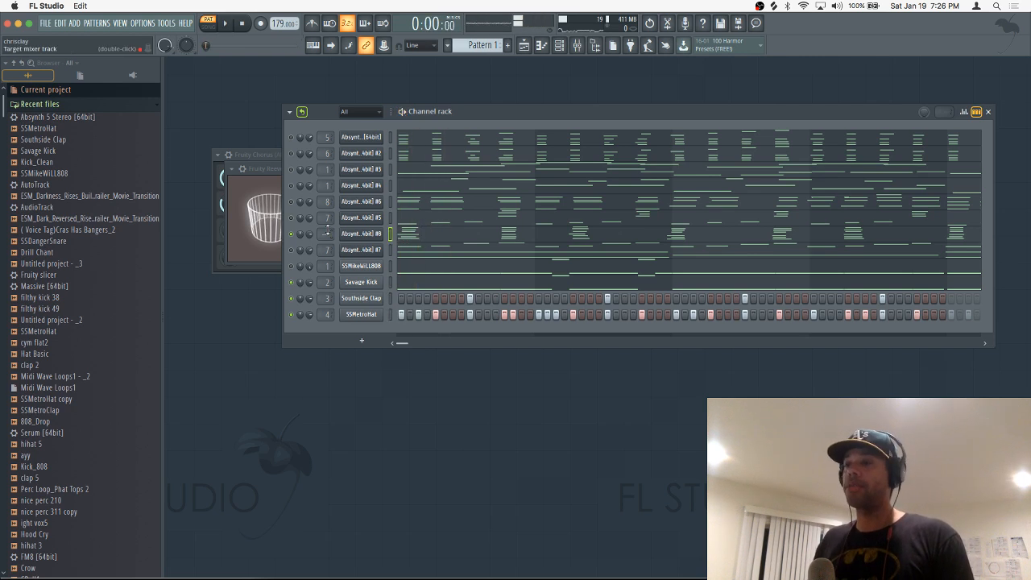
# Route the Absynth #8 channel to free mixer track 9 and show that track in the mixer.
pyautogui.press('F9')
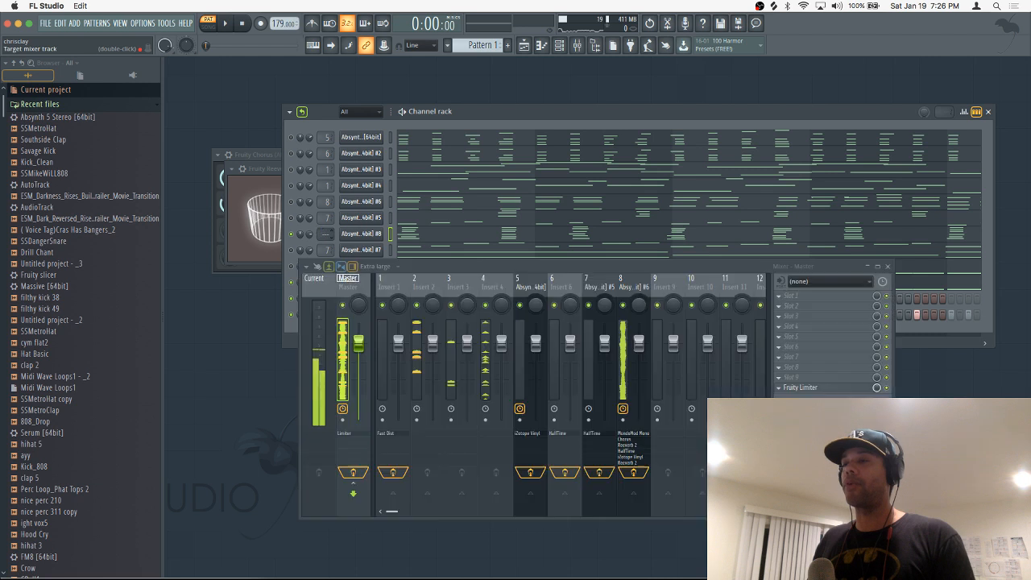
pyautogui.click(391, 235)
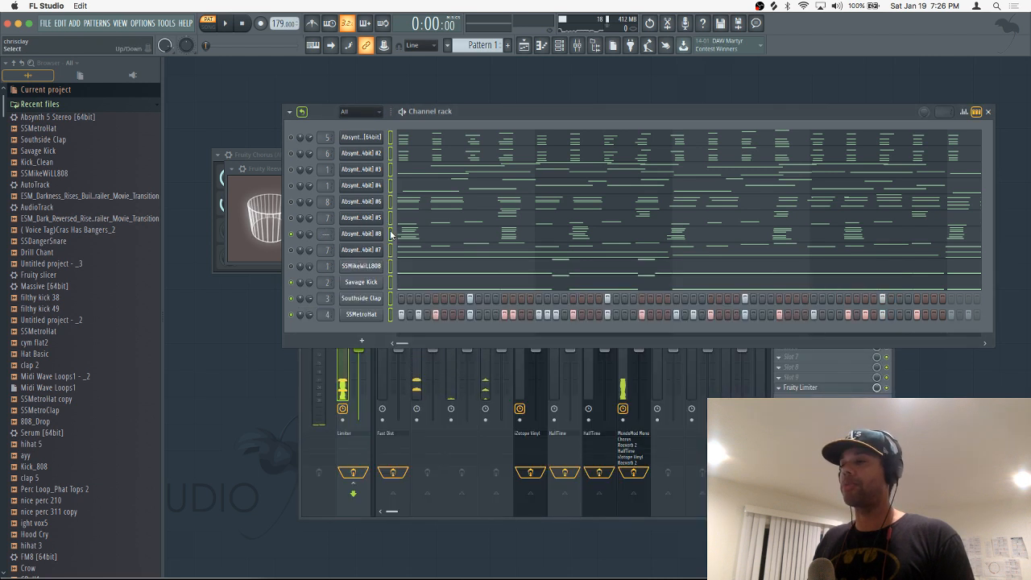
pyautogui.click(390, 235)
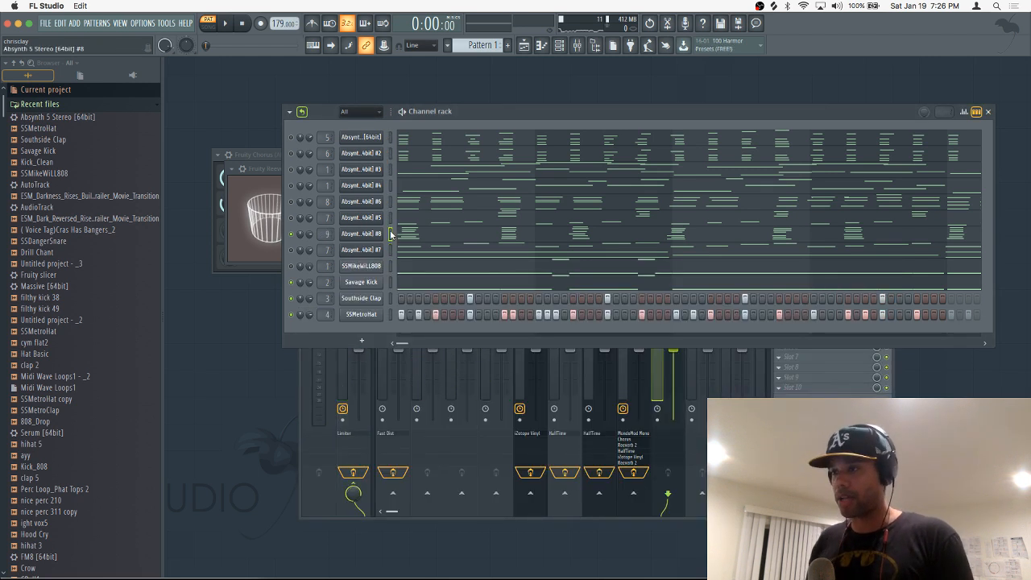
pyautogui.press('F9')
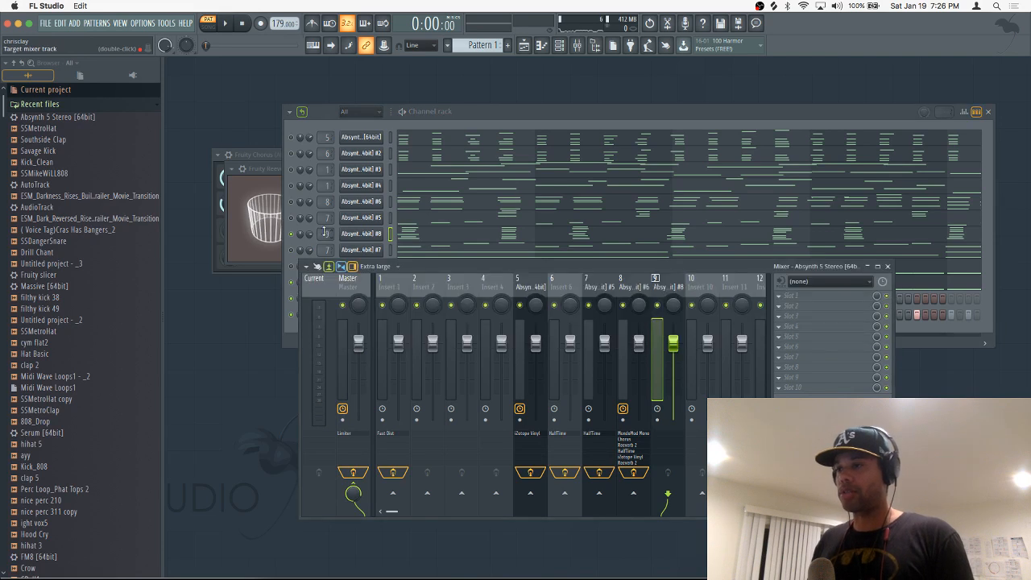
# Load HalfTime into the first effect slot of mixer track 9, start playback and close the mixer.
pyautogui.click(789, 296)
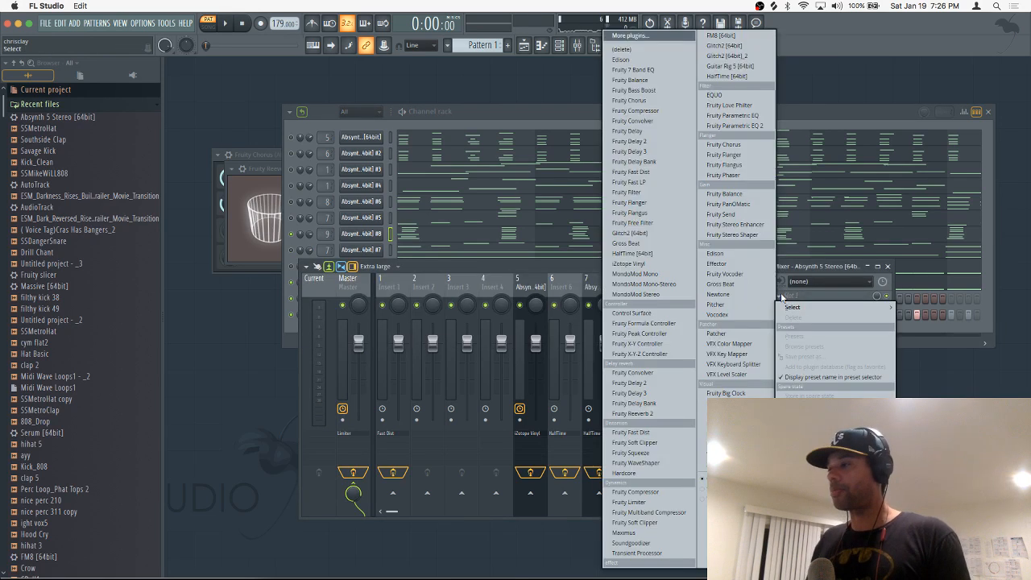
pyautogui.click(656, 255)
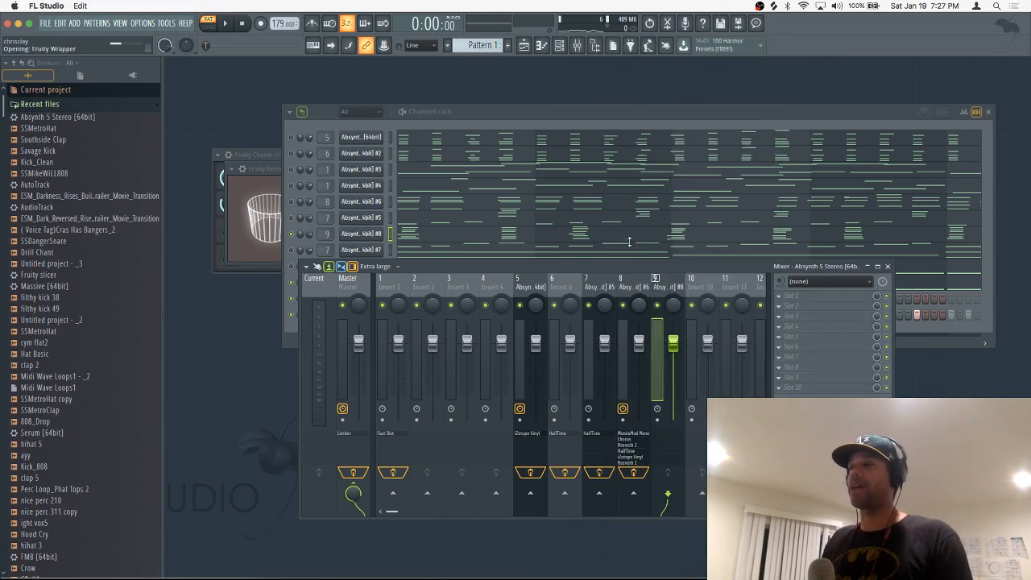
pyautogui.press('space')
pyautogui.click(887, 265)
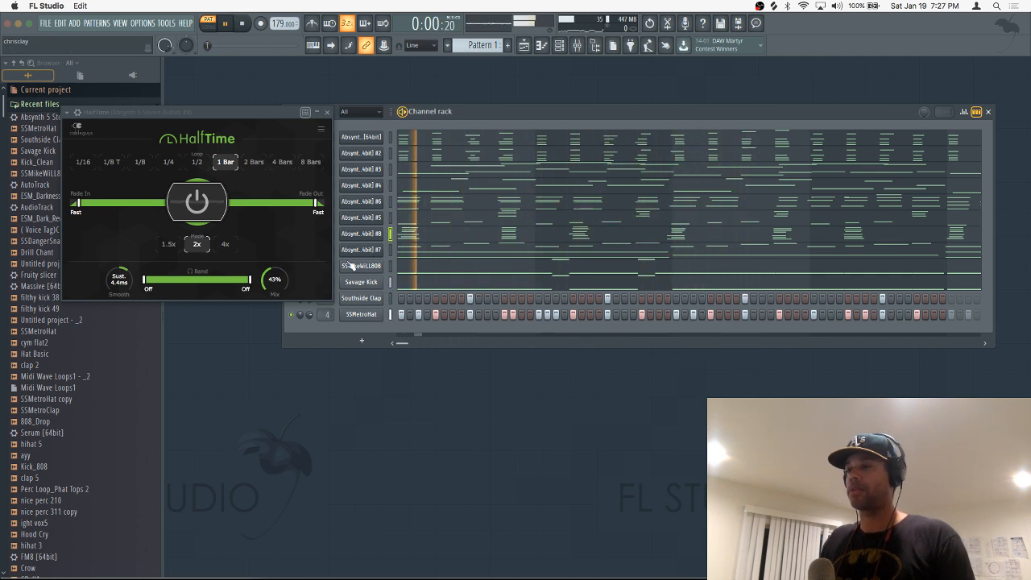
# Raise the Absynth #8 notes an octave in the piano roll and set HalfTime's Mix to 50% during playback.
pyautogui.click(427, 234)
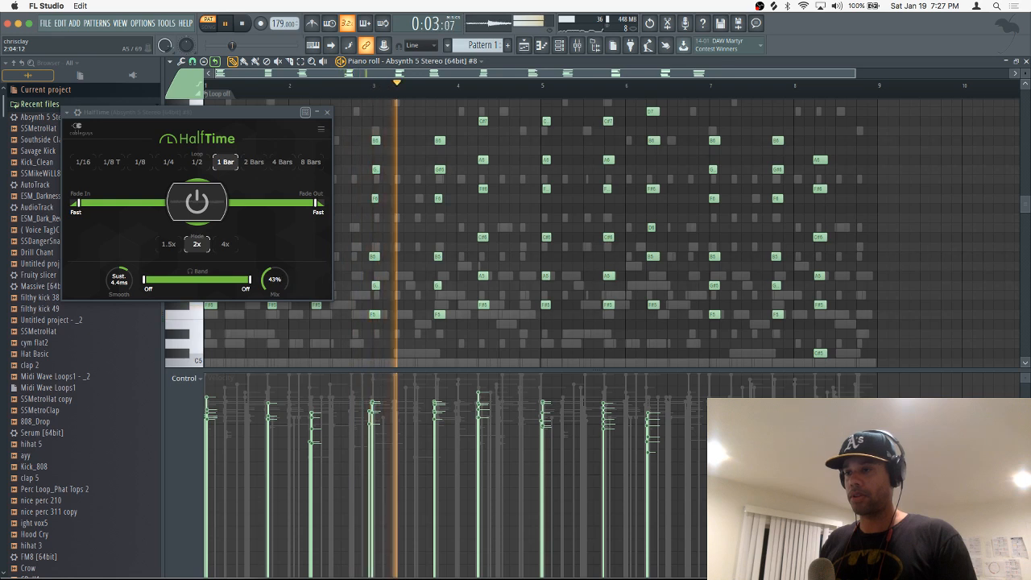
pyautogui.moveTo(275, 282); pyautogui.dragTo(275, 274)
pyautogui.press('space')
pyautogui.press('space')
pyautogui.press('space')
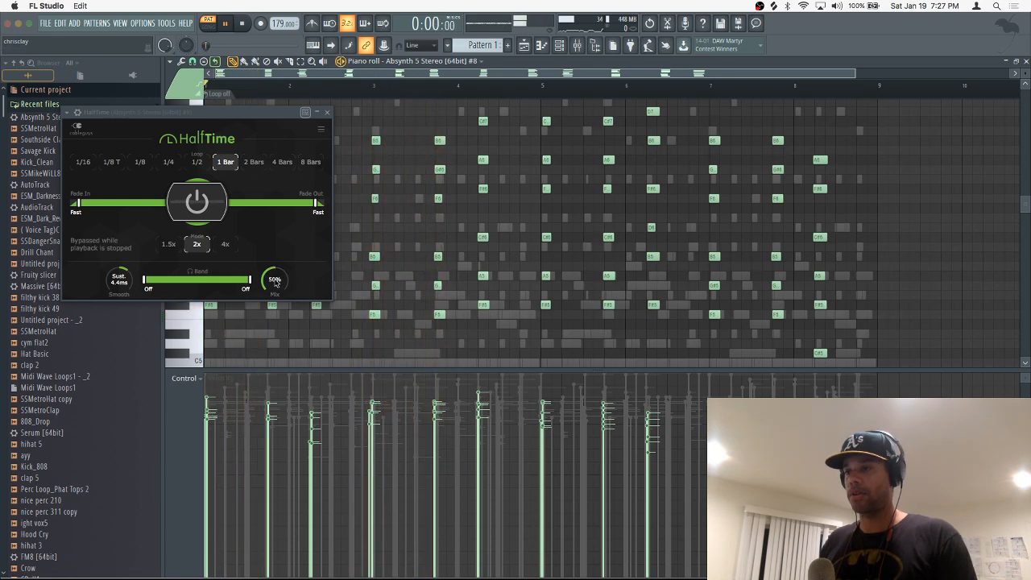
pyautogui.press('space')
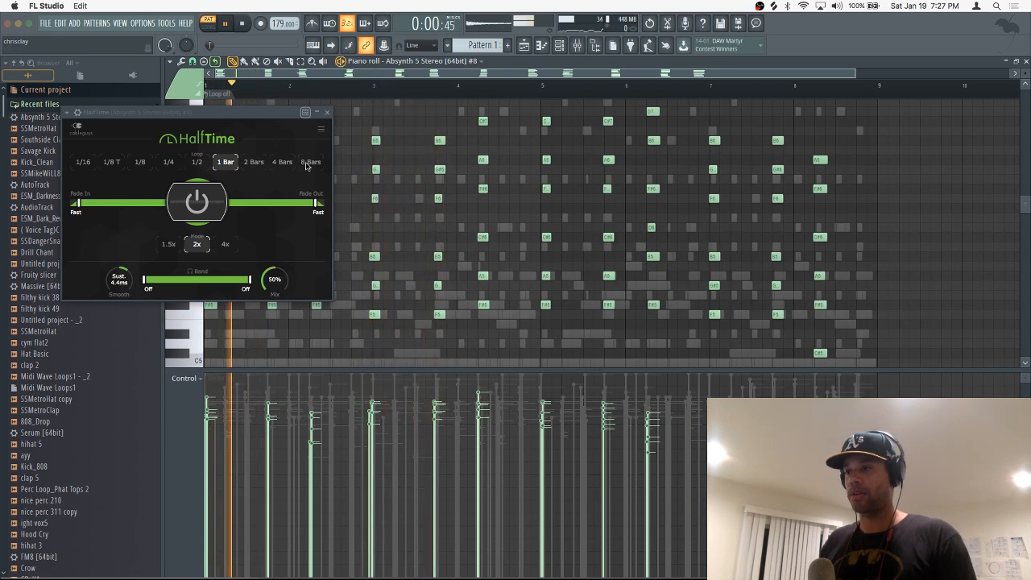
pyautogui.click(328, 113)
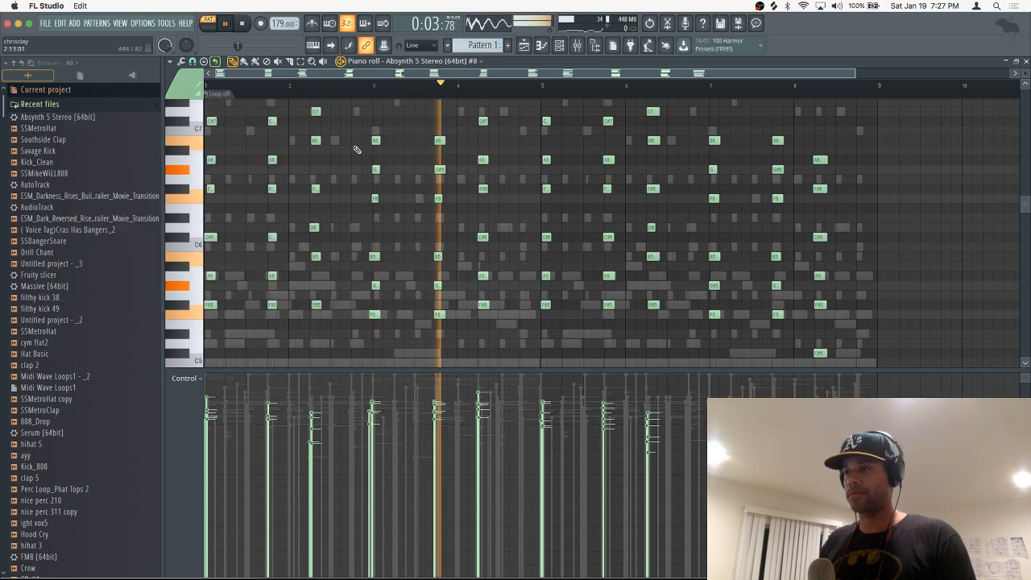
# Transpose all Absynth #8 notes down four semitones and restart playback to hear them.
pyautogui.hotkey('shift', 'Down')
pyautogui.hotkey('shift', 'Down')
pyautogui.hotkey('shift', 'Down')
pyautogui.hotkey('shift', 'Down')
pyautogui.press('space')
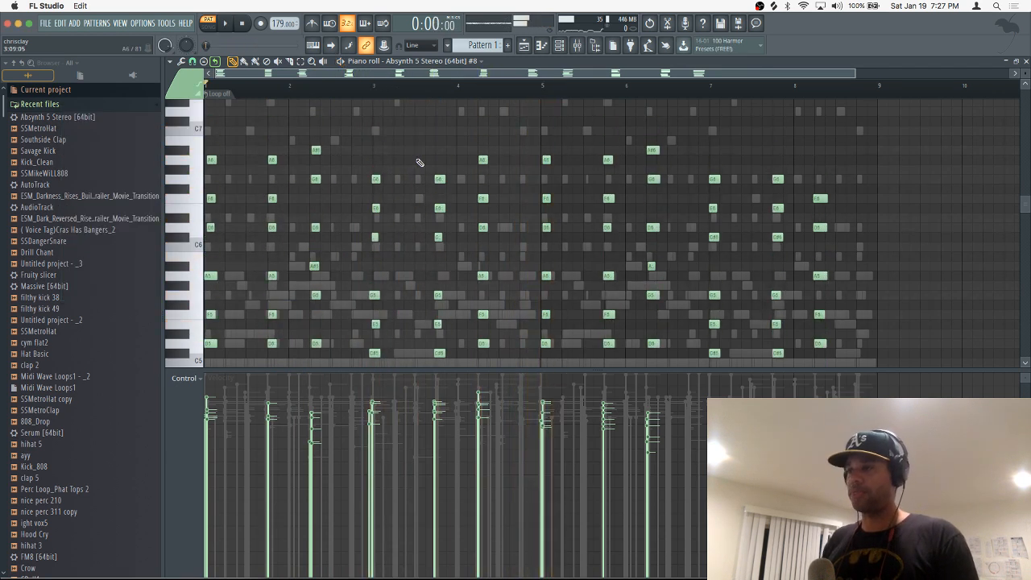
pyautogui.press('space')
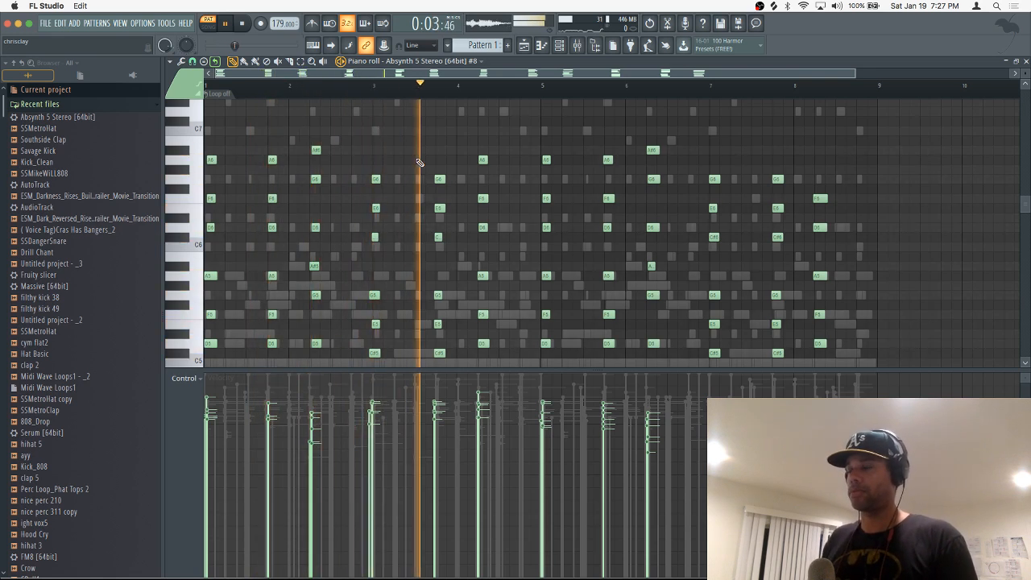
# Lower the Absynth #8 notes by another two semitones, listen from the start and close the piano roll.
pyautogui.hotkey('shift', 'Down')
pyautogui.hotkey('shift', 'Down')
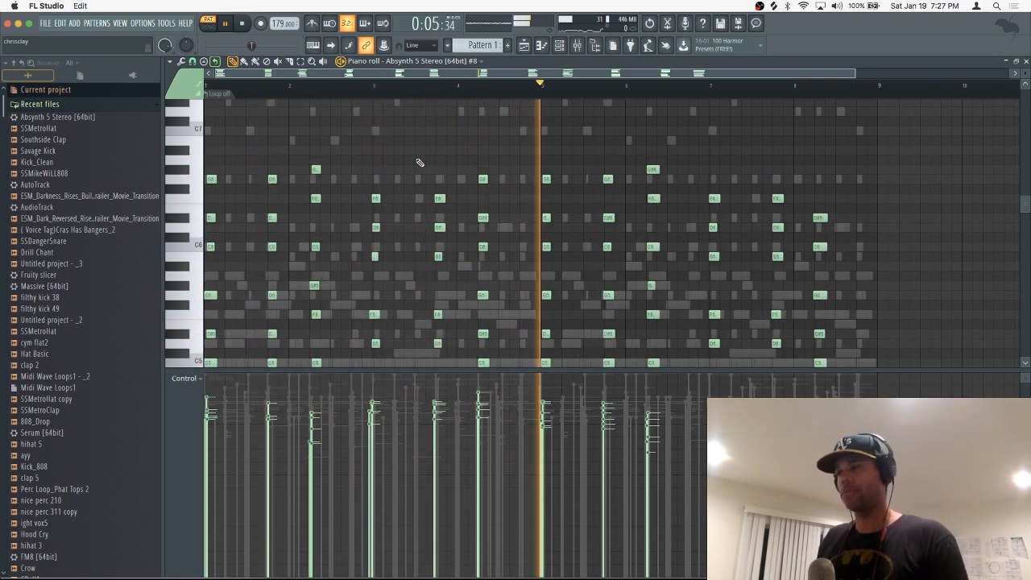
pyautogui.press('space')
pyautogui.press('space')
pyautogui.scroll(-4, 427, 167)
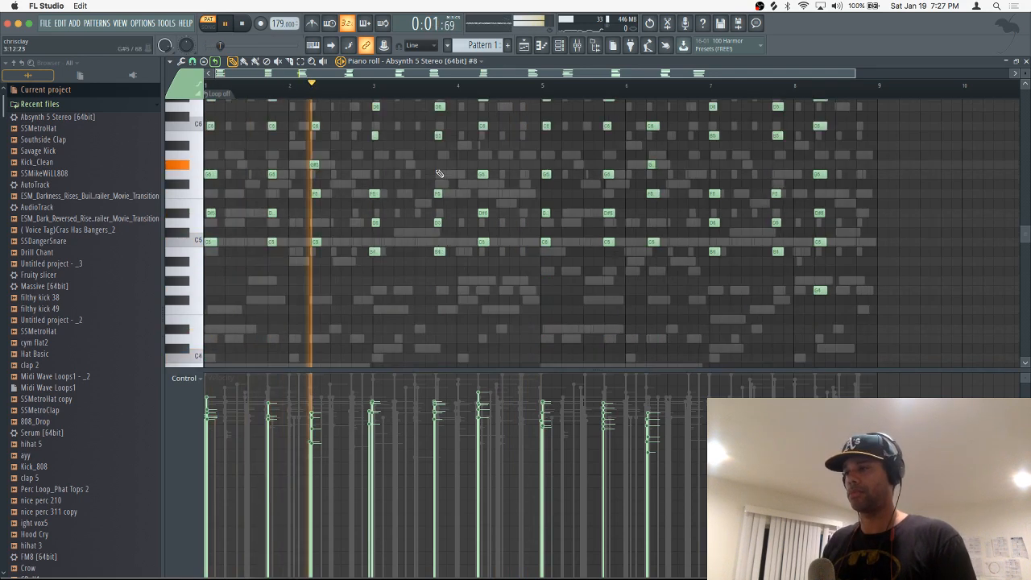
pyautogui.scroll(4, 438, 173)
pyautogui.scroll(-4, 439, 174)
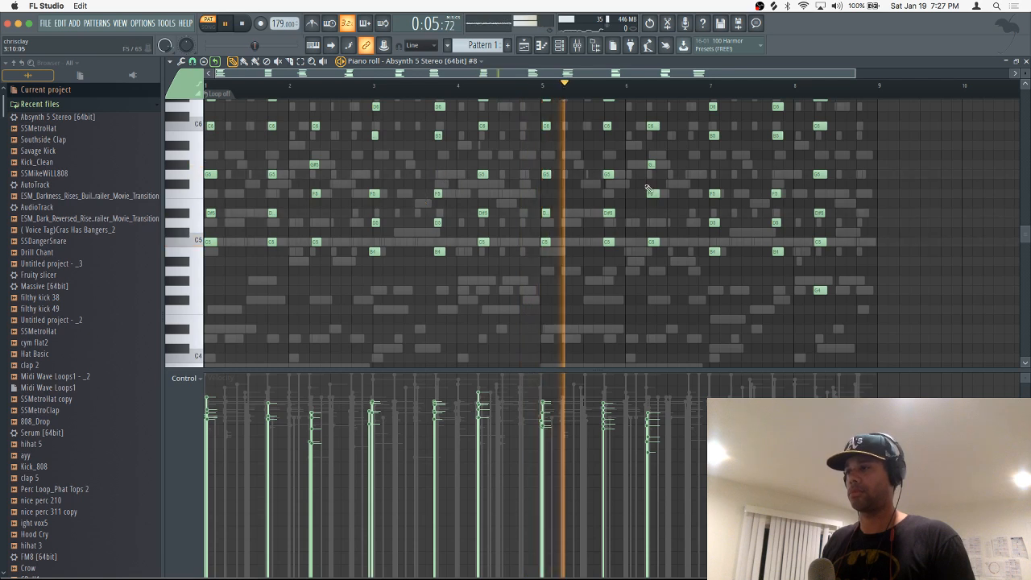
pyautogui.click(1025, 62)
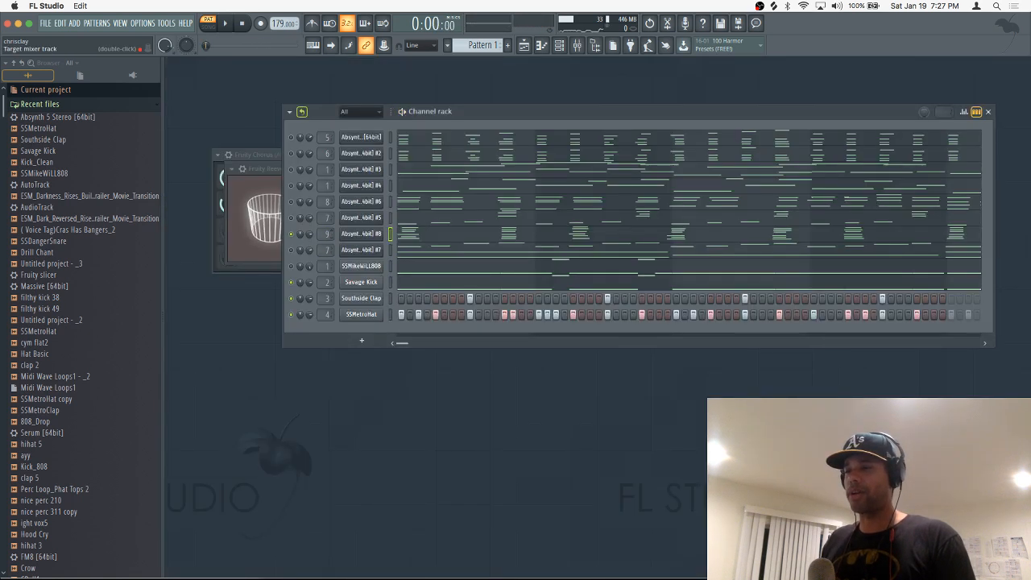
# Replace HalfTime on mixer track 9 with iZotope Vinyl and set its Warp Depth to about 79%.
pyautogui.doubleClick(327, 233)
pyautogui.click(778, 298)
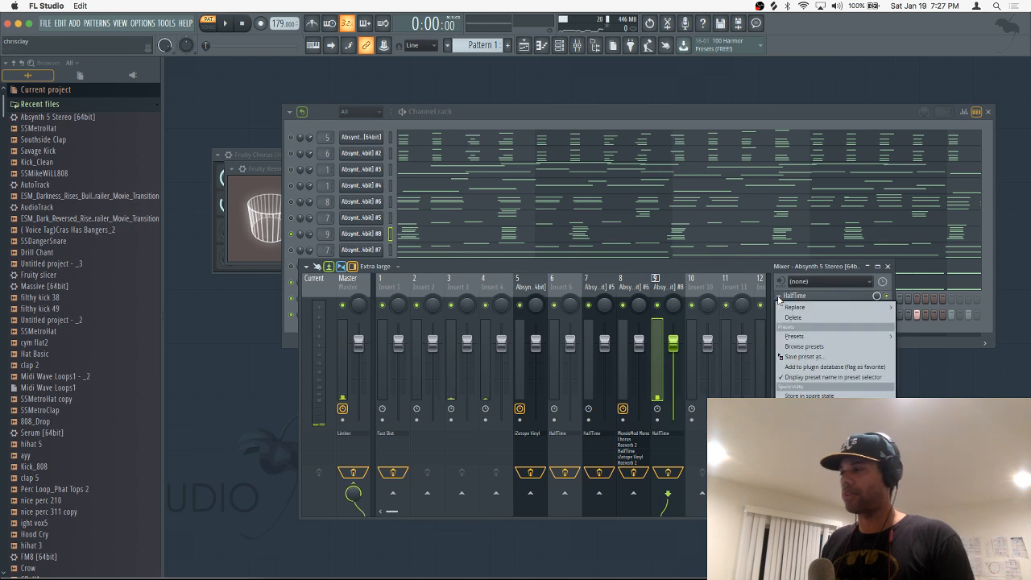
pyautogui.moveTo(784, 307)
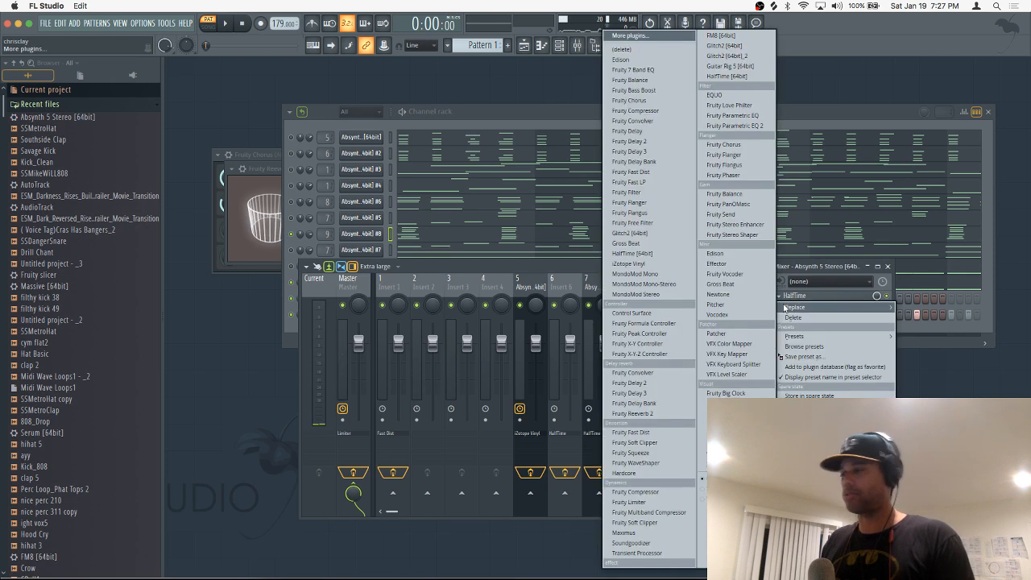
pyautogui.click(633, 263)
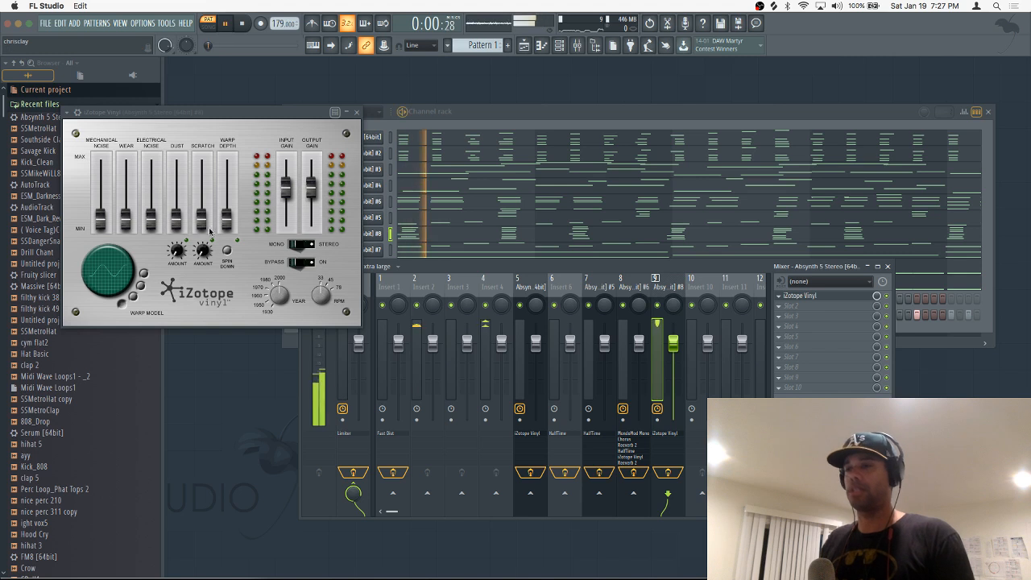
pyautogui.moveTo(227, 219); pyautogui.dragTo(225, 179)
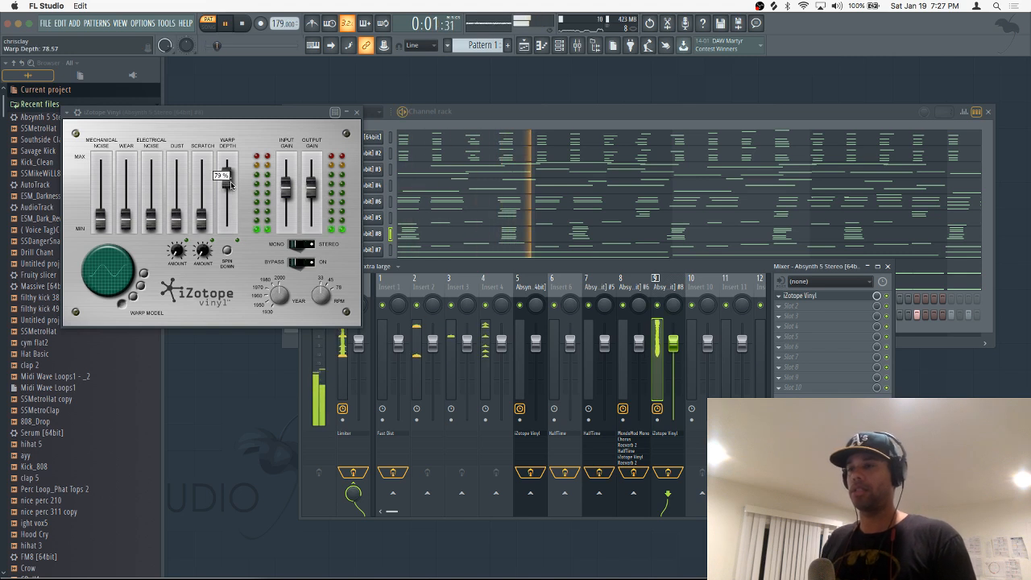
pyautogui.click(357, 112)
pyautogui.click(886, 267)
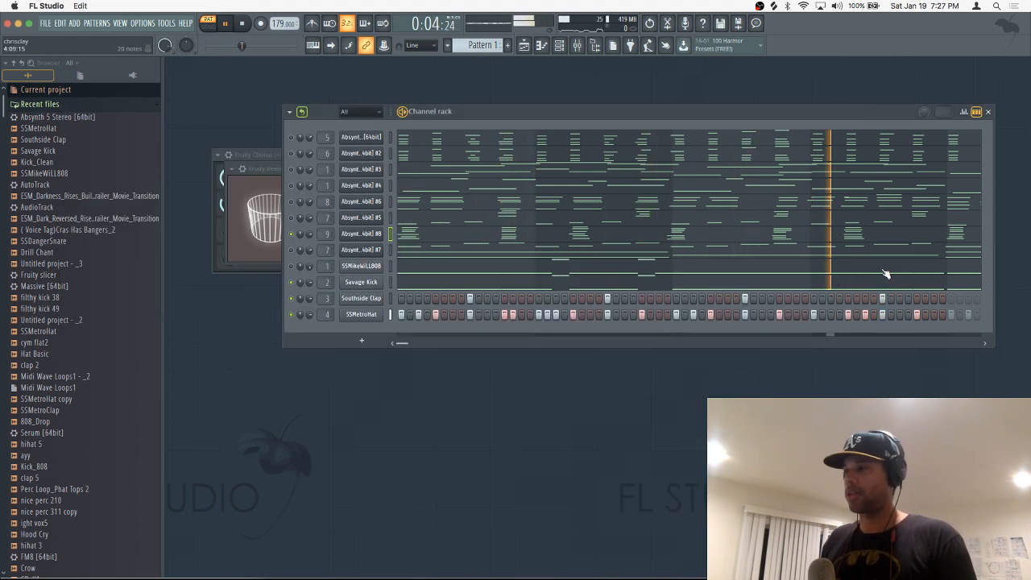
# Transpose the Absynth #8 notes down ten semitones in the piano roll while listening, and close the piano roll.
pyautogui.click(400, 234)
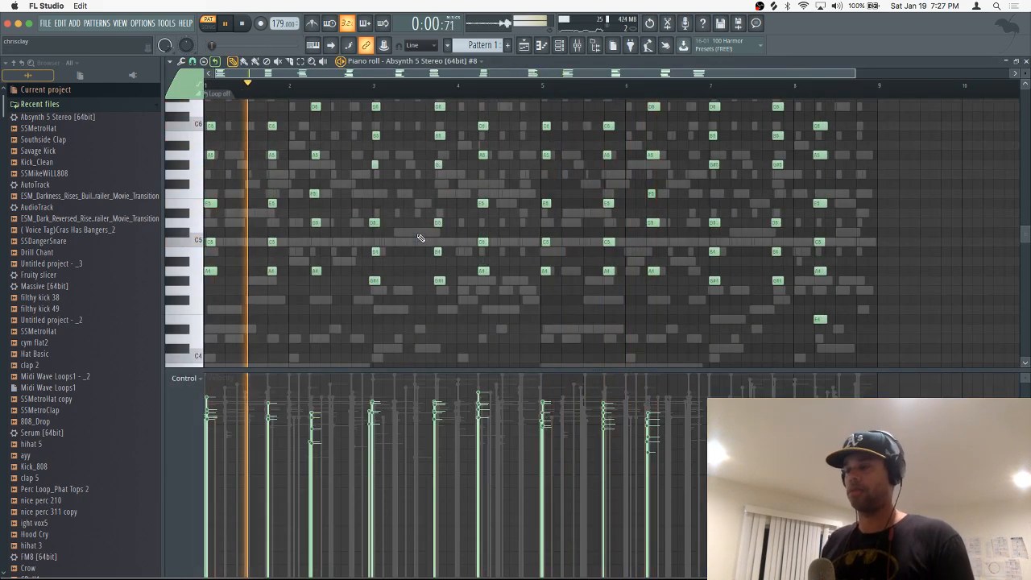
pyautogui.press('space')
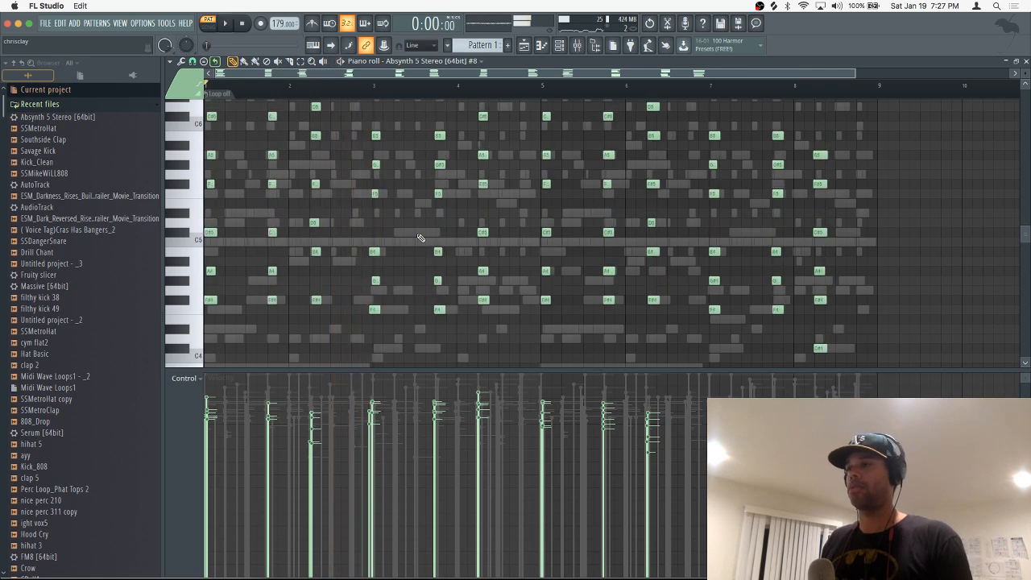
pyautogui.press('space')
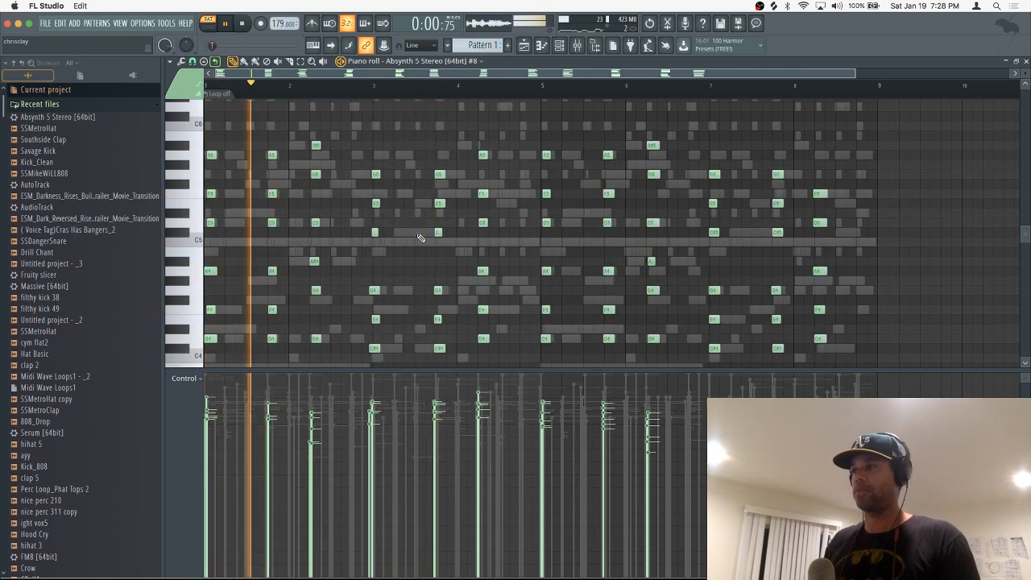
pyautogui.click(1025, 62)
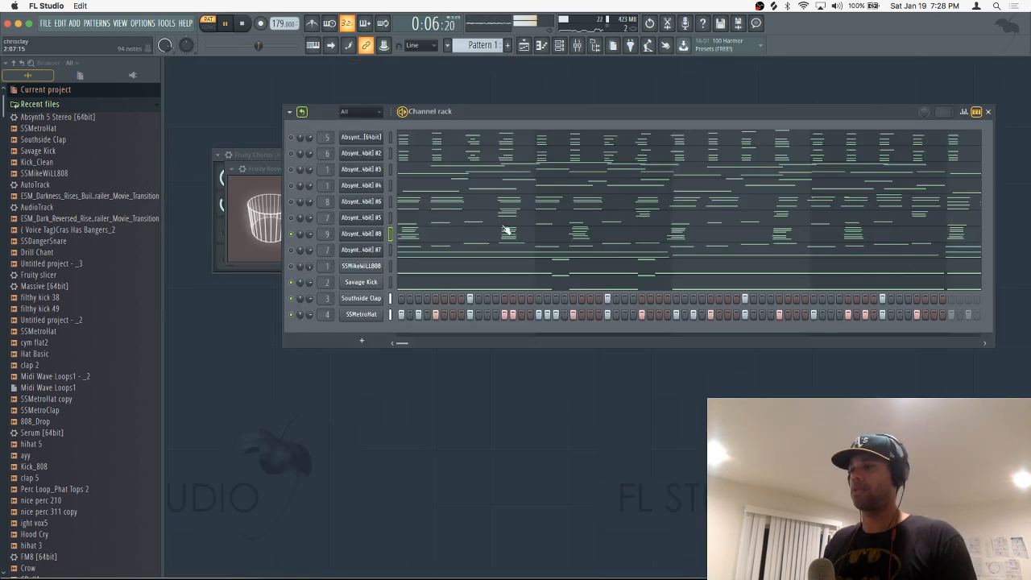
# Add Fruity Reeverb 2 to slot 2 of mixer track 9, set its wet level to 104% and close the plugin.
pyautogui.doubleClick(325, 233)
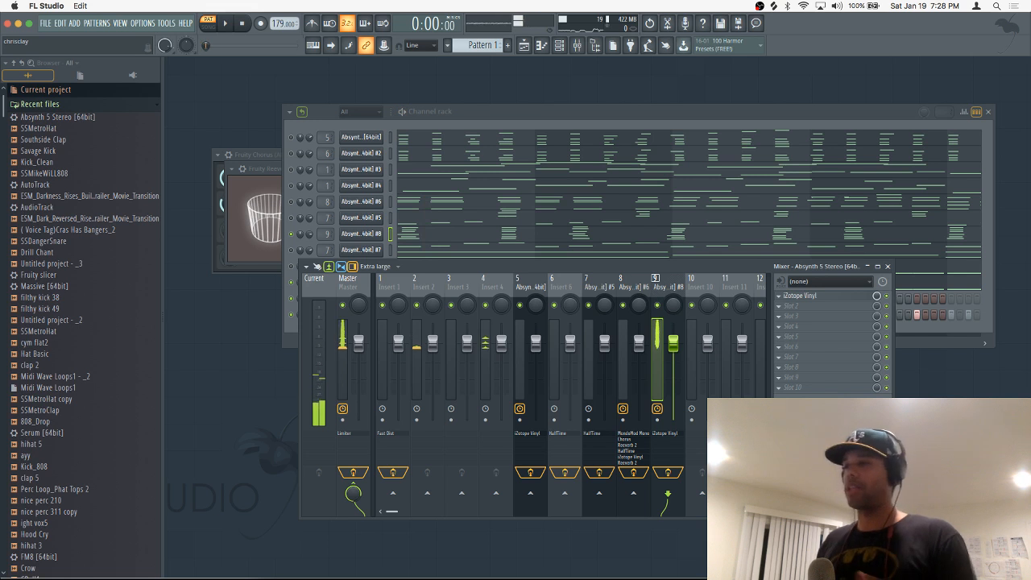
pyautogui.press('space')
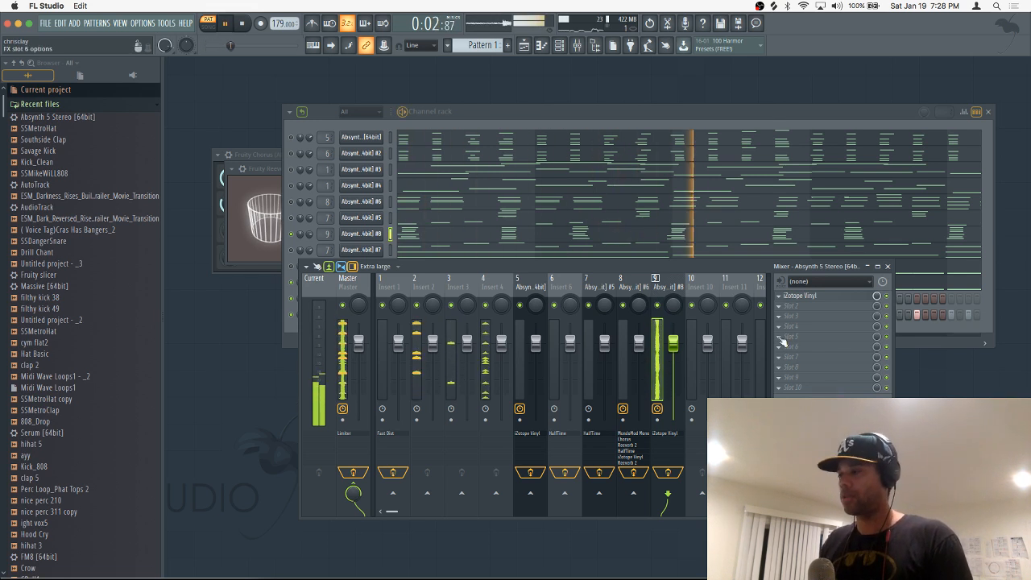
pyautogui.press('space')
pyautogui.click(780, 306)
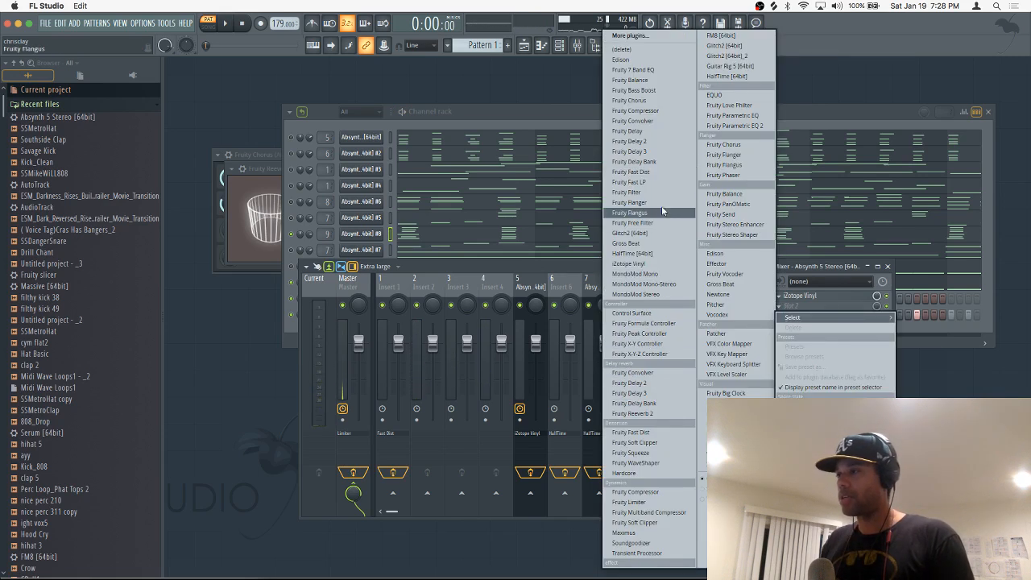
pyautogui.click(655, 414)
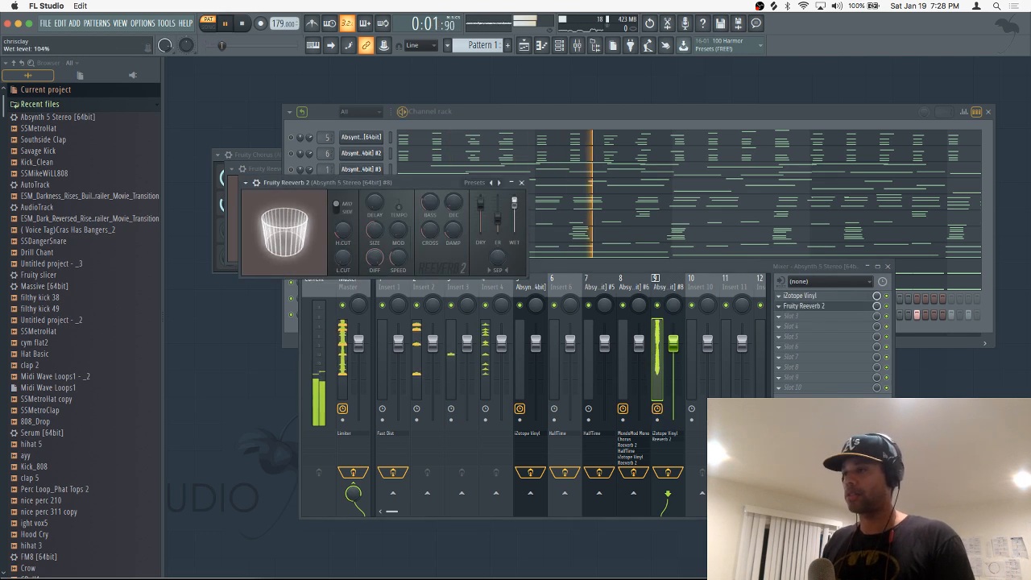
pyautogui.click(521, 183)
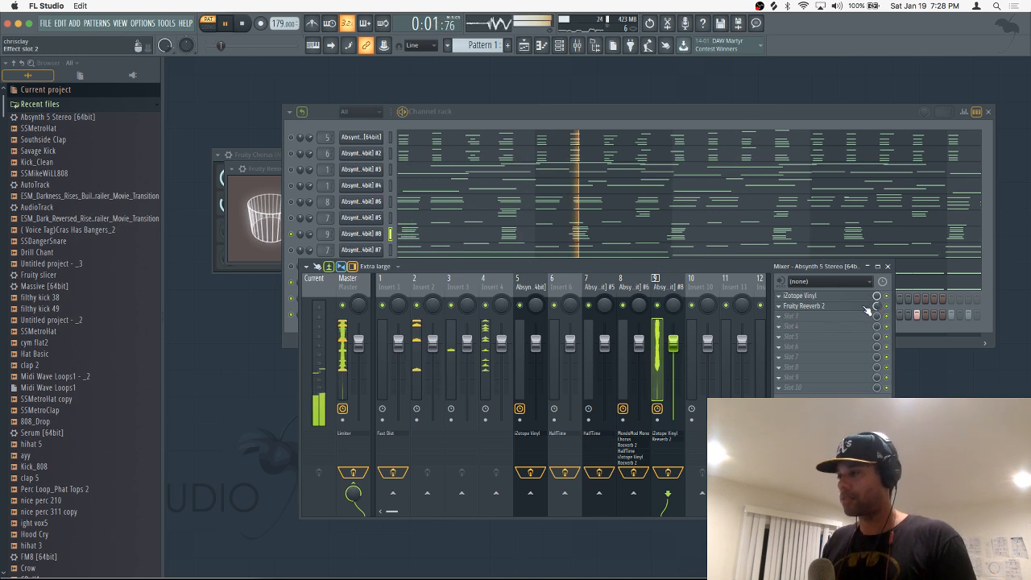
# Add Fruity Chorus to slot 3 of mixer track 9, then close the plugin and the mixer.
pyautogui.click(789, 320)
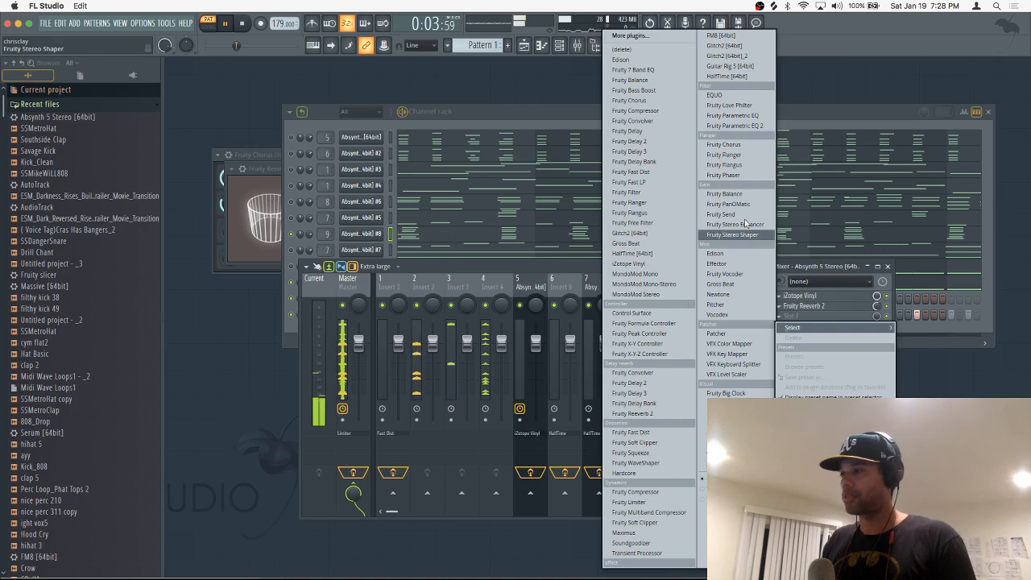
pyautogui.click(750, 144)
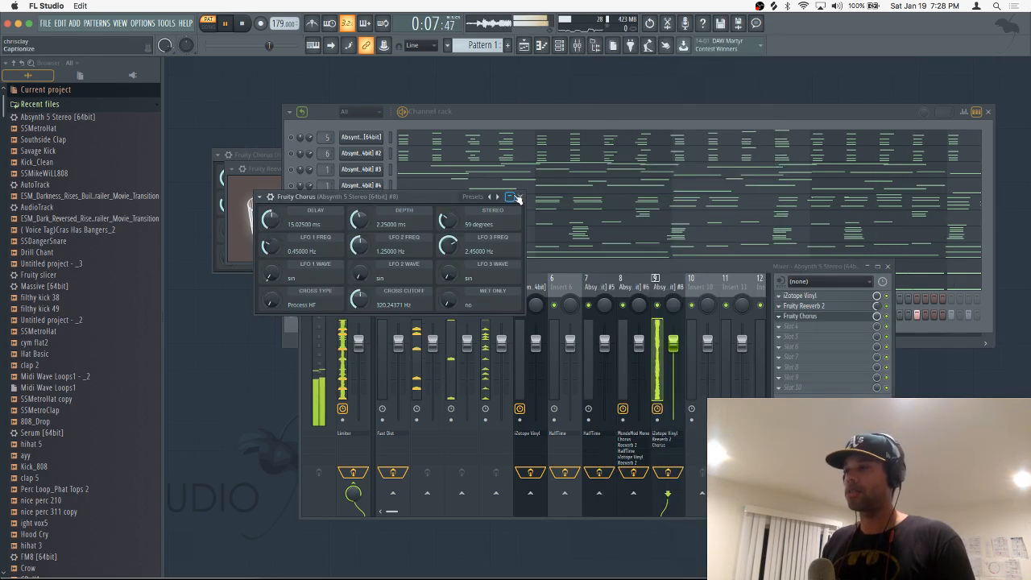
pyautogui.click(520, 197)
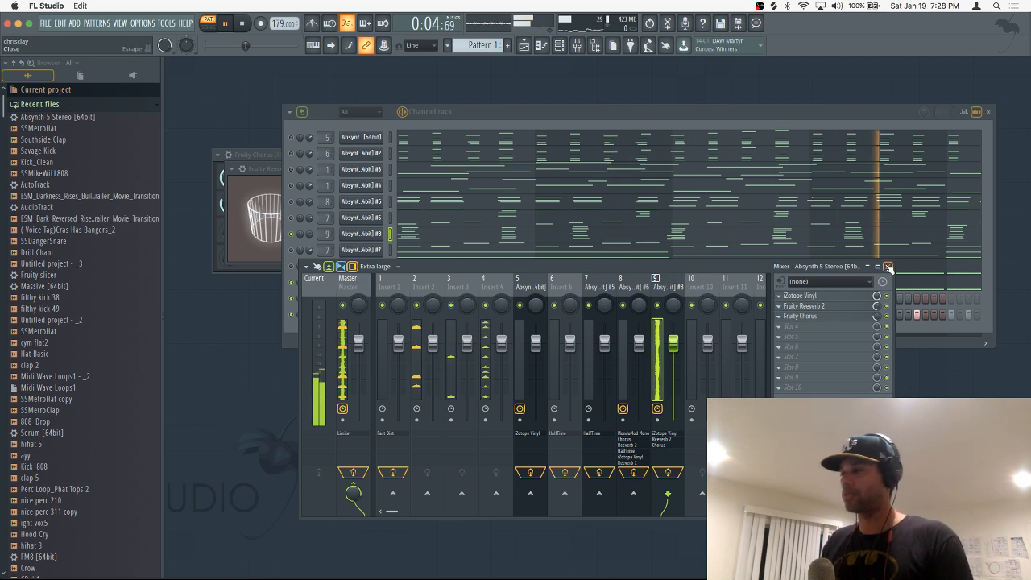
pyautogui.press('F9')
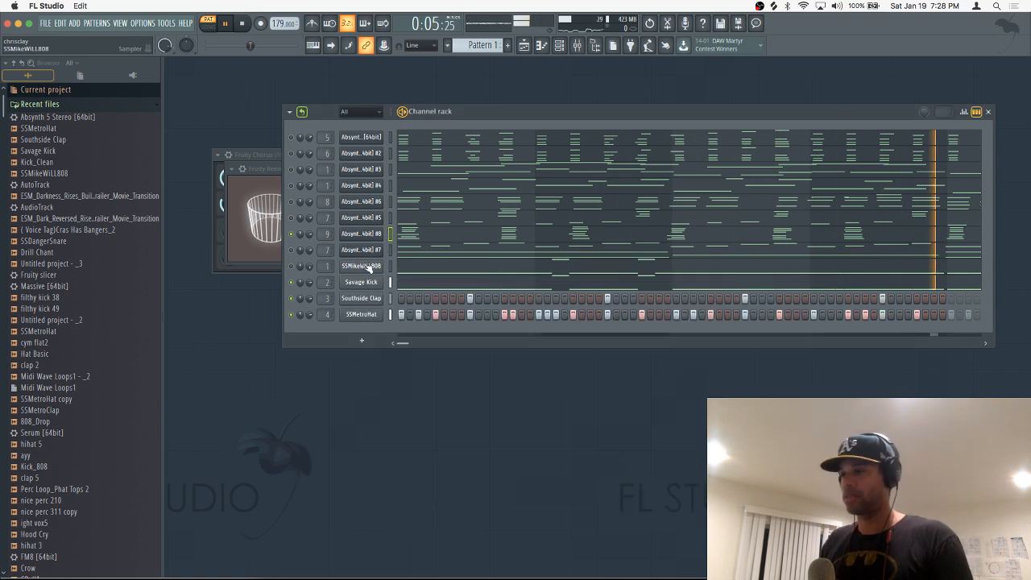
# Move the lowest Absynth #8 notes of the last two chords, around bars 7 and 8, up two octaves and play the pattern.
pyautogui.click(417, 233)
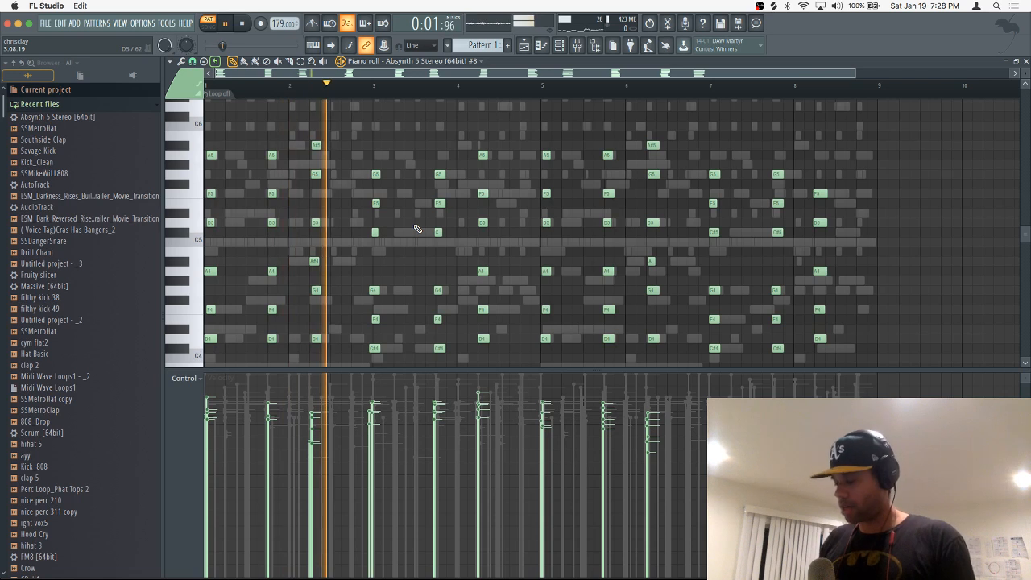
pyautogui.scroll(-4, 732, 238)
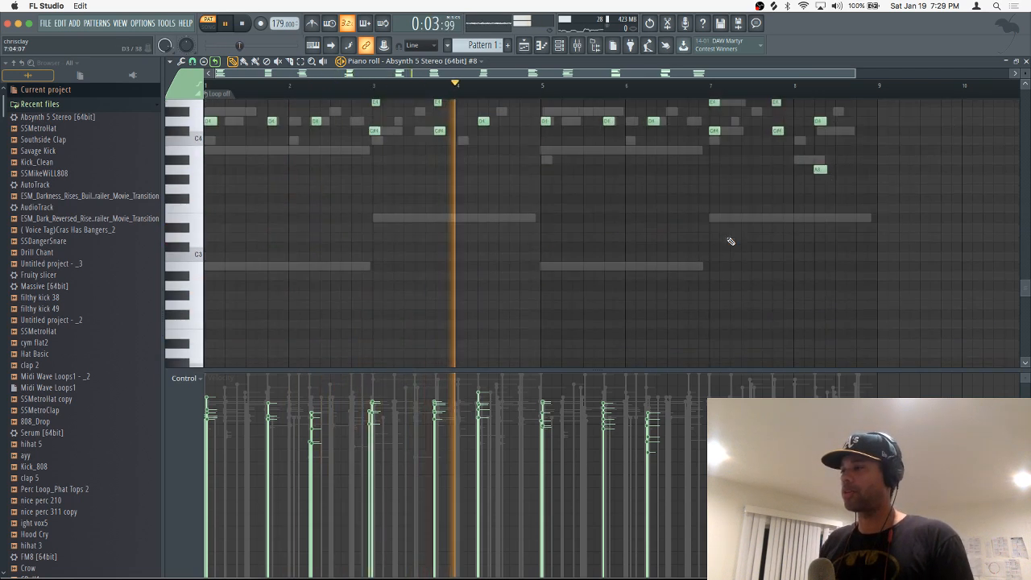
pyautogui.press('space')
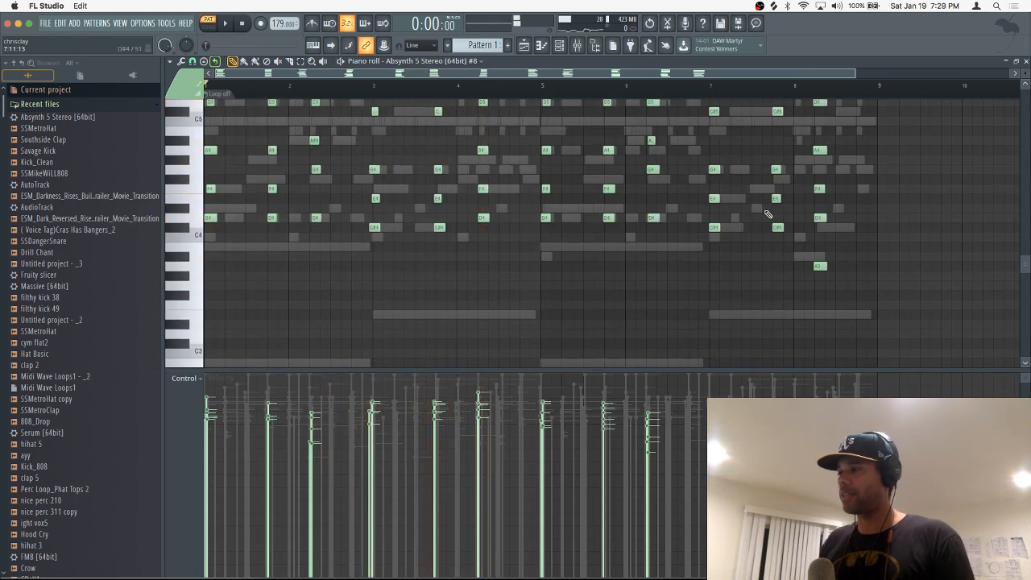
pyautogui.moveTo(766, 203); pyautogui.dragTo(837, 272)
pyautogui.hotkey('ctrl', 'Up')
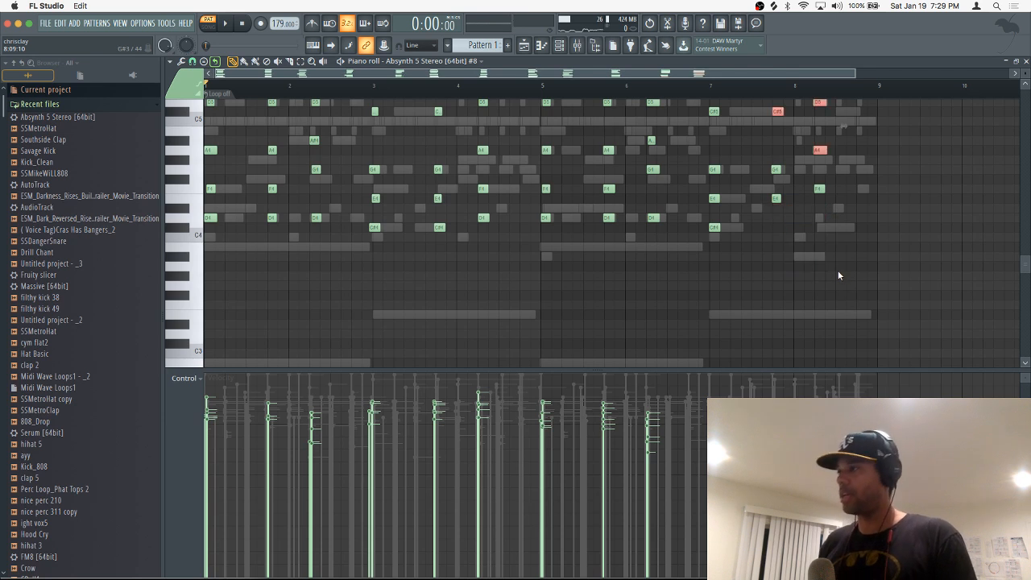
pyautogui.scroll(4, 838, 276)
pyautogui.hotkey('ctrl', 'Up')
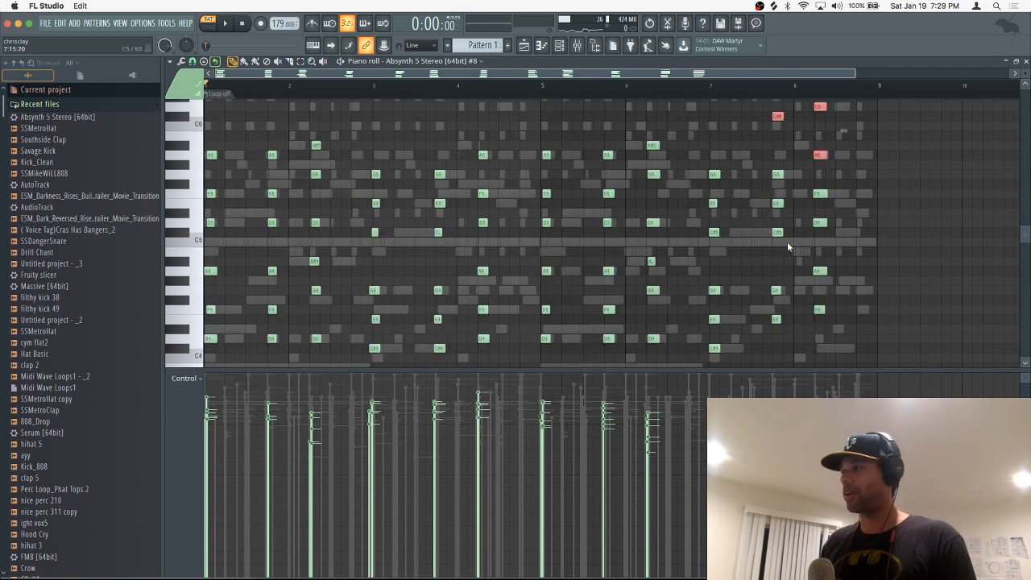
pyautogui.press('space')
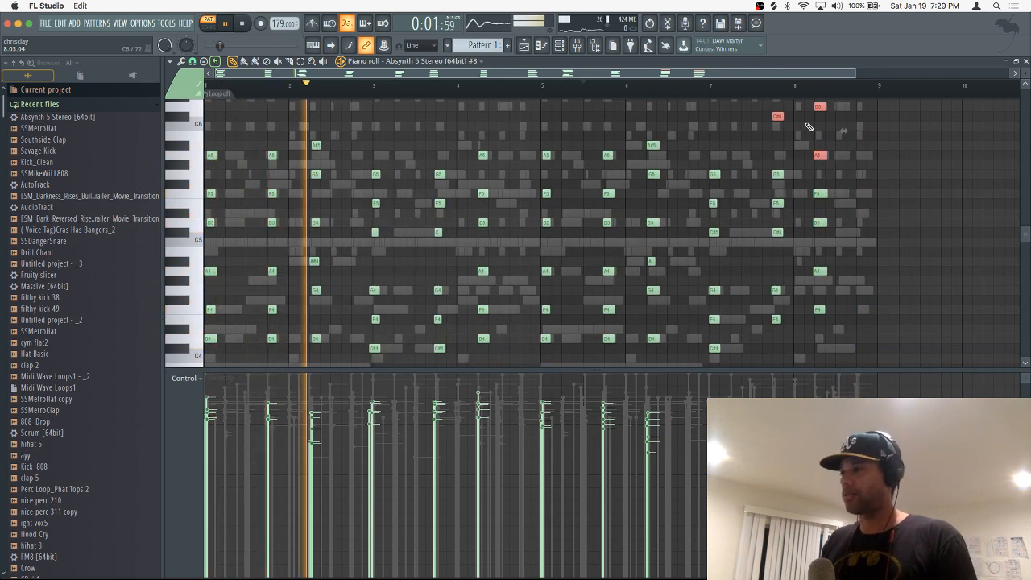
# Draw long melody notes above the Absynth #8 chords, D6 in bar 1 and E6 in bar 2, checking them by playback.
pyautogui.scroll(4, 313, 171)
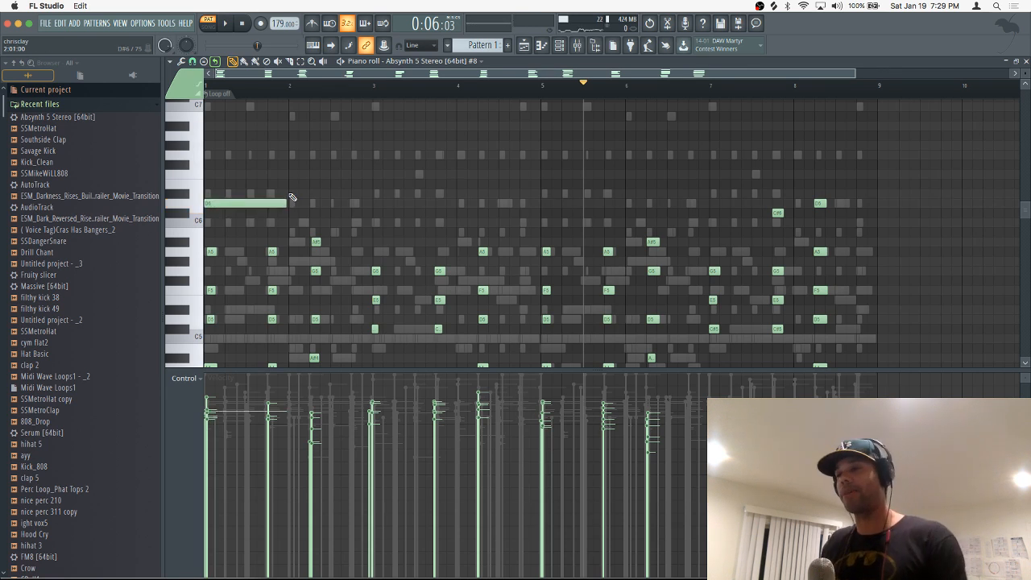
pyautogui.press('space')
pyautogui.press('space')
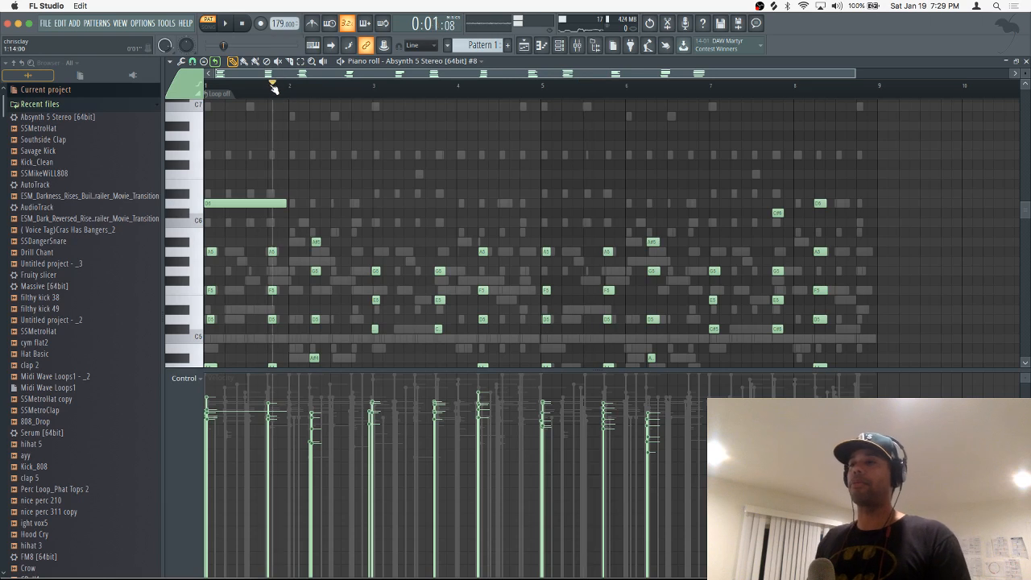
pyautogui.press('space')
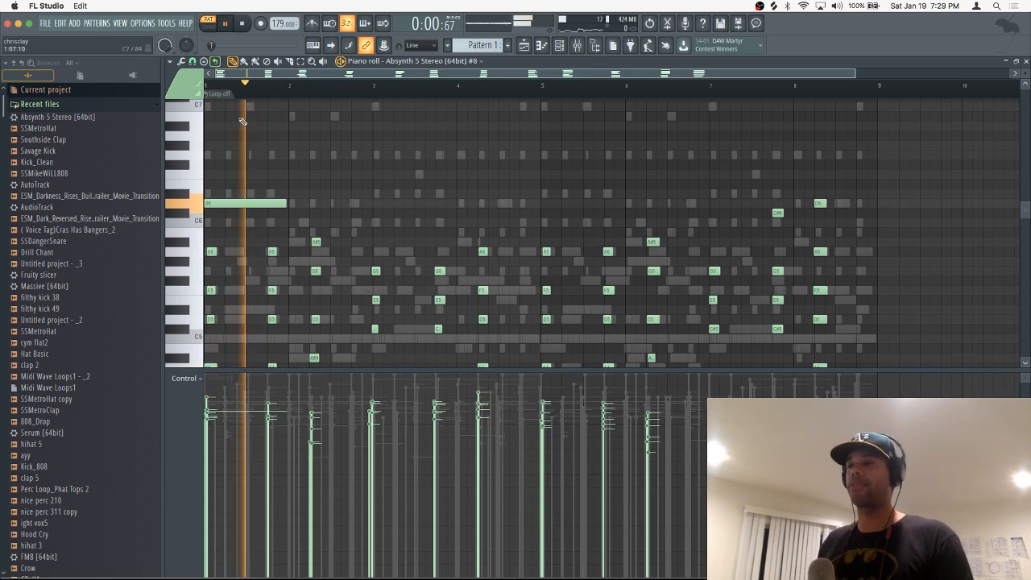
pyautogui.press('space')
pyautogui.click(293, 183)
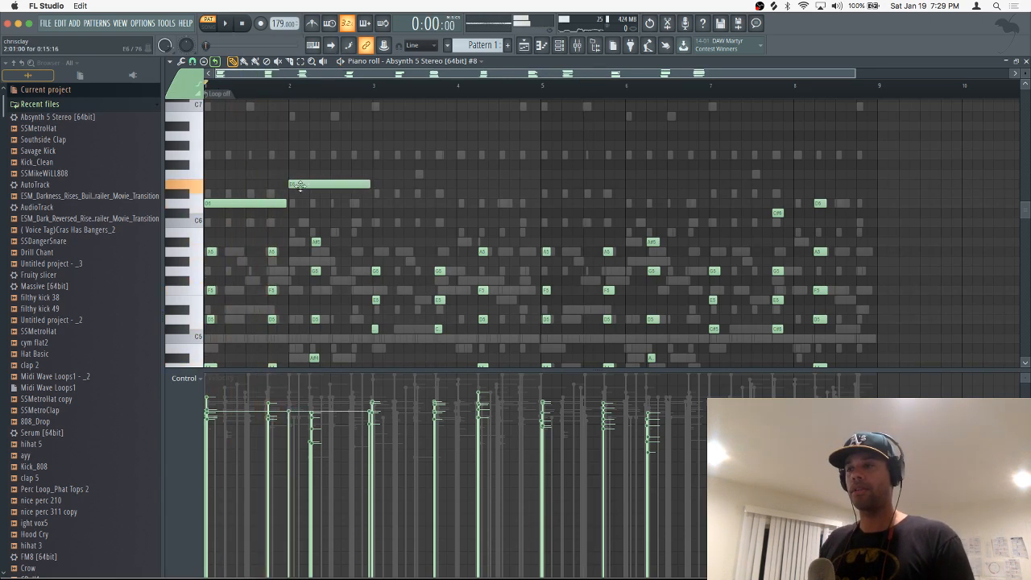
pyautogui.press('space')
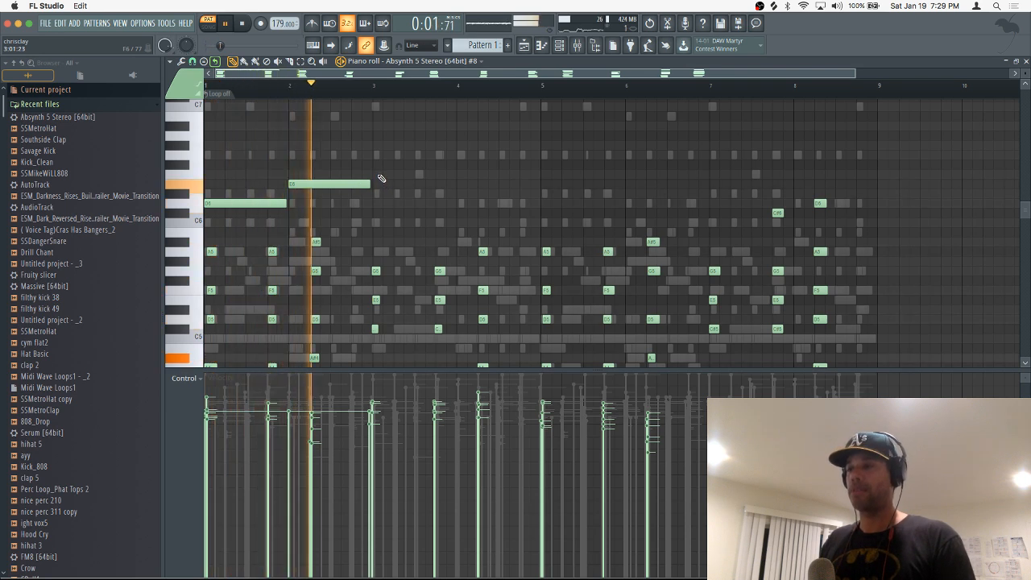
pyautogui.press('space')
# Continue the Absynth #8 melody with a long C#6 in bar 3 and a long A5 in bar 4, and play it.
pyautogui.click(374, 194)
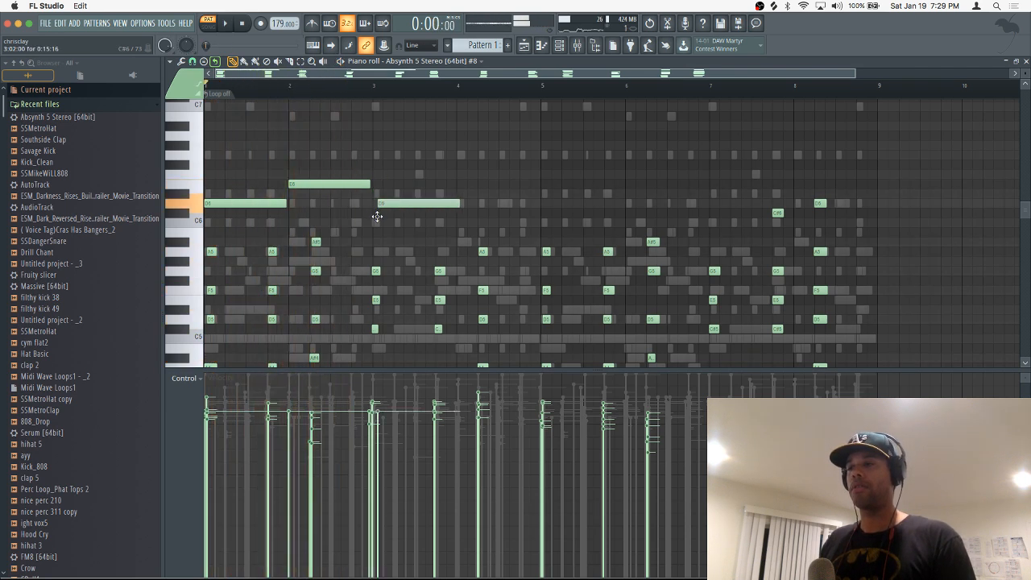
pyautogui.moveTo(377, 216); pyautogui.dragTo(375, 218)
pyautogui.press('space')
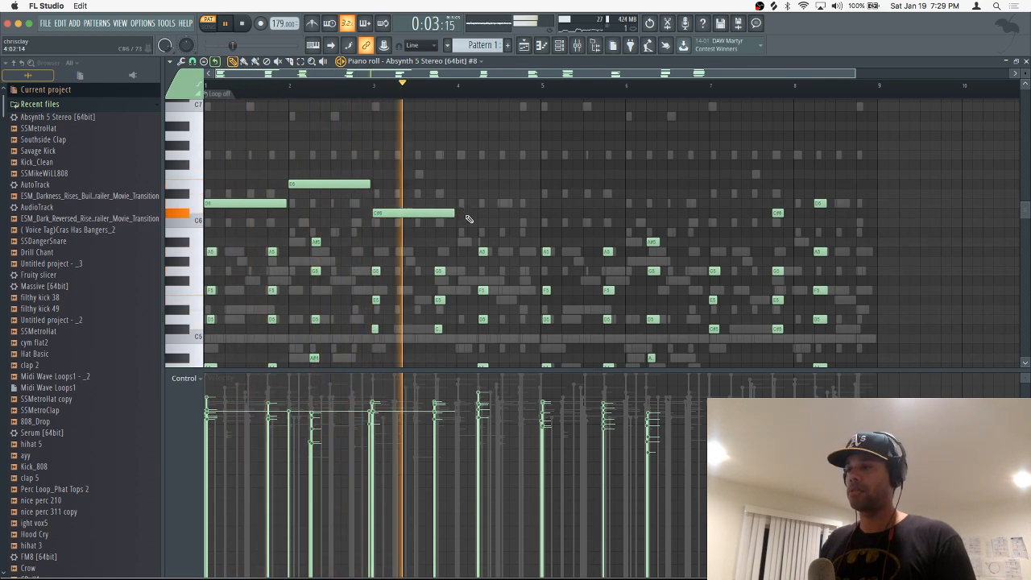
pyautogui.press('space')
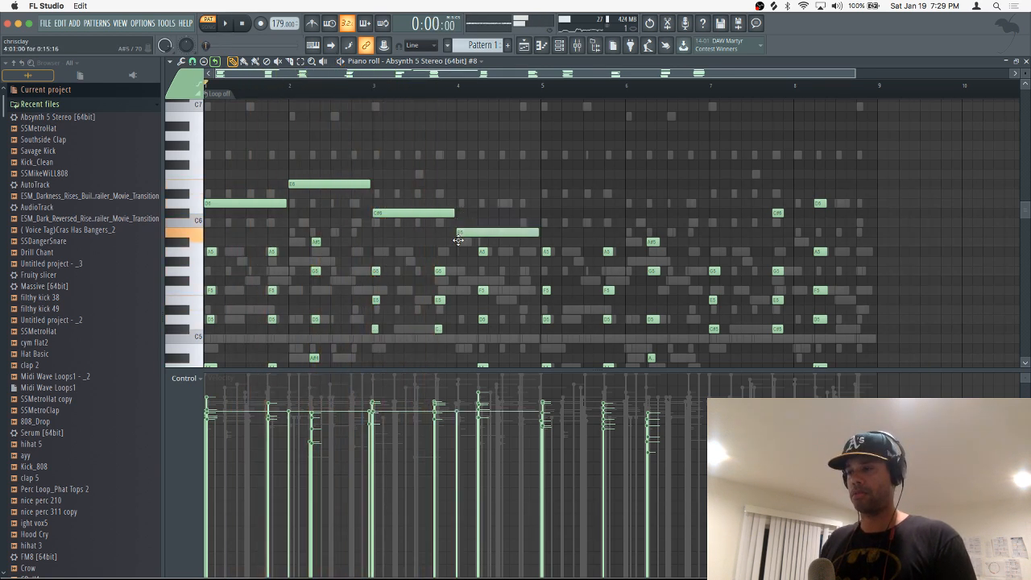
pyautogui.moveTo(457, 240); pyautogui.dragTo(458, 250)
pyautogui.press('space')
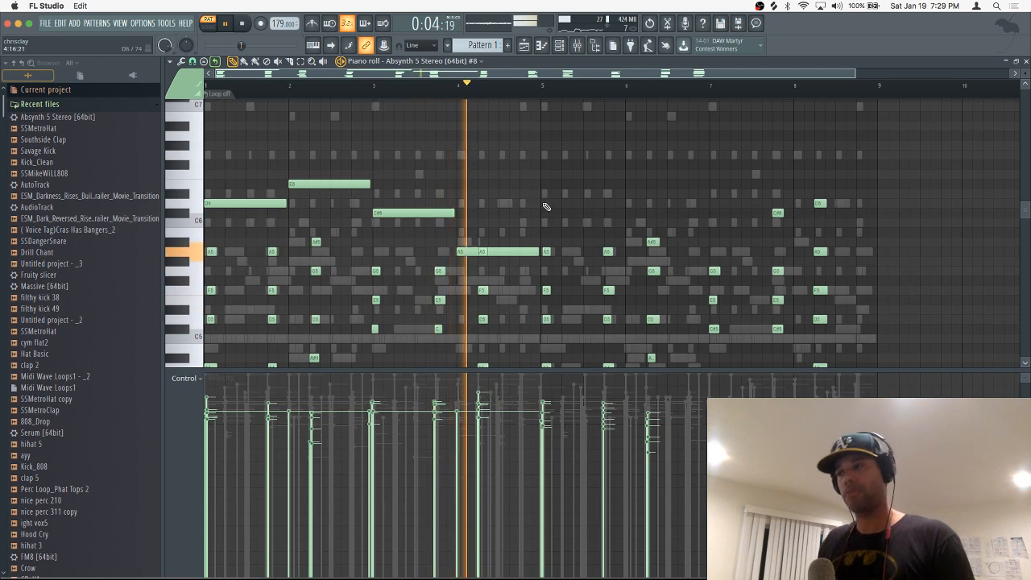
# Complete the long-note melody with A#5 in bar 5, G5 in bar 6, A5 in bar 7 and F5 in bar 8.
pyautogui.press('space')
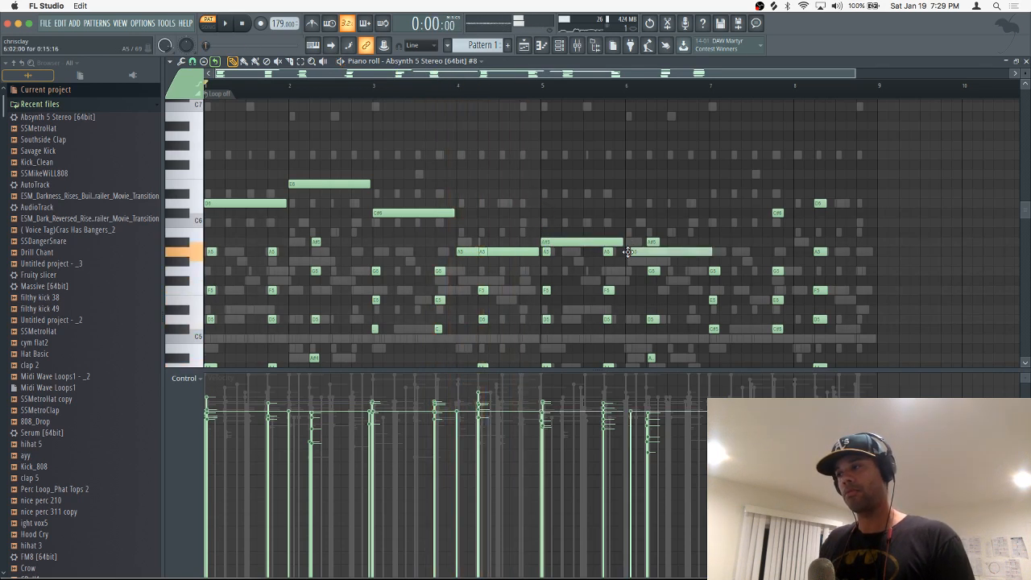
pyautogui.moveTo(625, 258); pyautogui.dragTo(621, 273)
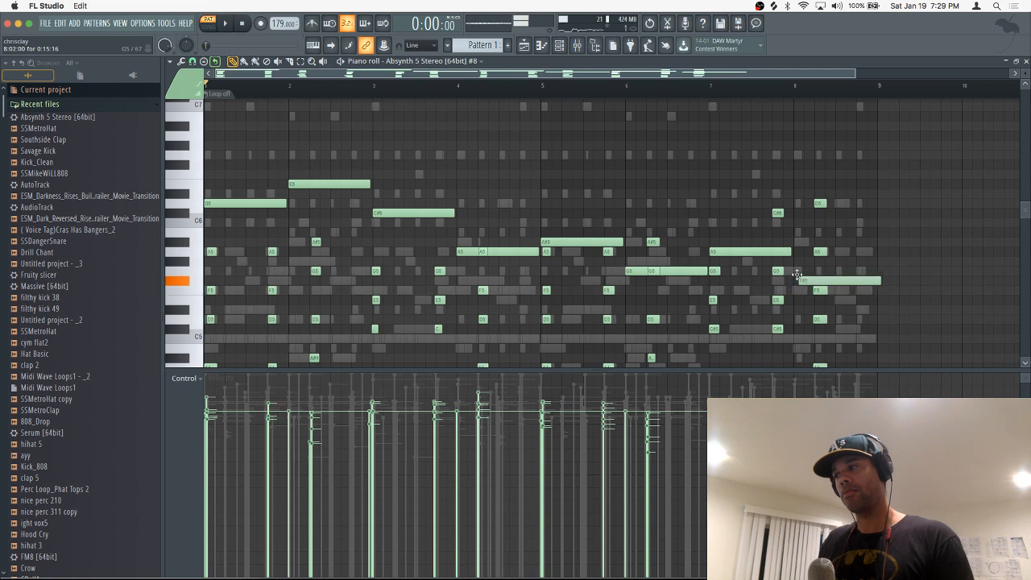
pyautogui.moveTo(796, 275)
pyautogui.mouseDown()
pyautogui.moveTo(795, 296)
pyautogui.moveTo(793, 287)
pyautogui.mouseUp()
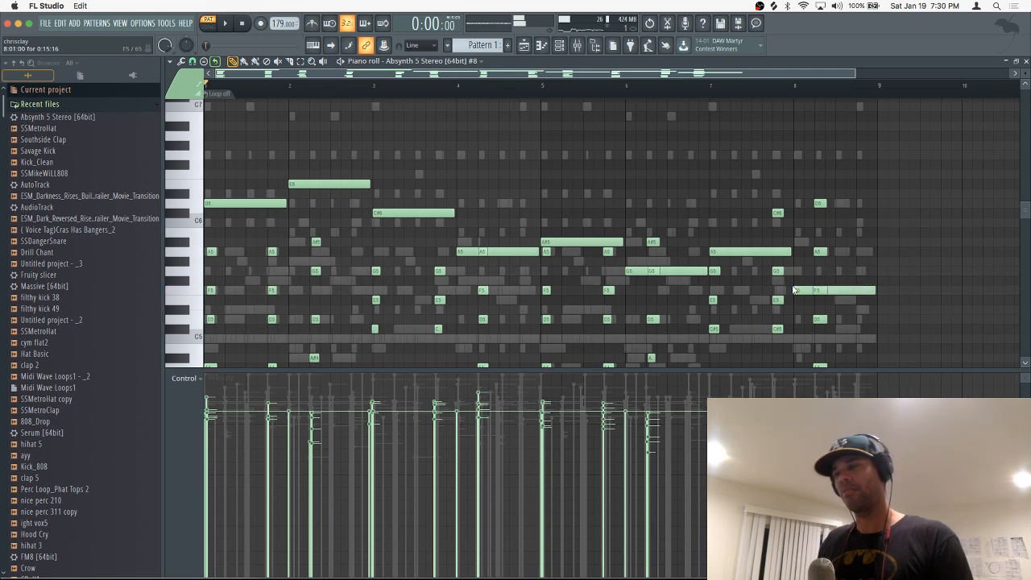
# Listen to the finished melody, close the piano roll and set the Absynth #8 channel volume to 75%.
pyautogui.press('space')
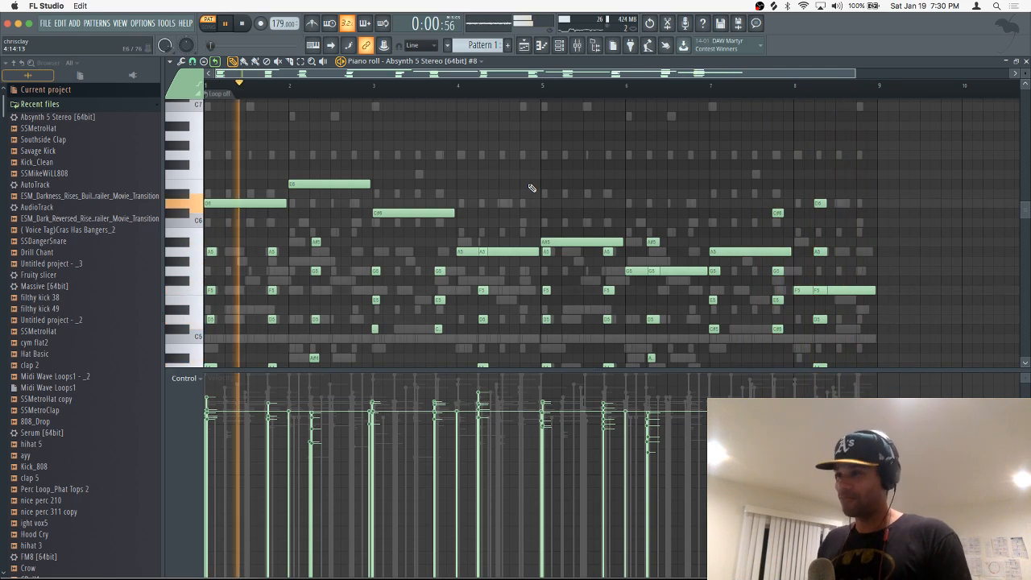
pyautogui.click(1025, 61)
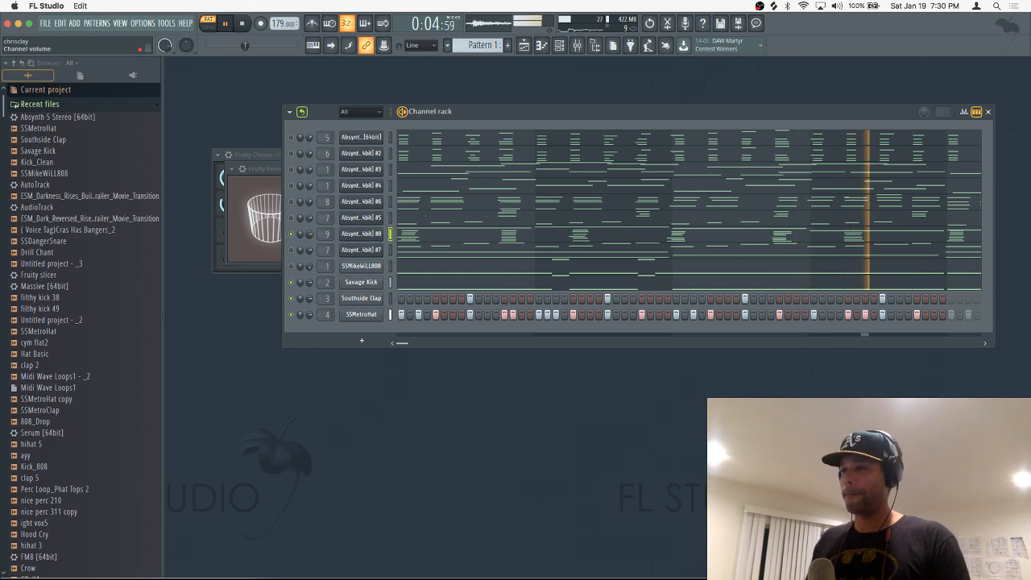
pyautogui.moveTo(310, 234); pyautogui.dragTo(309, 227)
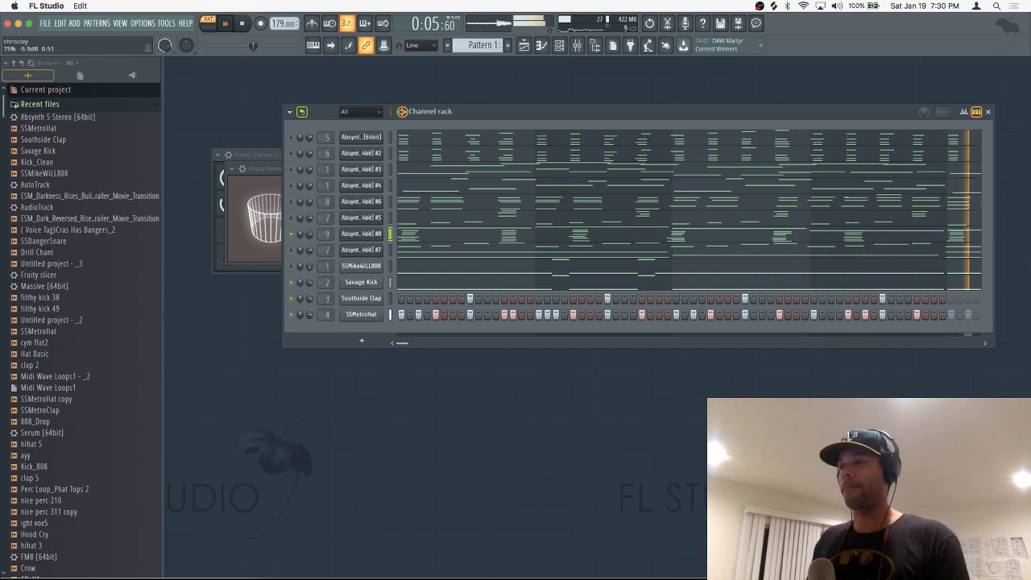
# Select the long Absynth #8 notes in bars 1 to 3 and lower the velocities of the D6 and E6 notes.
pyautogui.click(411, 238)
pyautogui.press('space')
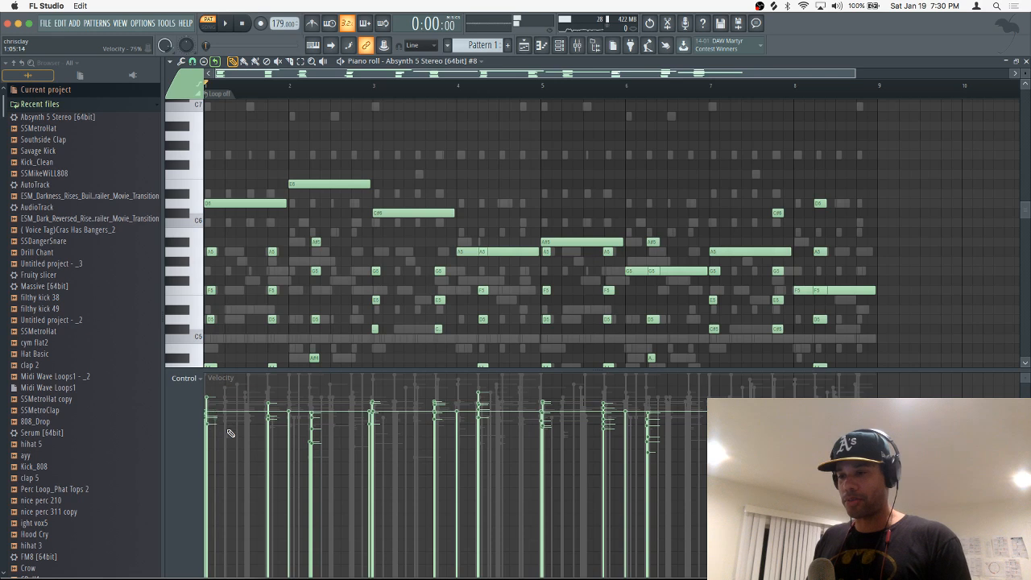
pyautogui.doubleClick(220, 205)
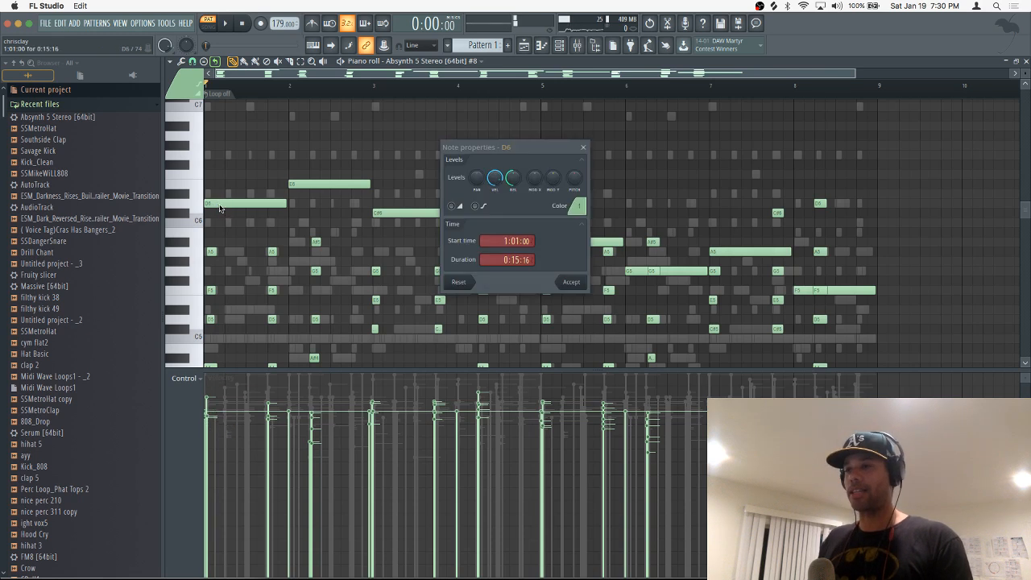
pyautogui.click(583, 147)
pyautogui.moveTo(232, 145); pyautogui.dragTo(397, 218)
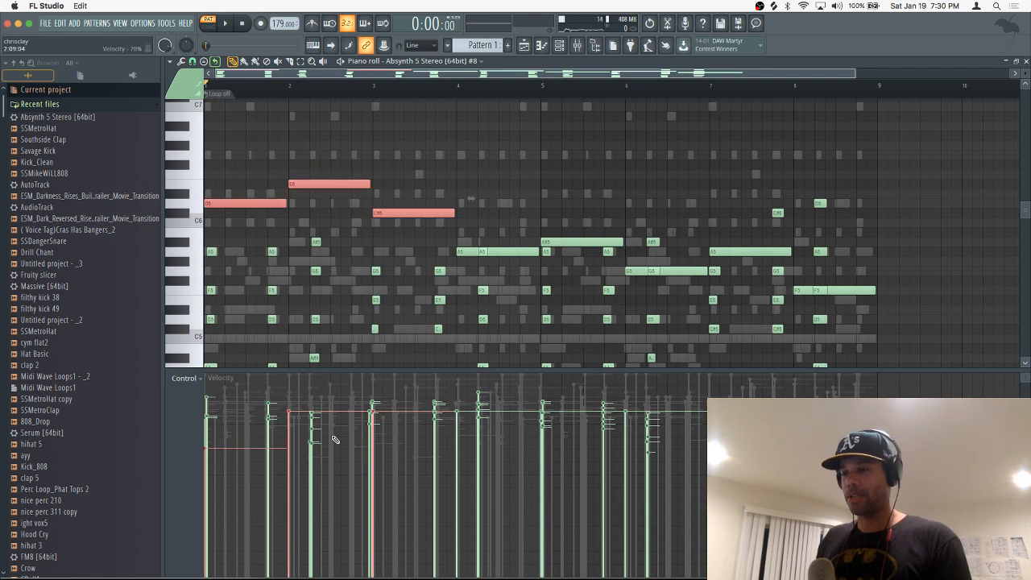
pyautogui.moveTo(335, 438); pyautogui.dragTo(332, 473)
# Lower the velocity of the long D6 note in bar 1 further and replay the pattern.
pyautogui.press('space')
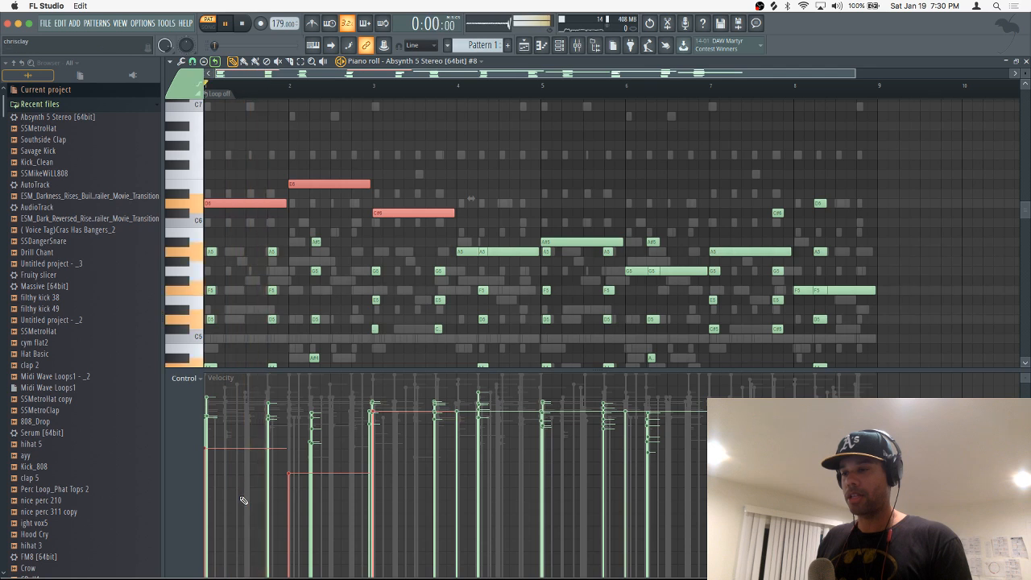
pyautogui.press('space')
pyautogui.click(224, 486)
pyautogui.press('space')
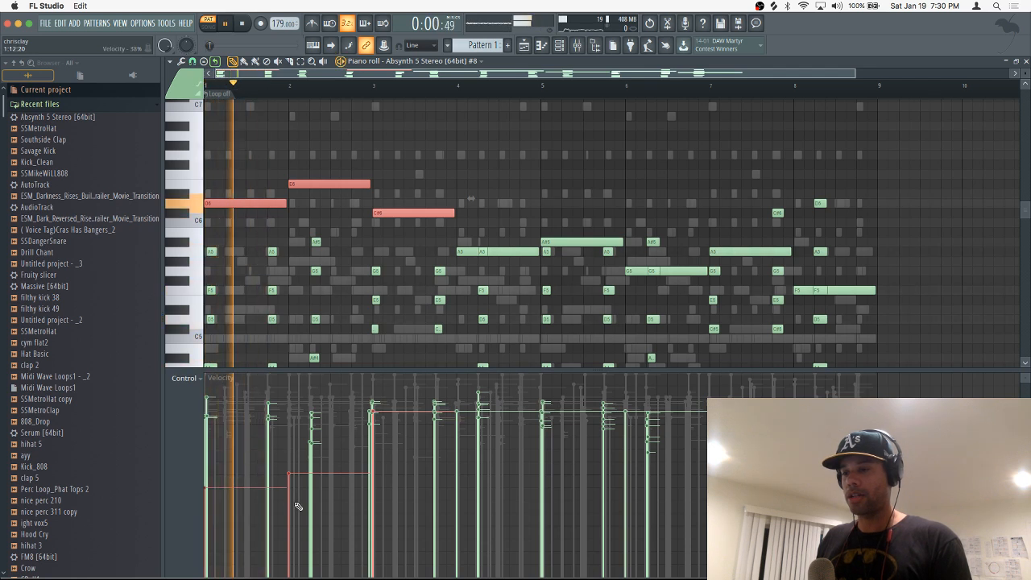
# Lower the velocities of the long E6 note in bar 2 and C#6 note in bar 3, then stop playback.
pyautogui.click(299, 505)
pyautogui.click(384, 485)
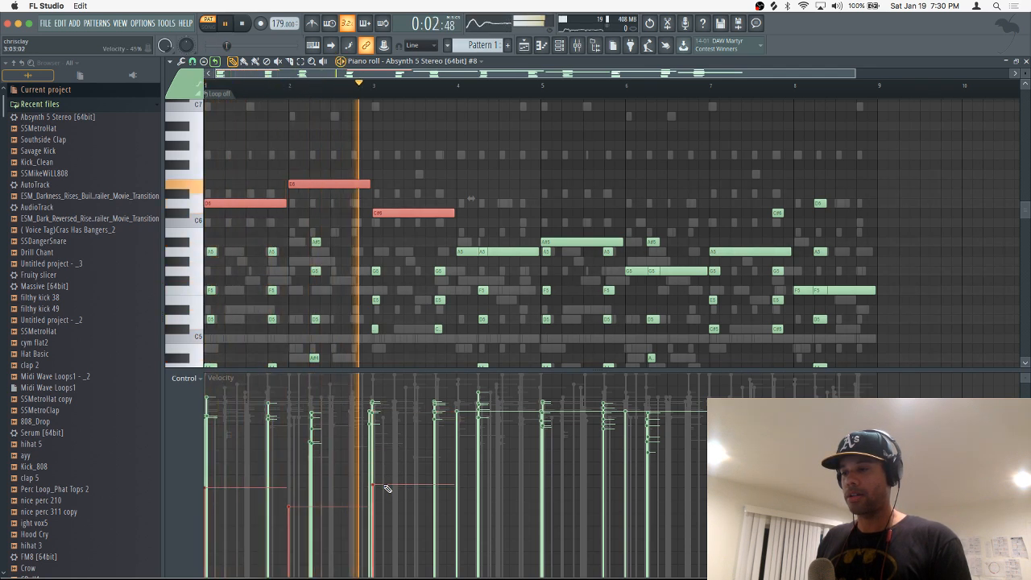
pyautogui.press('space')
# Lower the velocities of the long A5 note in bar 4 and the long A#5 note in bar 5.
pyautogui.click(521, 253)
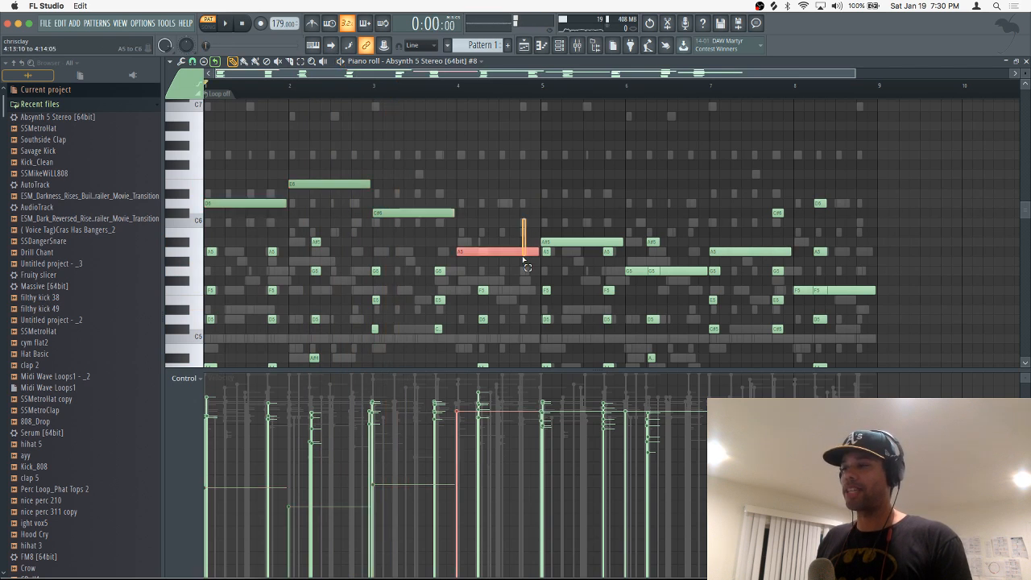
pyautogui.click(587, 242)
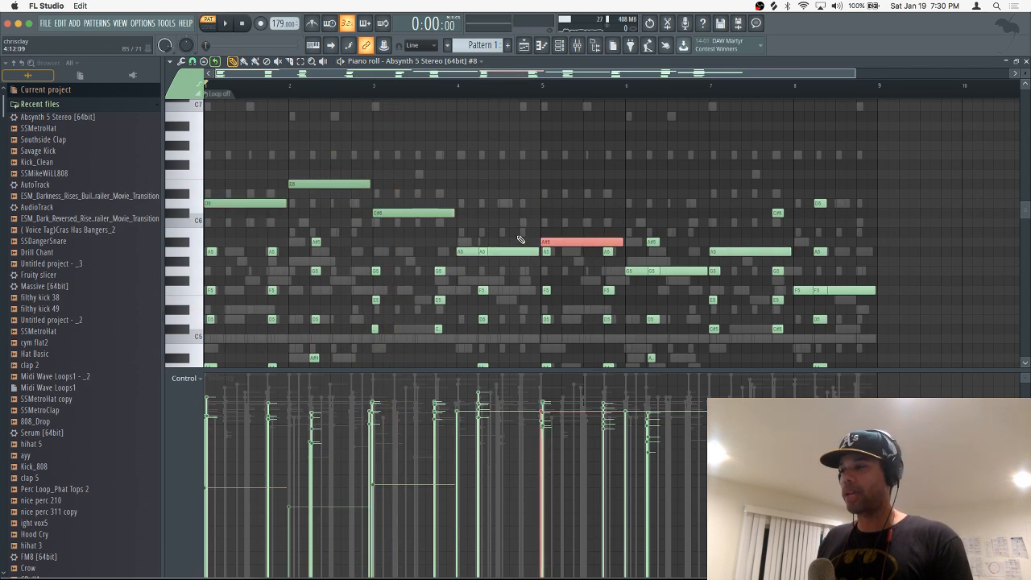
pyautogui.moveTo(512, 229); pyautogui.dragTo(520, 264)
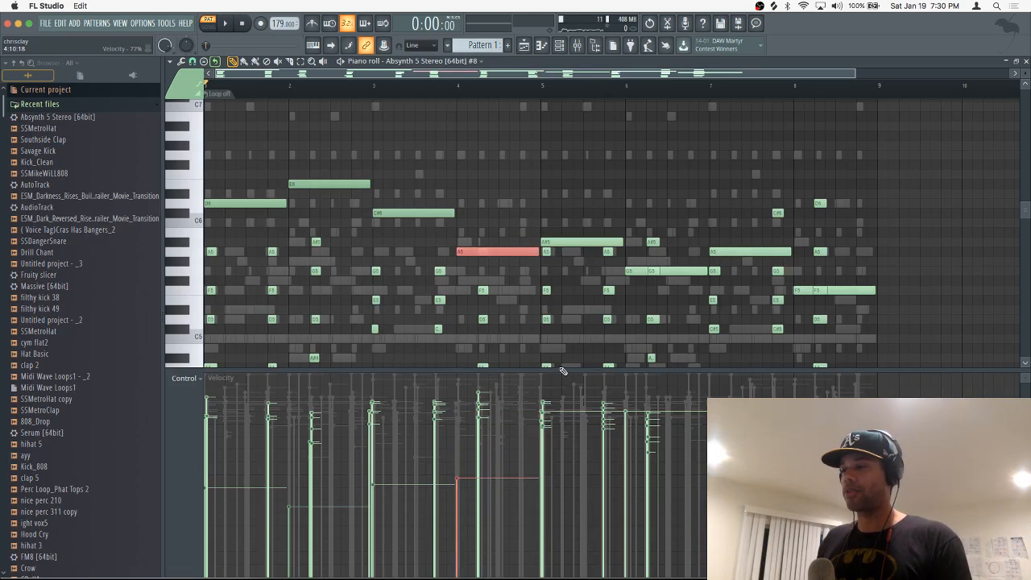
pyautogui.moveTo(578, 209); pyautogui.dragTo(584, 242)
pyautogui.moveTo(588, 426); pyautogui.dragTo(556, 479)
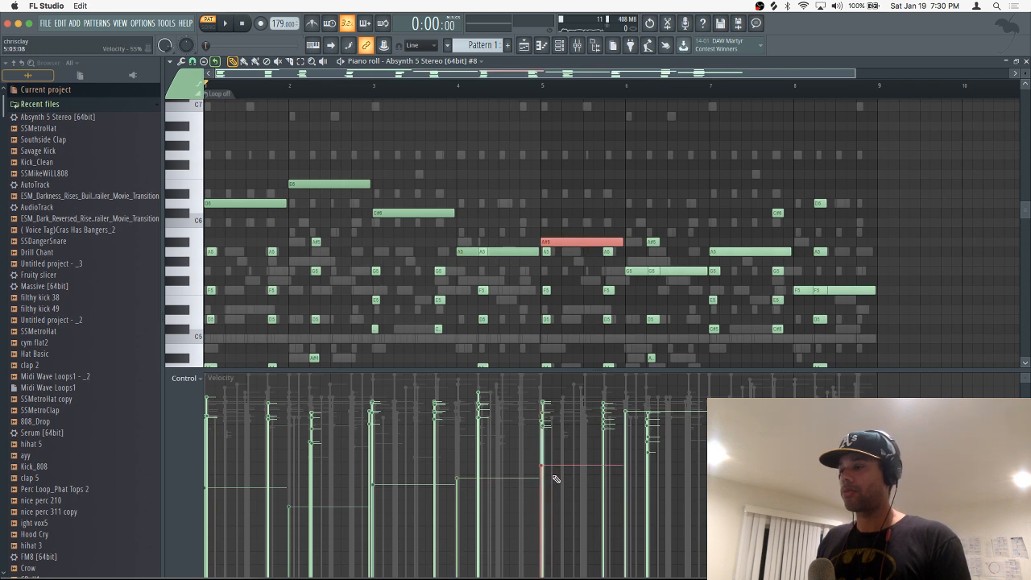
# Lower the velocities of the long G5, A5 and F5 notes in bars 6 to 8, replay the pattern and close the piano roll.
pyautogui.moveTo(678, 248); pyautogui.dragTo(677, 293)
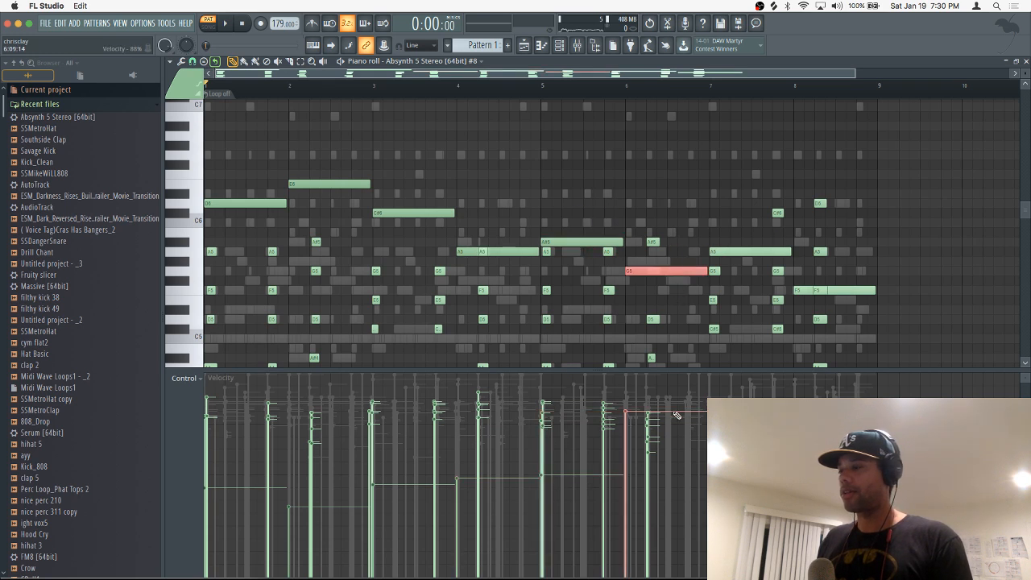
pyautogui.moveTo(737, 218); pyautogui.dragTo(741, 286)
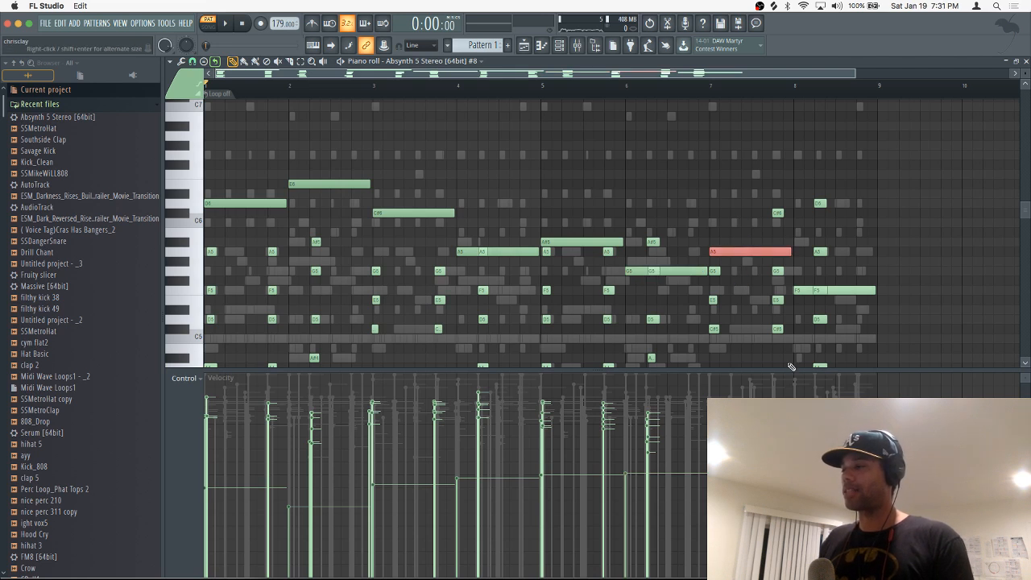
pyautogui.moveTo(849, 268); pyautogui.dragTo(858, 299)
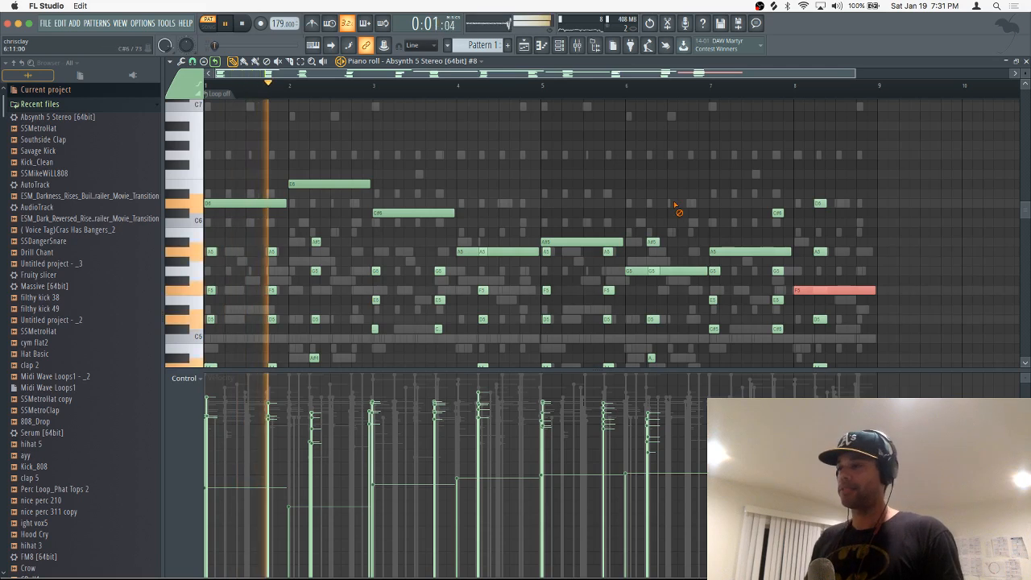
pyautogui.keyDown('super'); pyautogui.click(677, 208); pyautogui.keyUp('super')
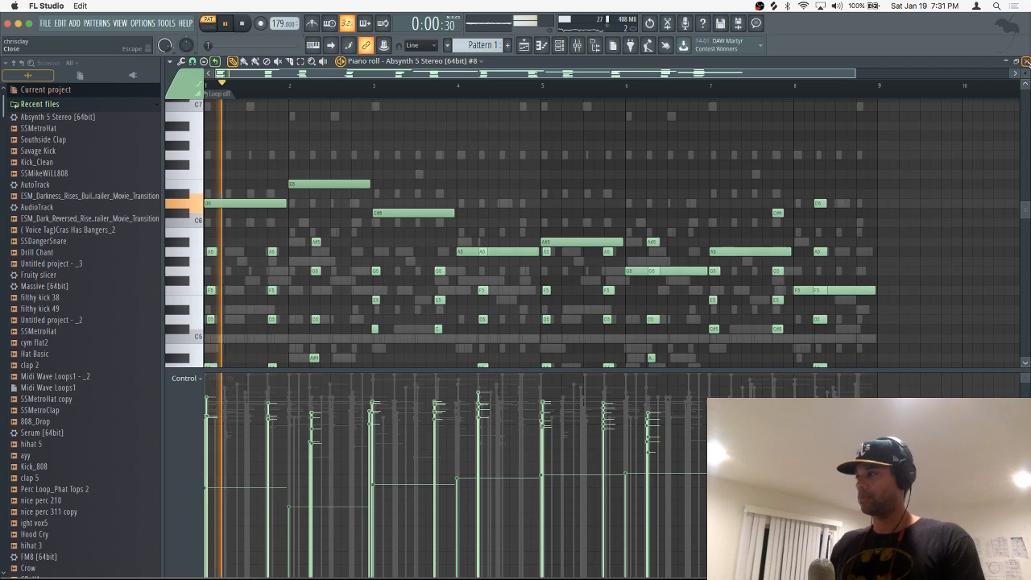
pyautogui.press('space')
pyautogui.press('F7')
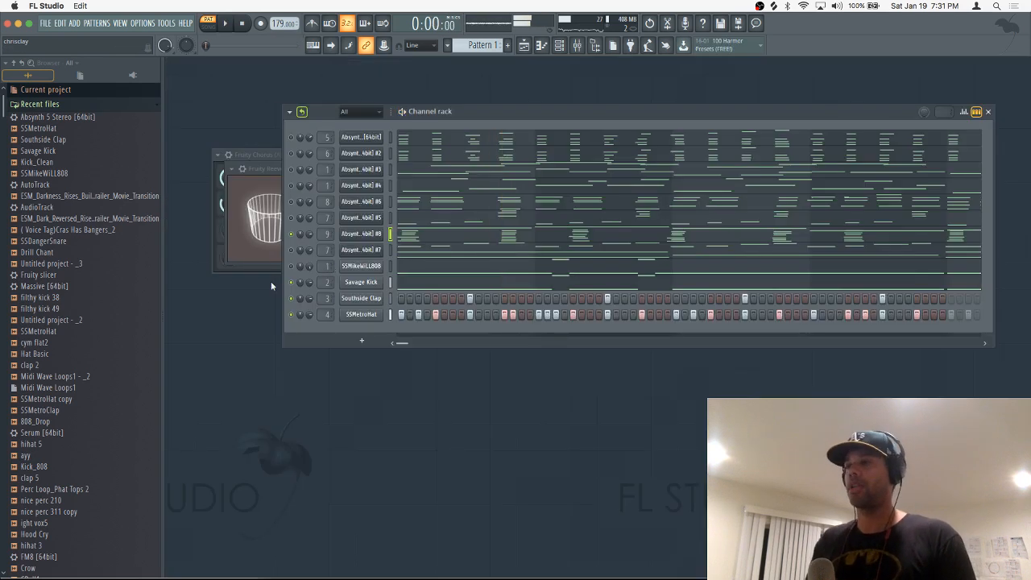
# Clone the Absynth #8 channel and load the Dancing Strings sound in the copy.
pyautogui.rightClick(382, 233)
pyautogui.click(411, 327)
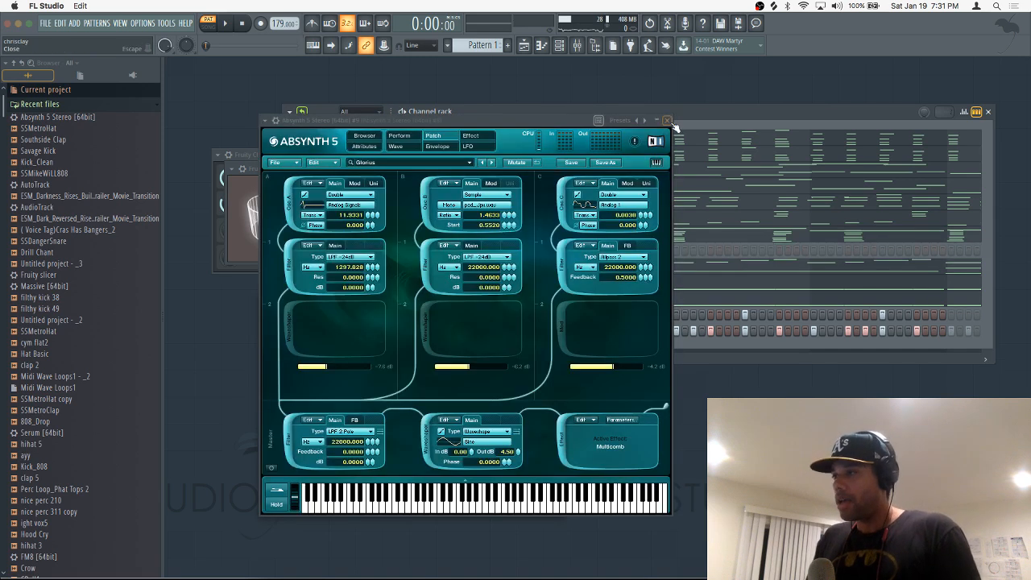
pyautogui.click(369, 147)
pyautogui.scroll(-15, 376, 314)
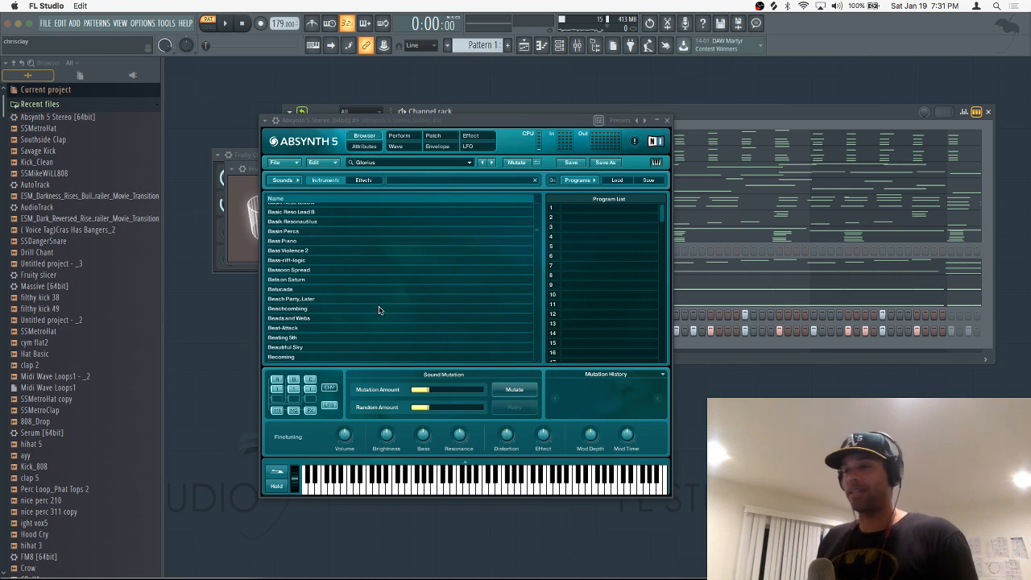
pyautogui.click(380, 281)
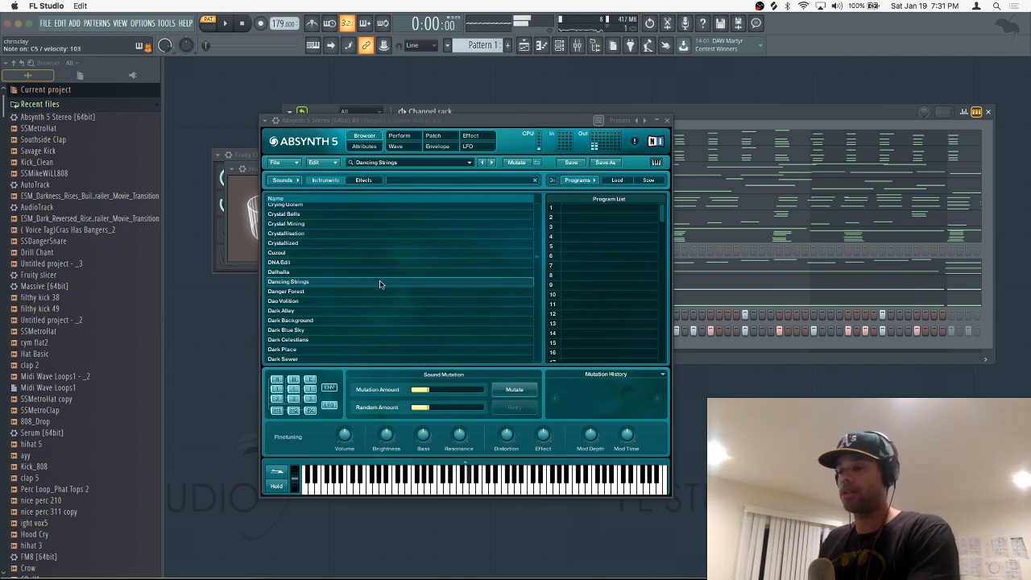
pyautogui.click(667, 120)
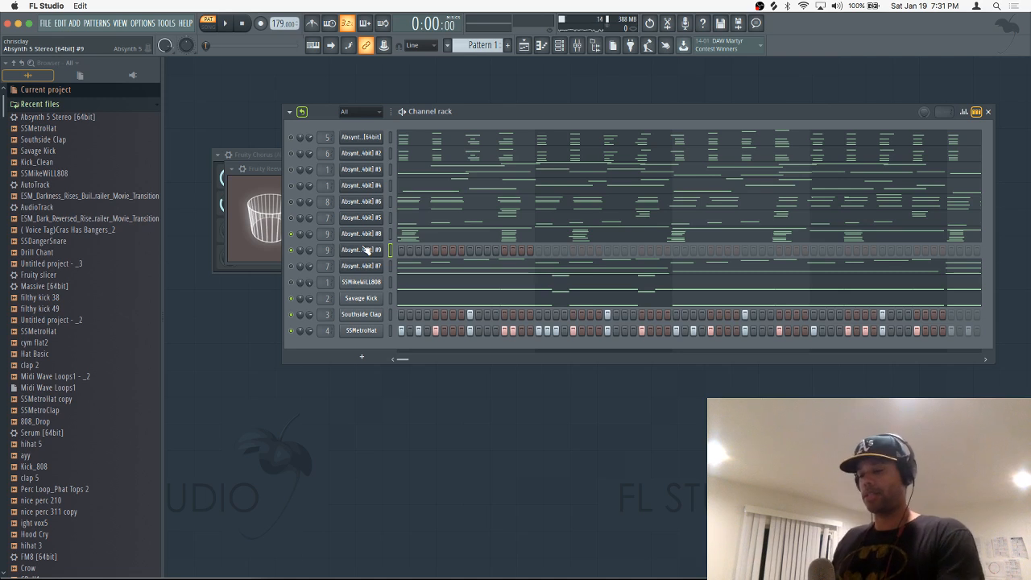
# Mute the Absynth #8 channel and play the pattern to audition the Absynth #9 sound.
pyautogui.press('space')
pyautogui.press('space')
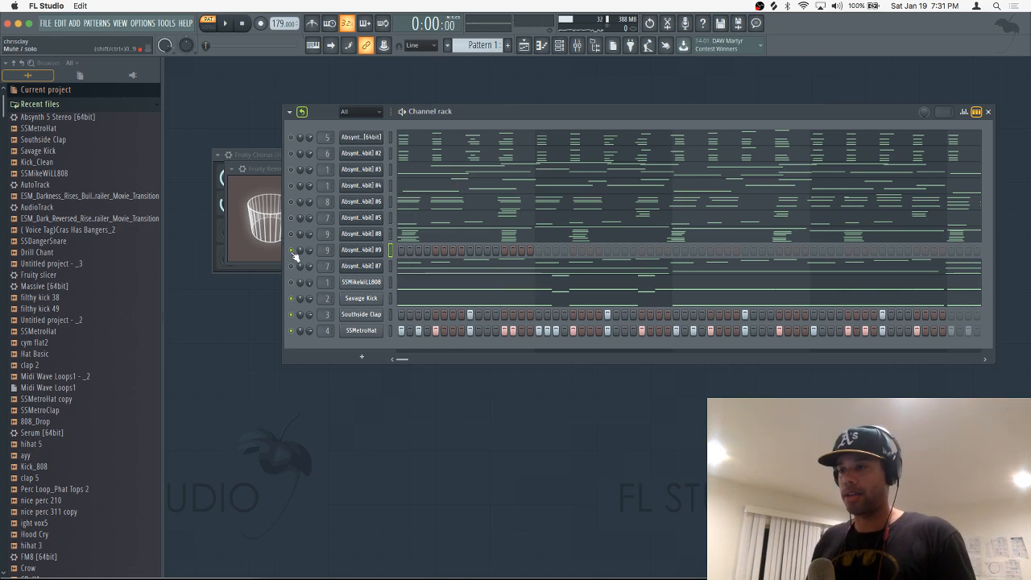
pyautogui.press('space')
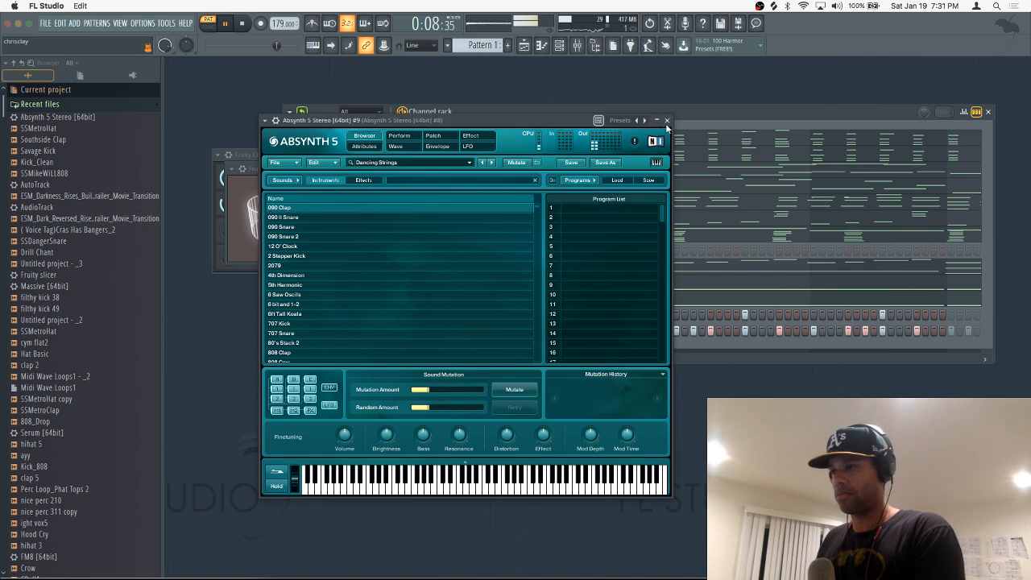
pyautogui.click(667, 120)
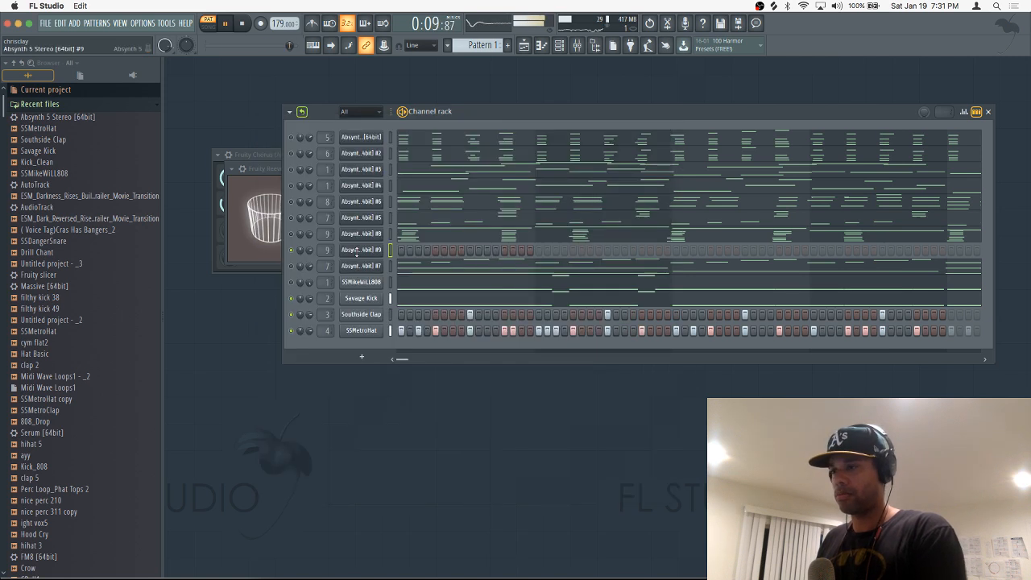
# Audition the Rough Air and Rough Reso Lead sounds in Absynth #9 over the playing pattern and close the plugin.
pyautogui.click(358, 250)
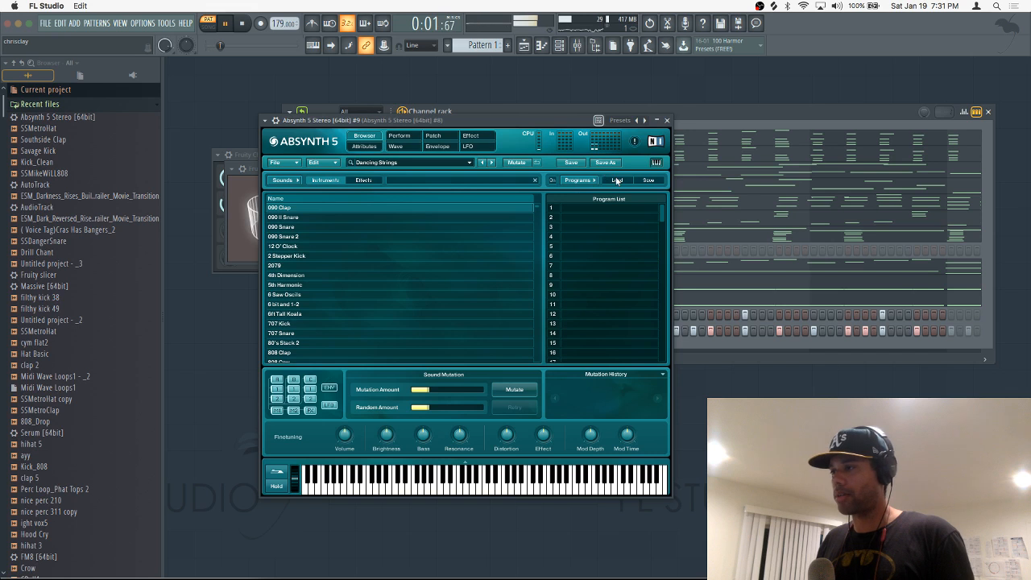
pyautogui.scroll(-10, 483, 214)
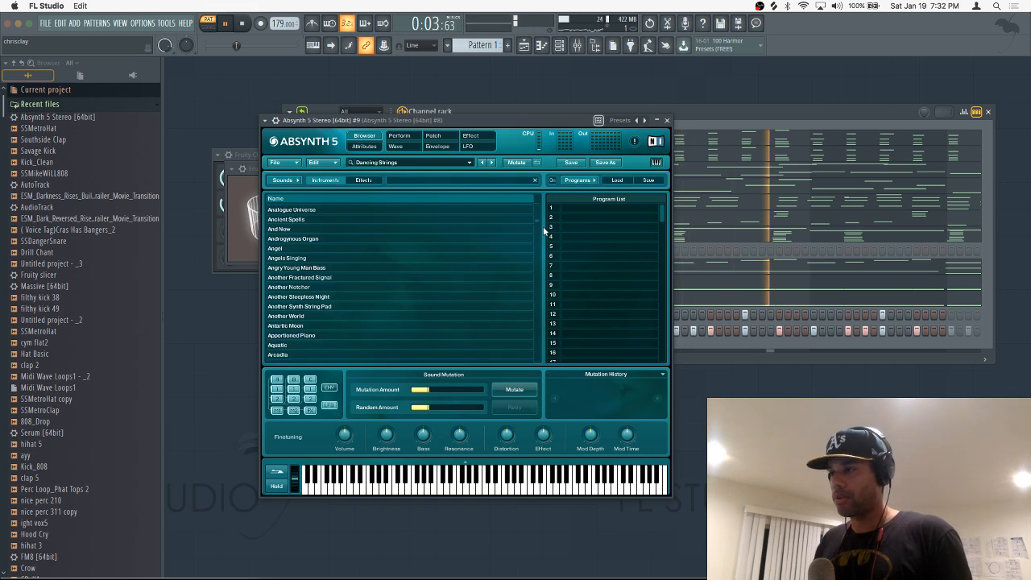
pyautogui.moveTo(537, 219); pyautogui.dragTo(530, 329)
pyautogui.click(380, 250)
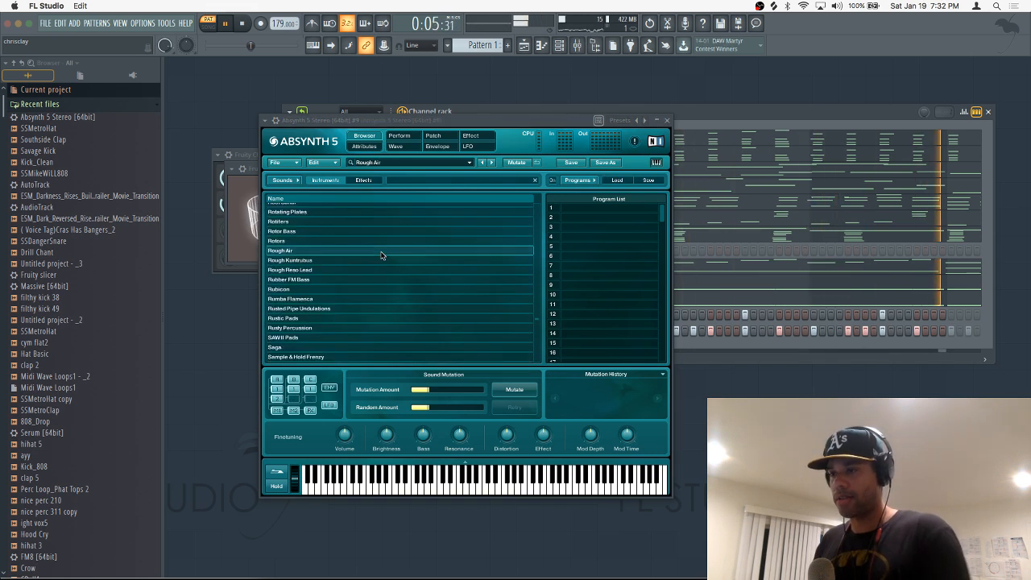
pyautogui.click(355, 270)
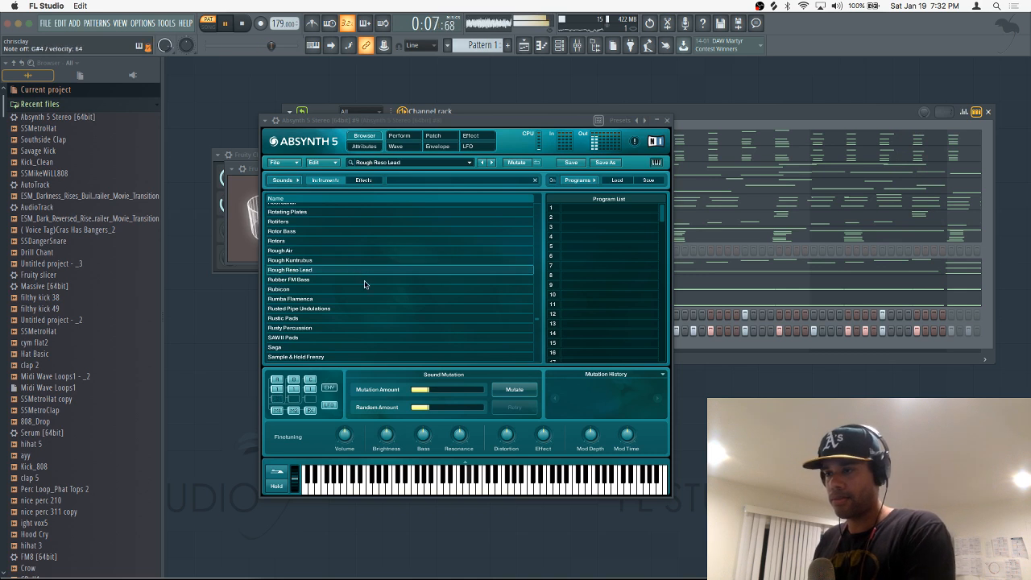
pyautogui.click(669, 120)
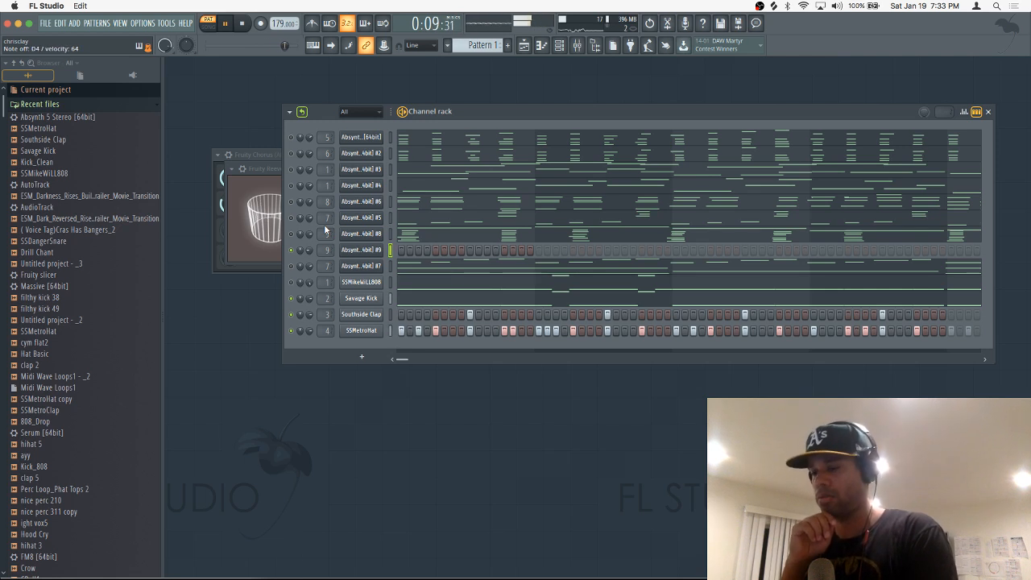
# Record a four-bar melody of short notes on Absynth #9 and play it back in the piano roll.
pyautogui.press('space')
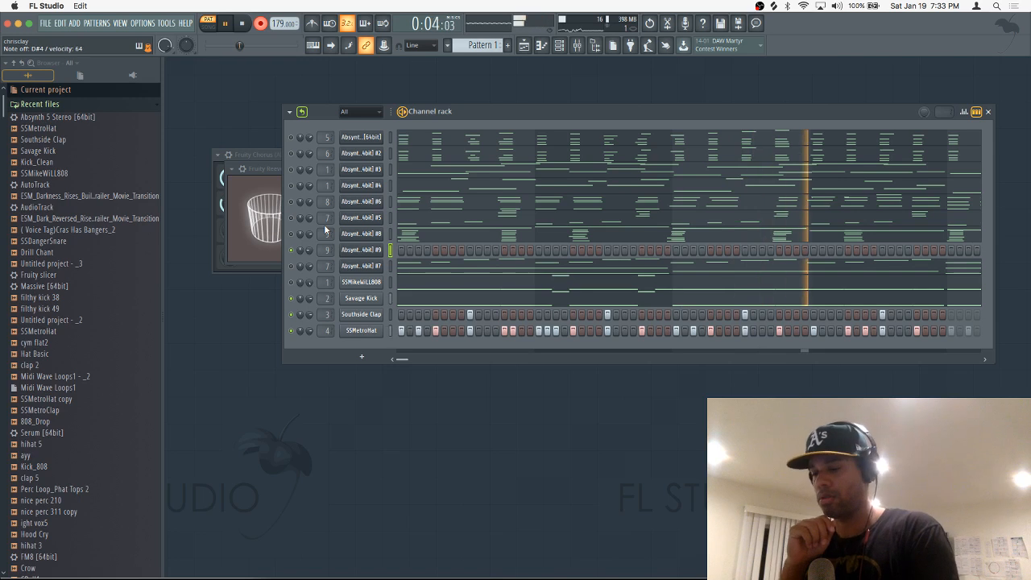
pyautogui.press('space')
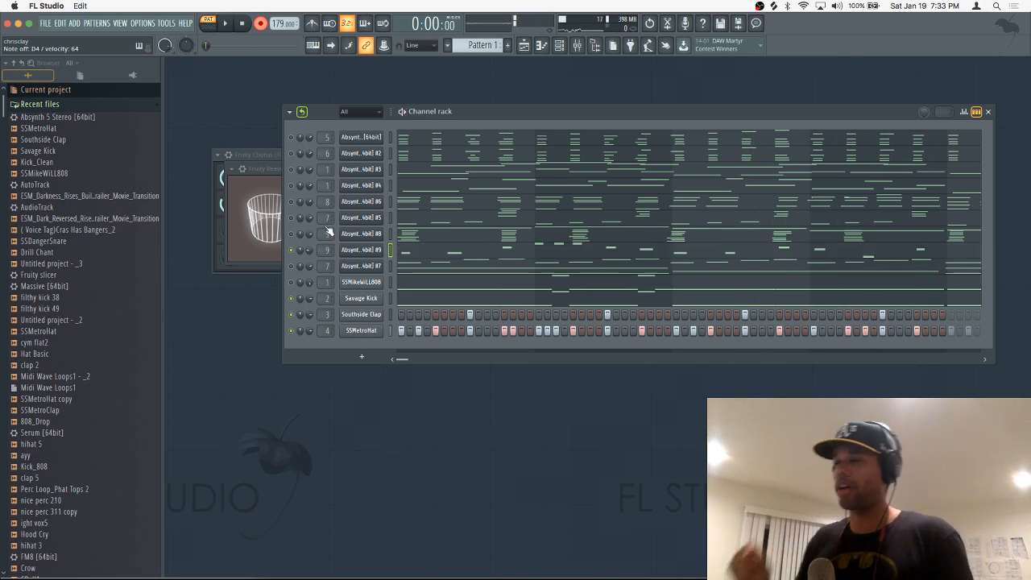
pyautogui.click(411, 255)
pyautogui.press('space')
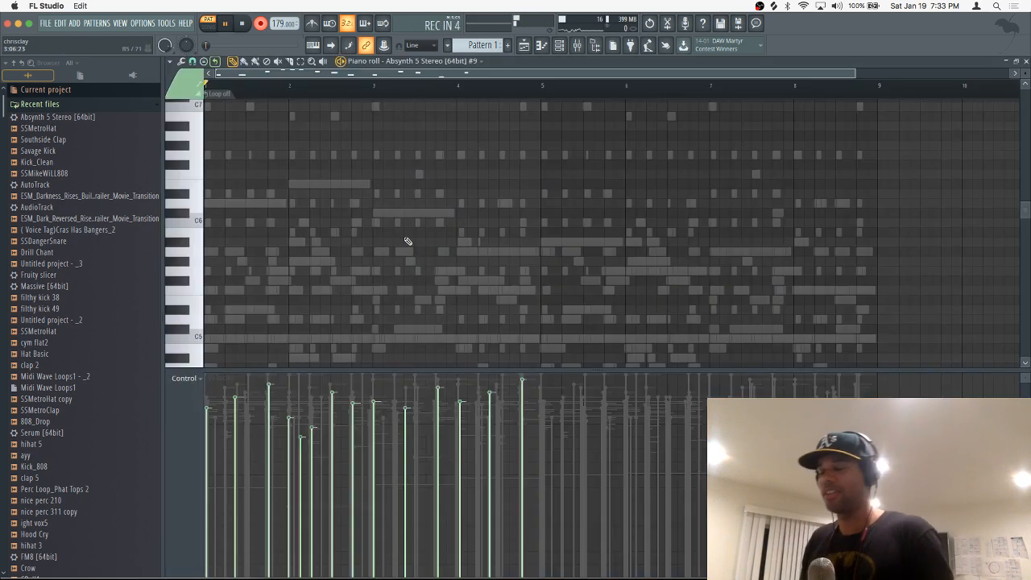
pyautogui.scroll(-3, 435, 155)
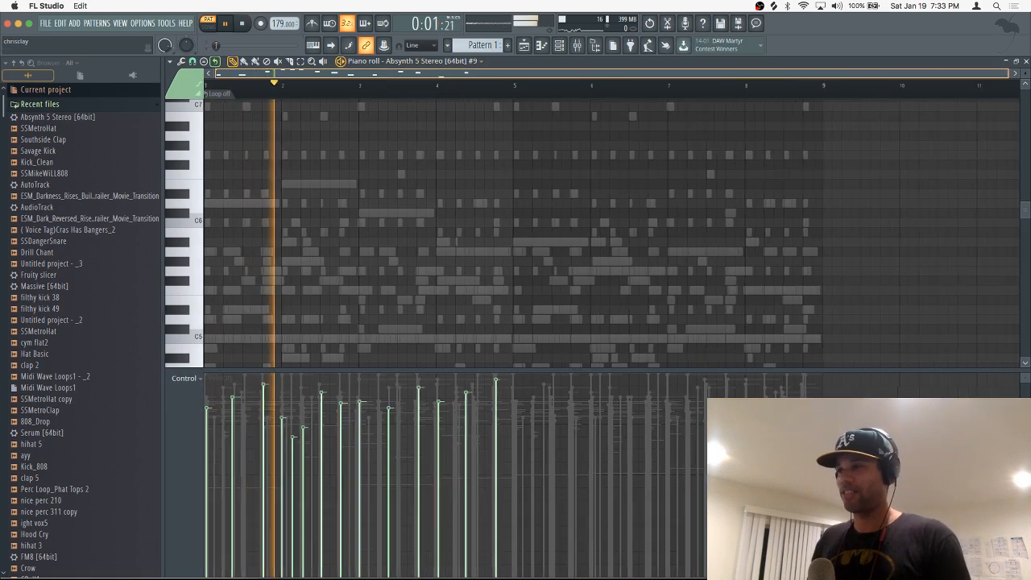
pyautogui.scroll(3, 458, 154)
pyautogui.scroll(-6, 458, 154)
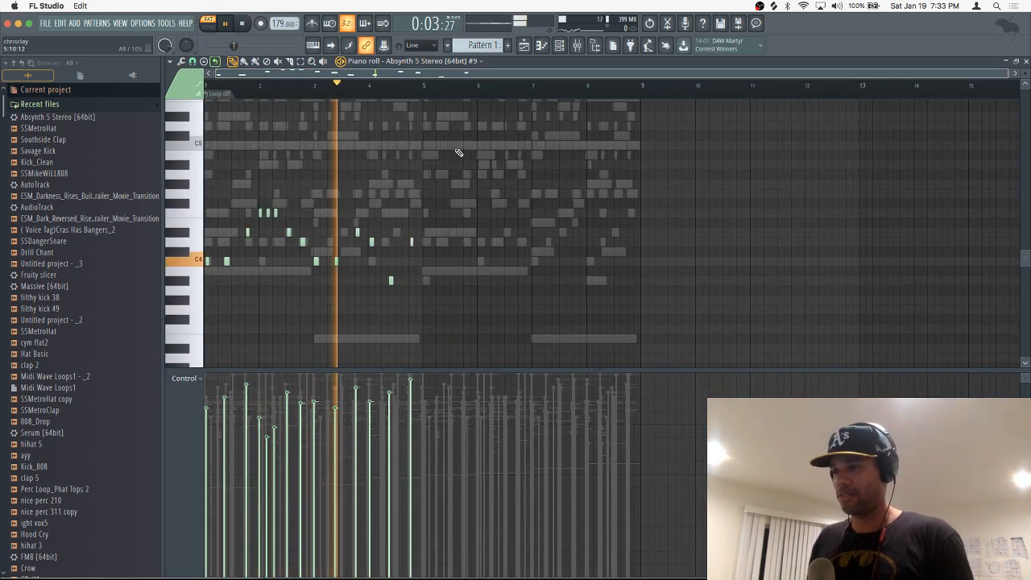
# Select all recorded Absynth #9 notes, duplicate them into bars 5 to 8, listen to the result and close the piano roll.
pyautogui.moveTo(407, 152); pyautogui.dragTo(203, 315)
pyautogui.moveTo(465, 151); pyautogui.dragTo(208, 352)
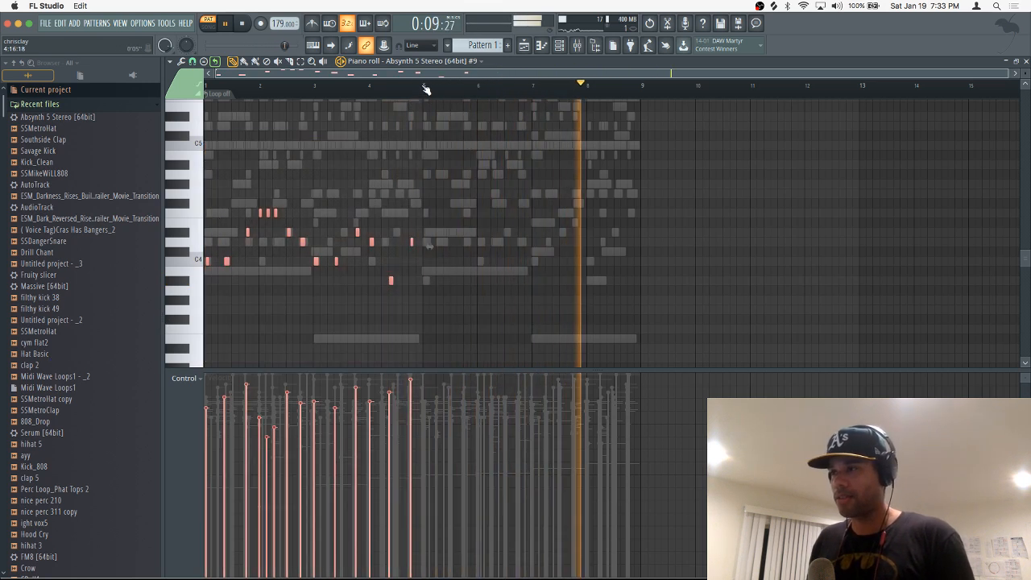
pyautogui.moveTo(425, 87); pyautogui.dragTo(19, 34)
pyautogui.hotkey('ctrl', 'b')
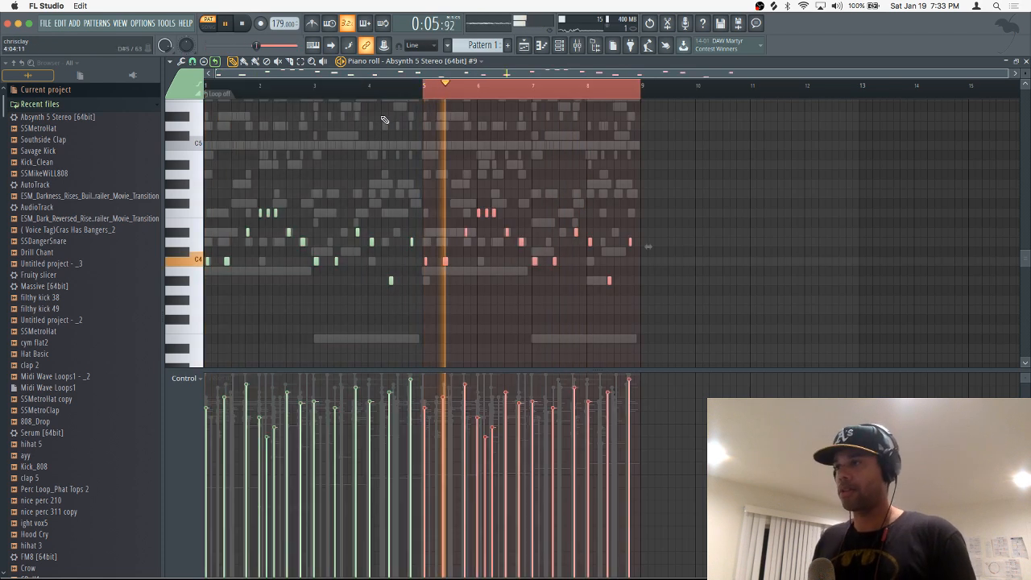
pyautogui.rightClick(448, 88)
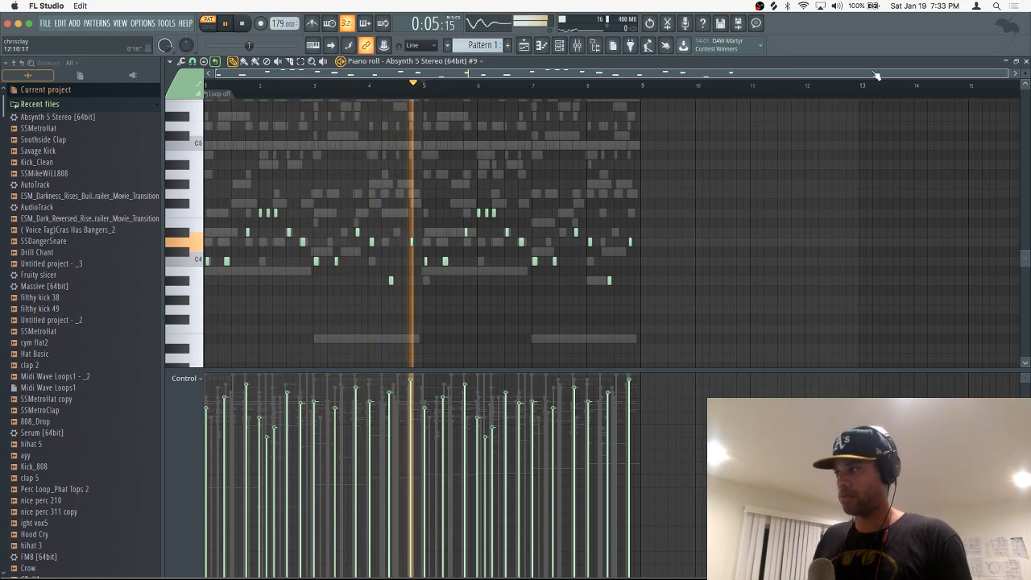
pyautogui.click(1026, 61)
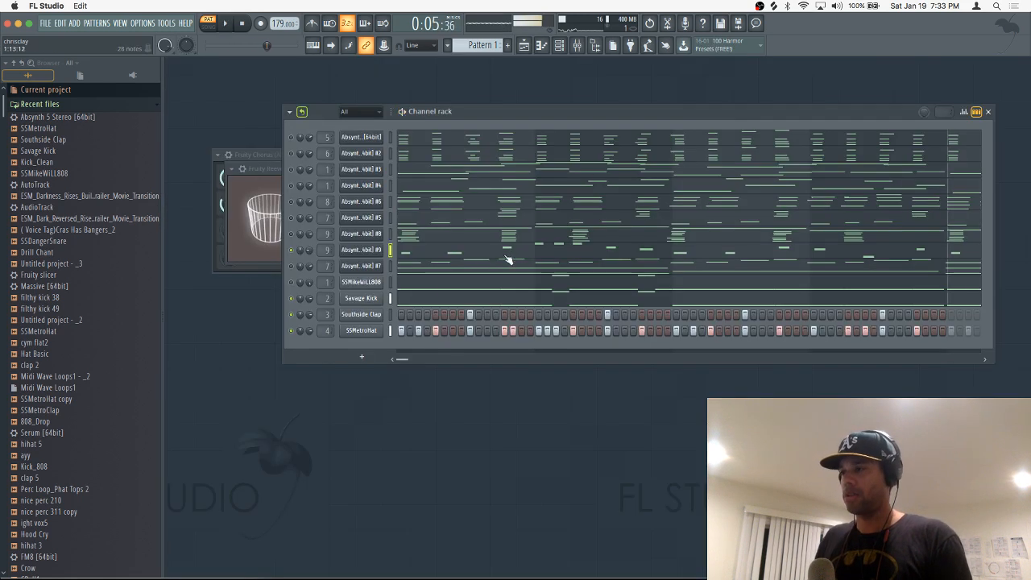
# Reopen the Absynth #9 notes, move the second C4 note in bar 1 later to 1:07:08 and replay the melody.
pyautogui.click(416, 255)
pyautogui.moveTo(1007, 73); pyautogui.dragTo(432, 74)
pyautogui.moveTo(252, 85); pyautogui.dragTo(96, 92)
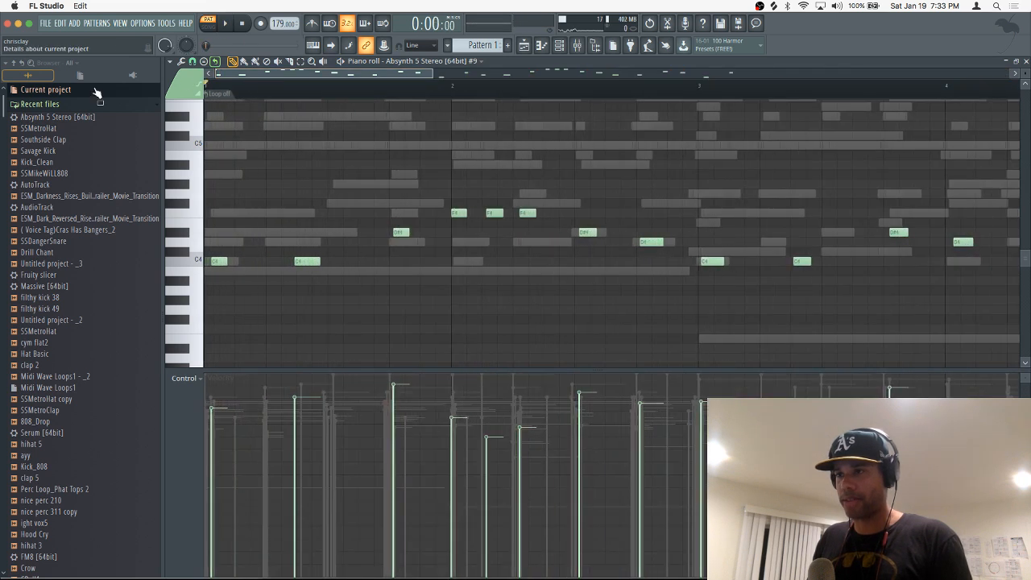
pyautogui.press('space')
pyautogui.press('space')
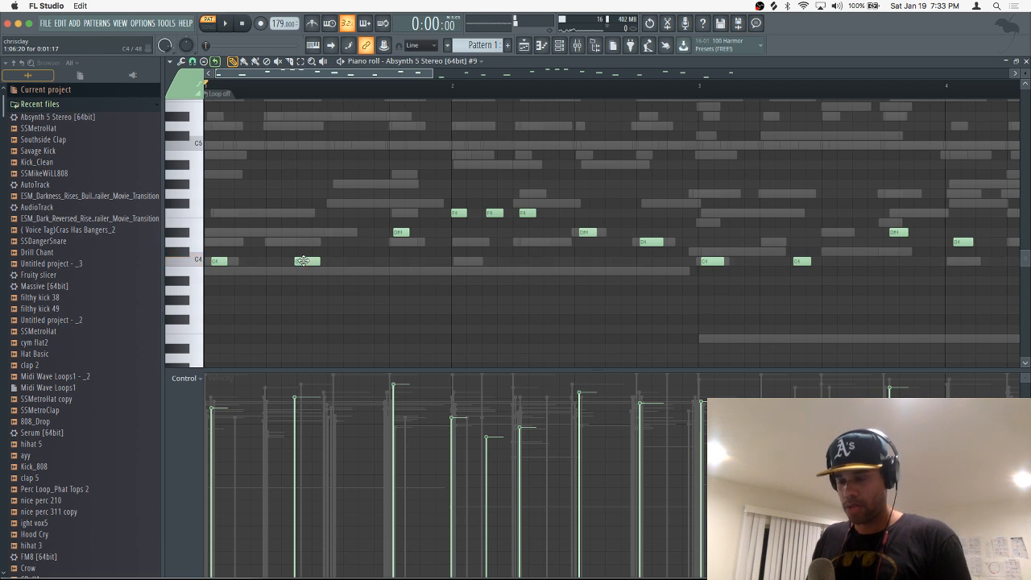
pyautogui.moveTo(306, 262); pyautogui.dragTo(310, 264)
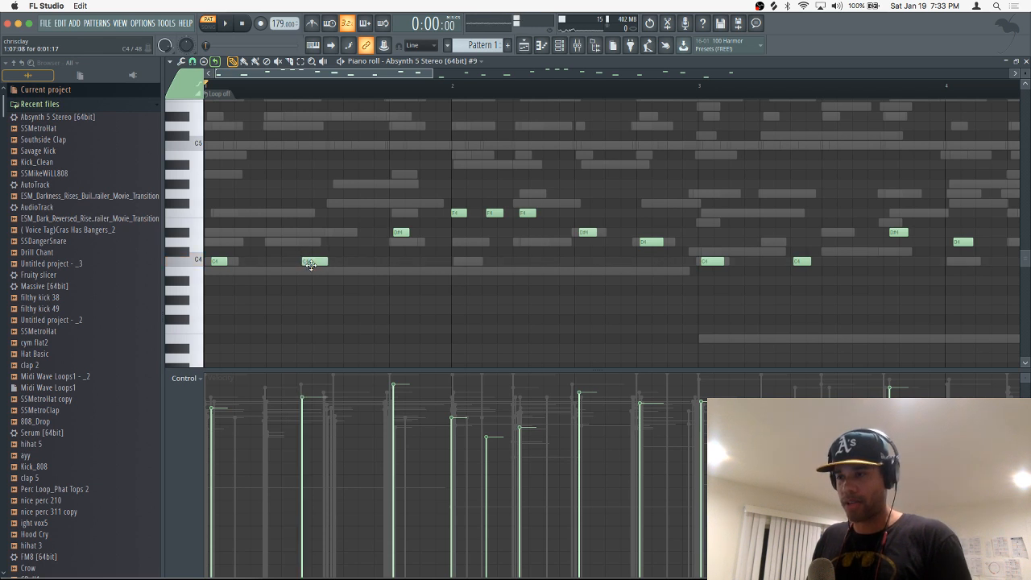
pyautogui.press('space')
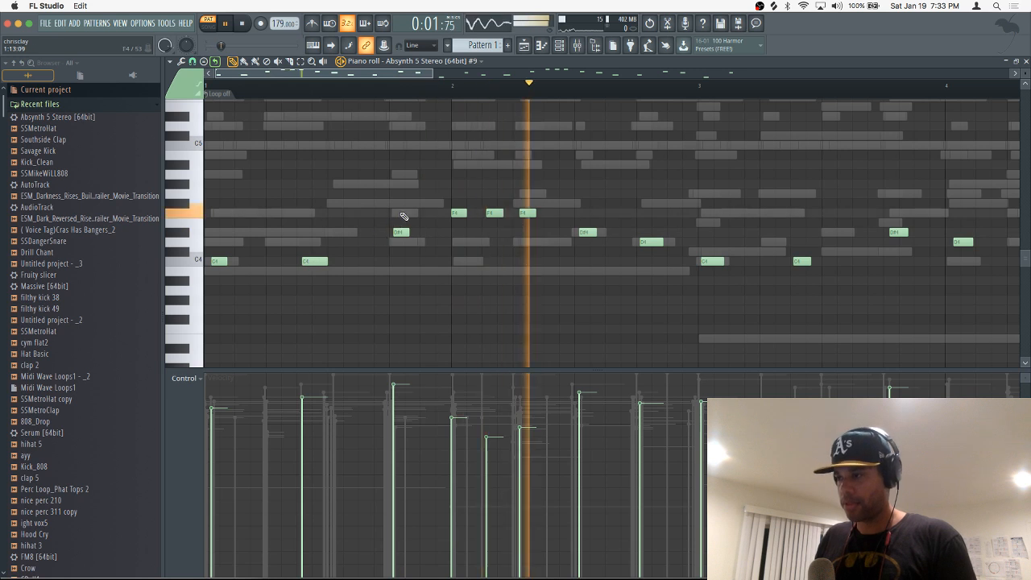
# Replay the Absynth #9 melody, transpose all its notes down one octave and play the pattern again.
pyautogui.press('space')
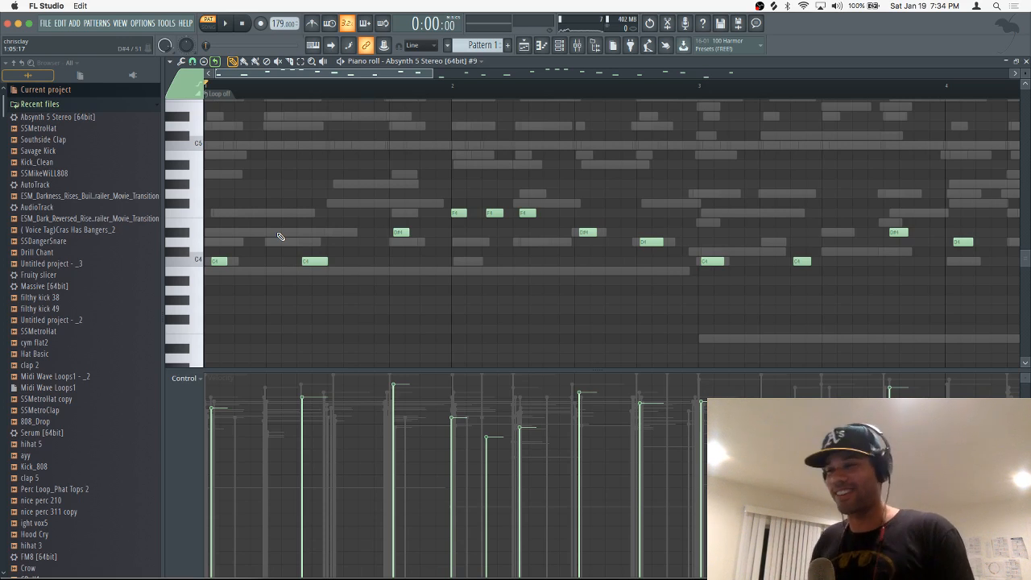
pyautogui.press('space')
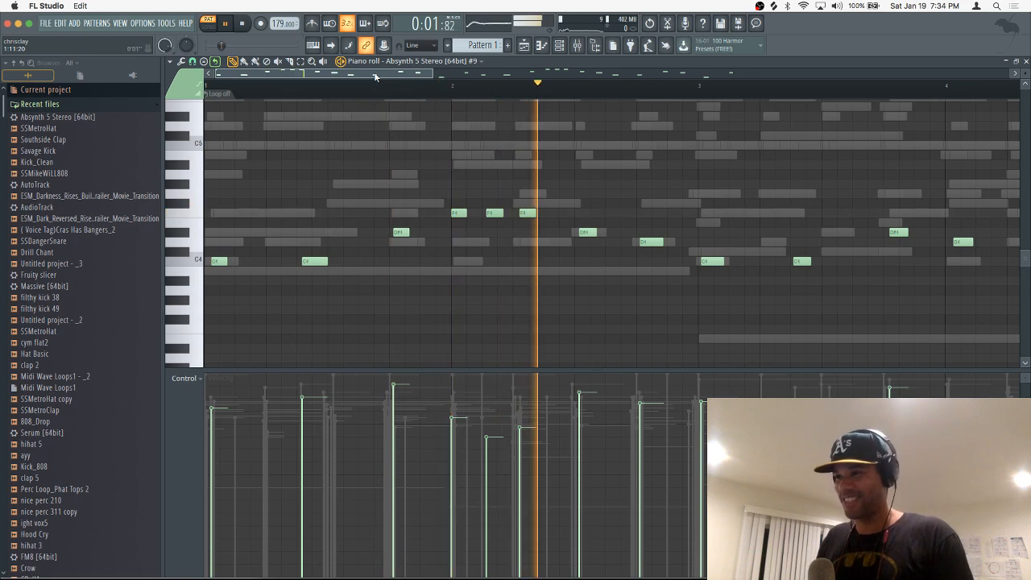
pyautogui.scroll(-3, 375, 77)
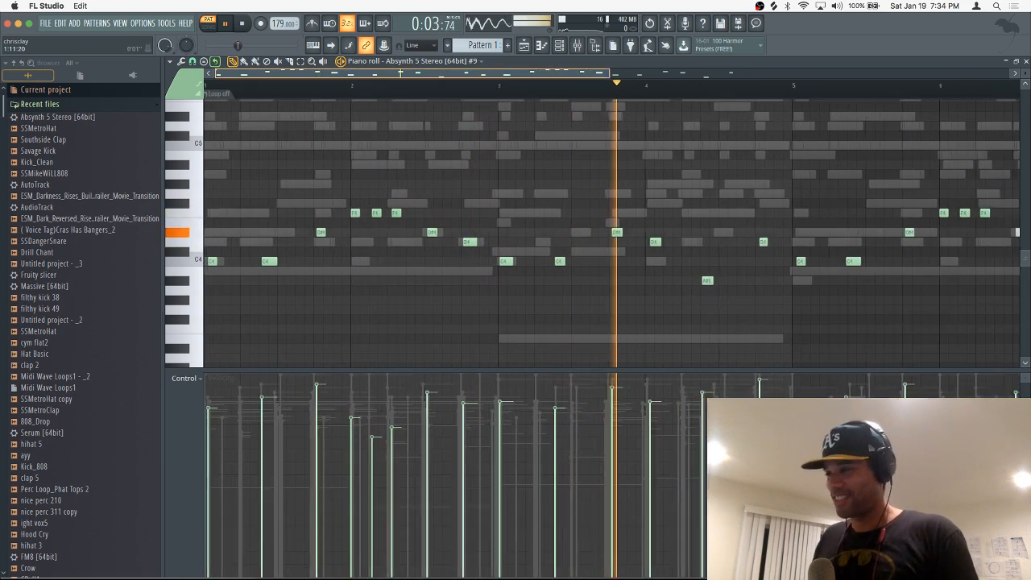
pyautogui.scroll(-2, 374, 75)
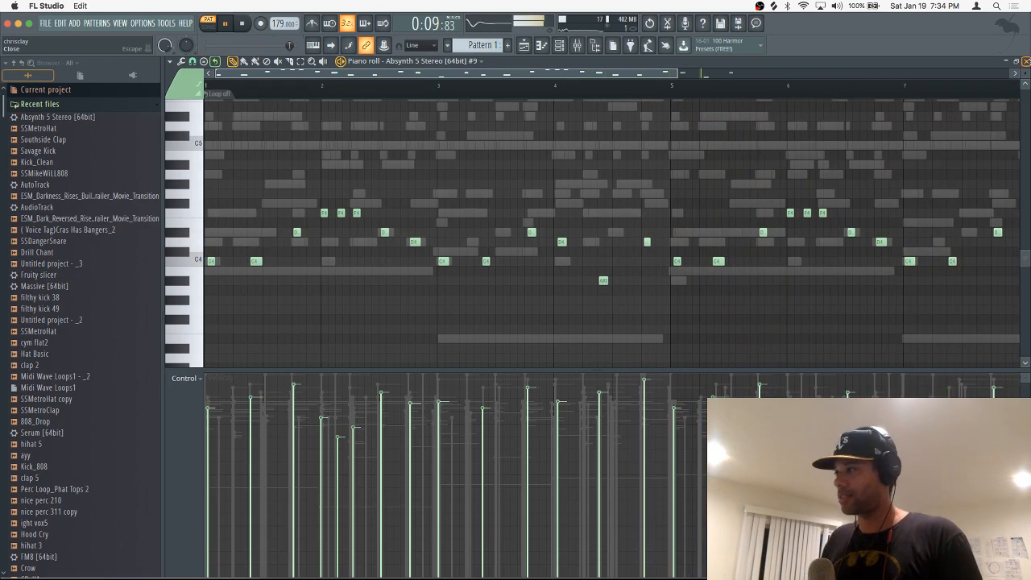
pyautogui.hotkey('ctrl', 'Down')
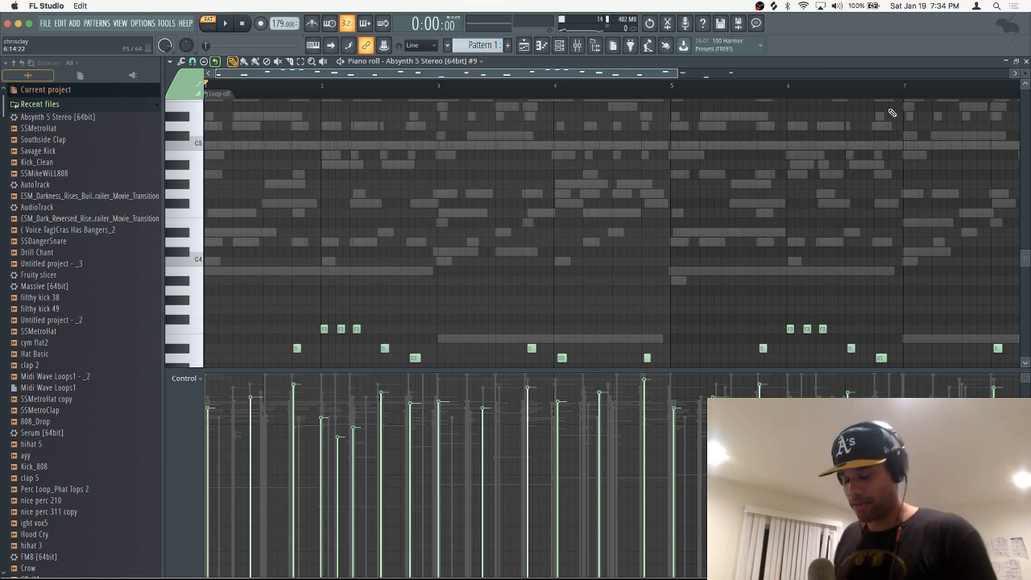
pyautogui.press('space')
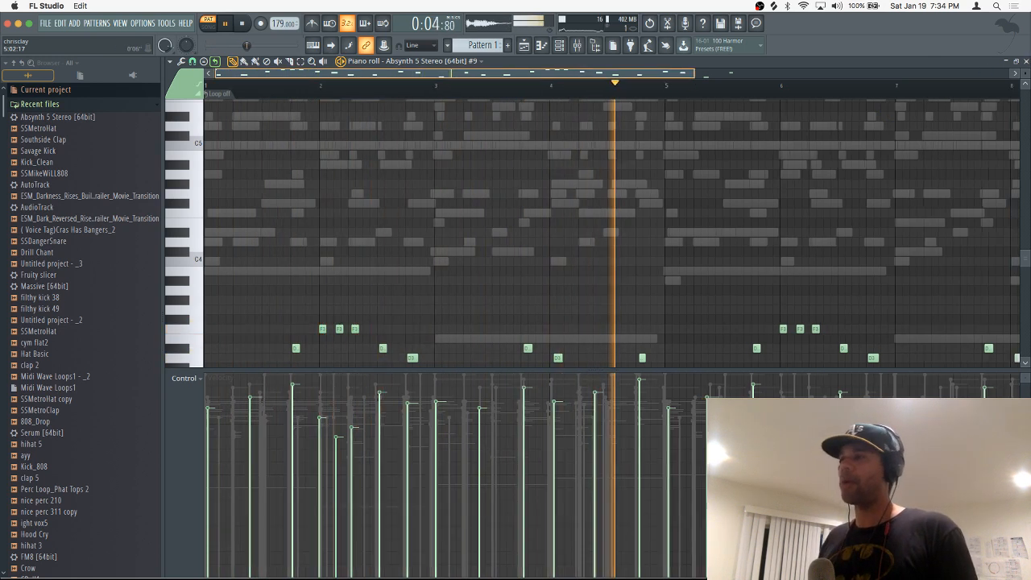
# Select all eight bars of Absynth #9 notes and place a copy one octave higher, starting slightly later.
pyautogui.scroll(-3, 577, 82)
pyautogui.scroll(-3, 575, 112)
pyautogui.press('space')
pyautogui.scroll(-3, 556, 121)
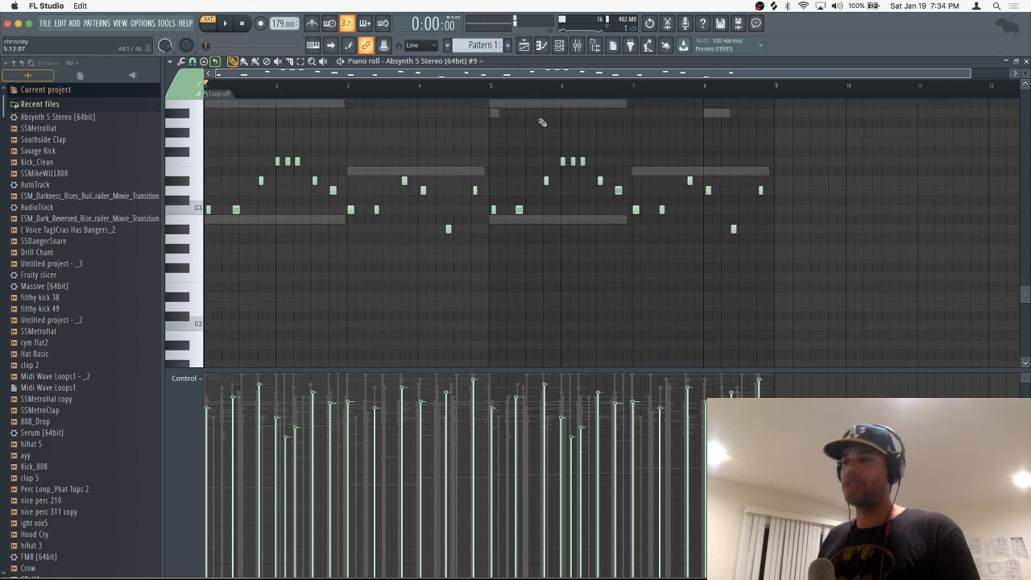
pyautogui.moveTo(829, 151); pyautogui.dragTo(168, 288)
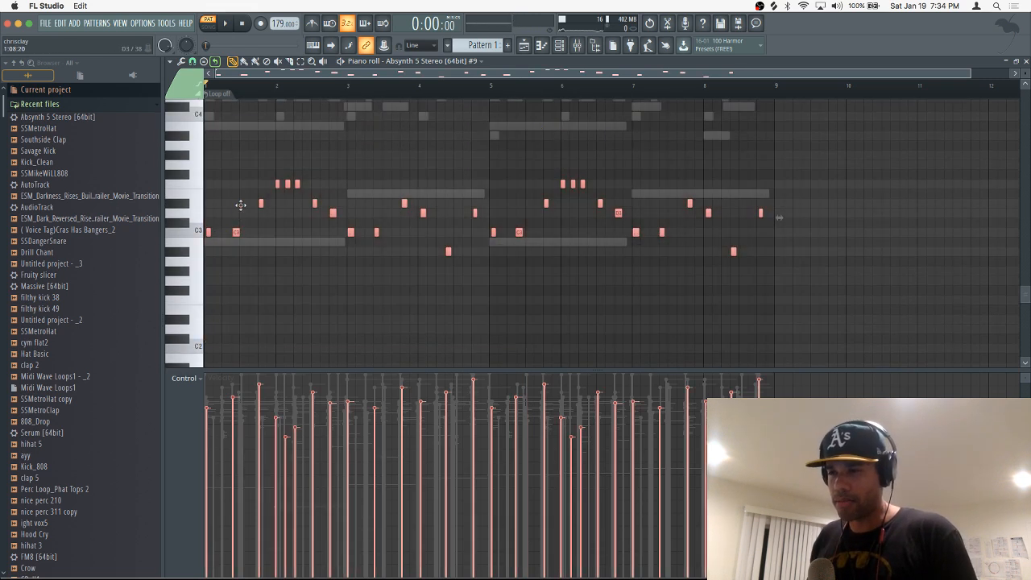
pyautogui.moveTo(240, 205); pyautogui.dragTo(239, 115)
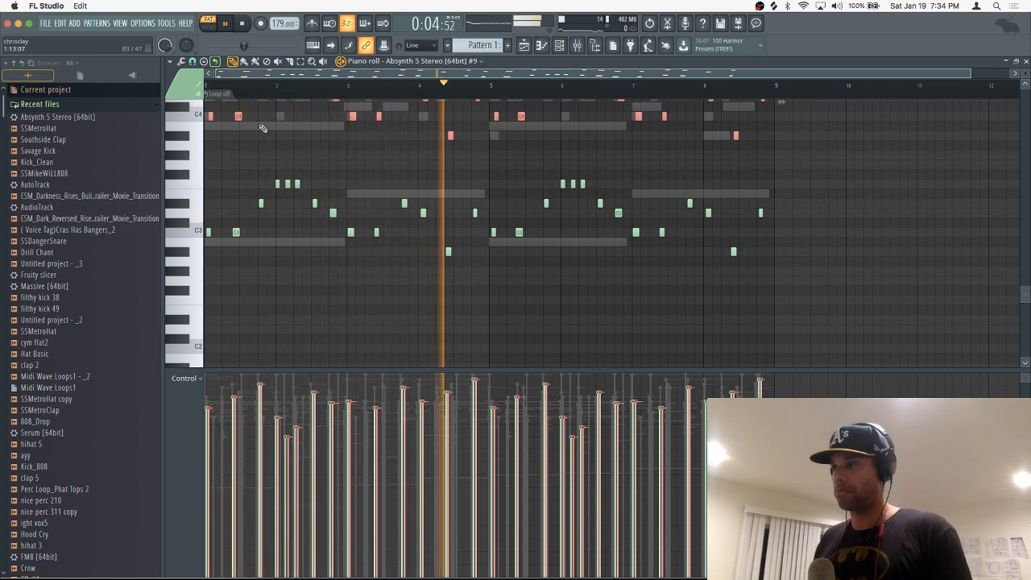
# Deselect the notes and thin out the upper-octave copy by deleting individual notes across bars 1 to 7 while listening.
pyautogui.scroll(4, 311, 136)
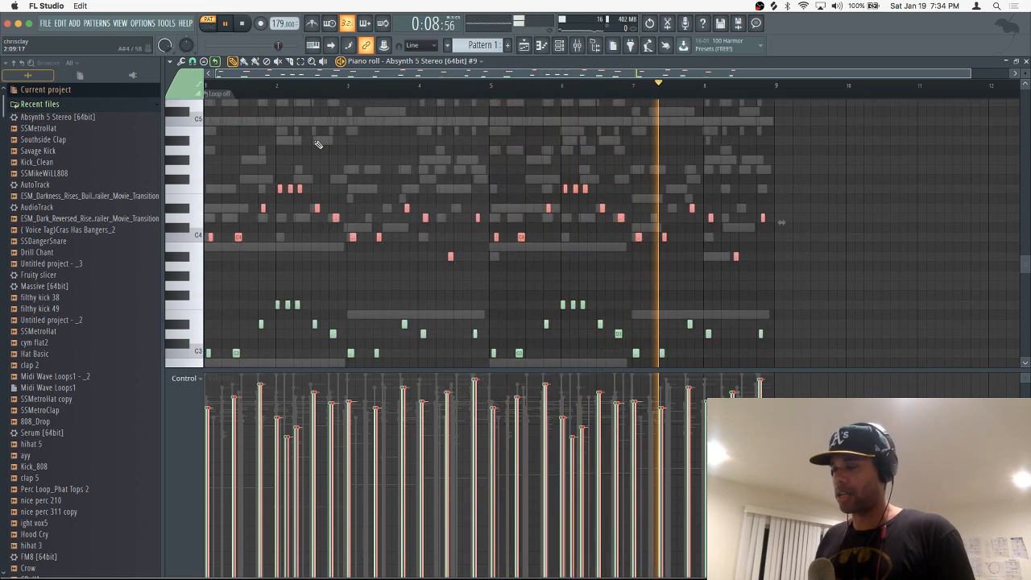
pyautogui.hotkey('ctrl', 'd')
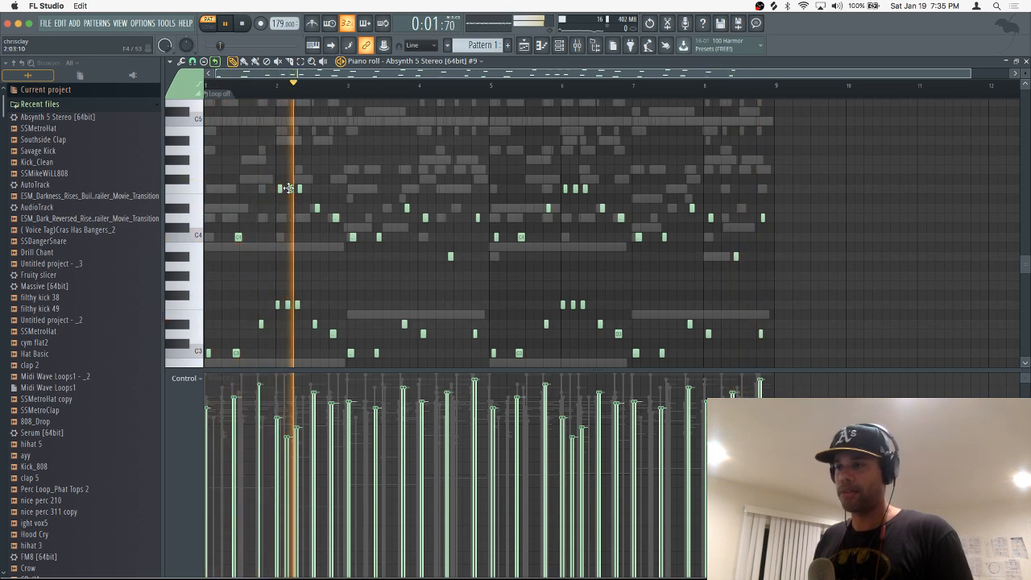
pyautogui.hotkey('ctrl', 's')
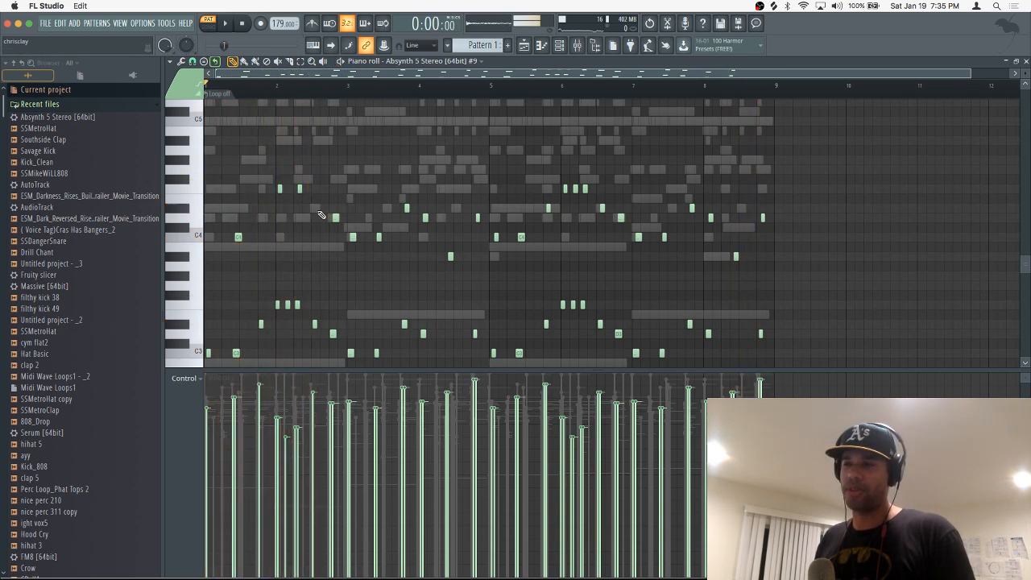
pyautogui.rightClick(354, 239)
pyautogui.press('space')
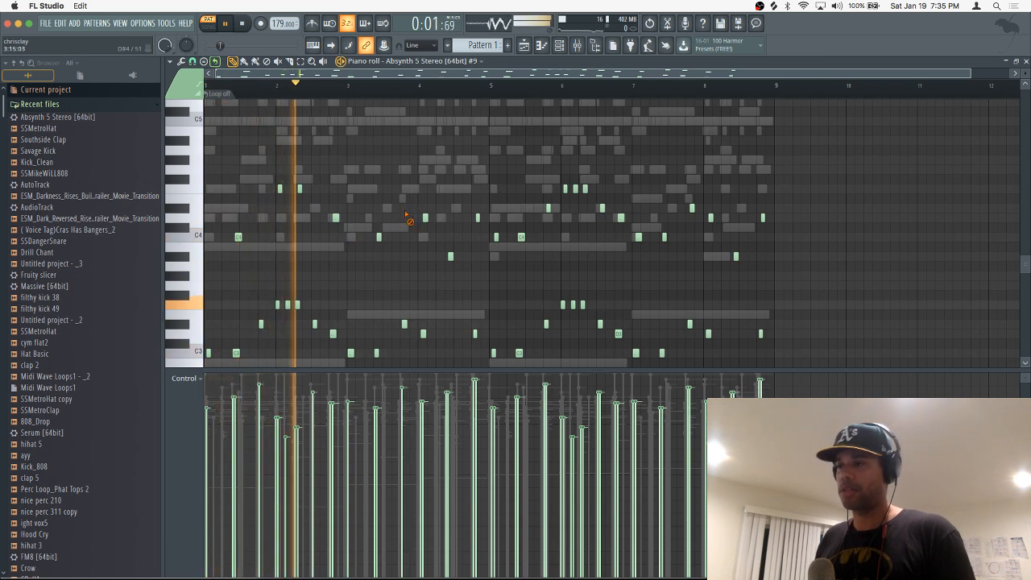
pyautogui.rightClick(496, 236)
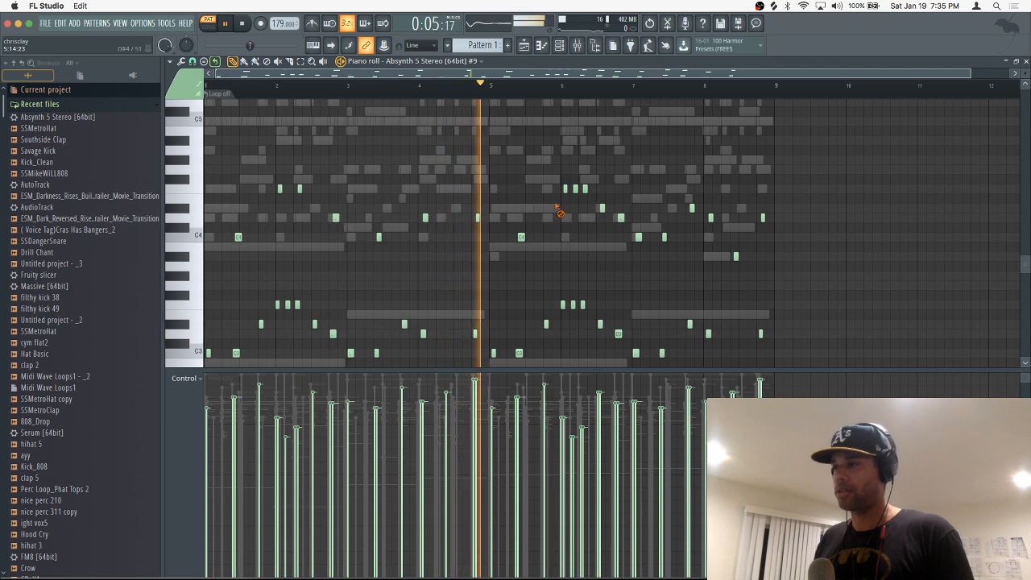
pyautogui.rightClick(574, 190)
pyautogui.rightClick(602, 208)
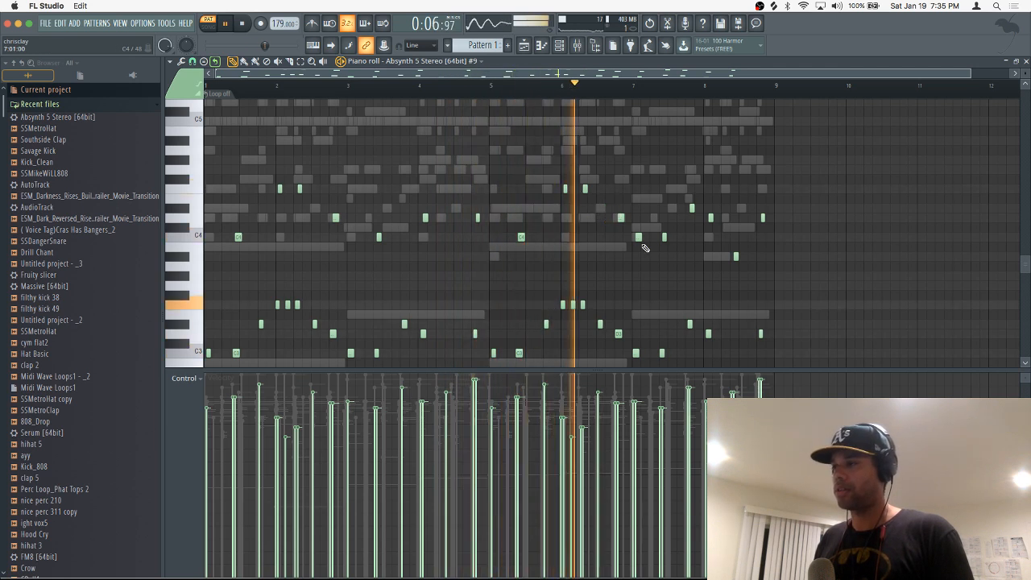
pyautogui.rightClick(664, 237)
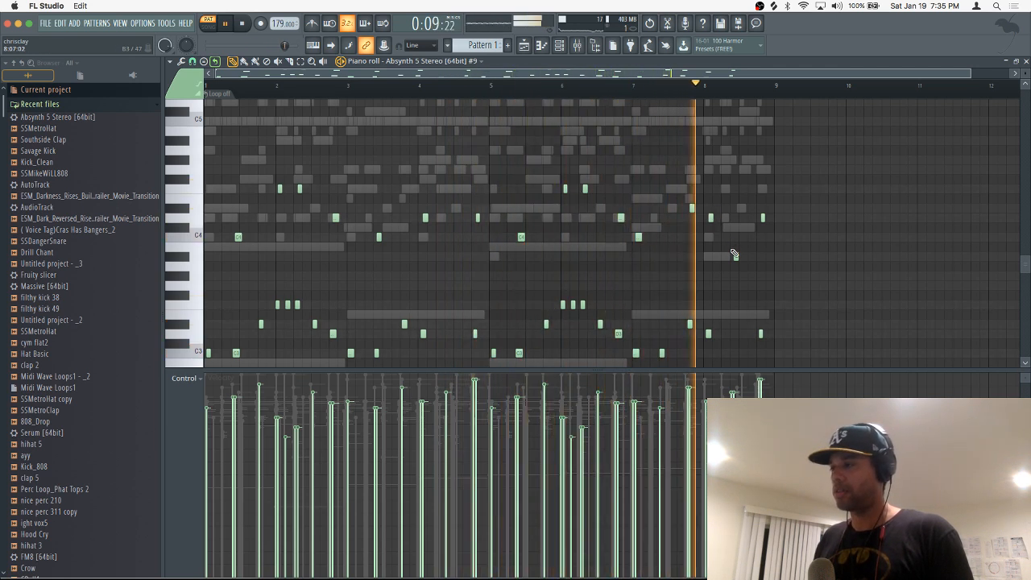
pyautogui.press('space')
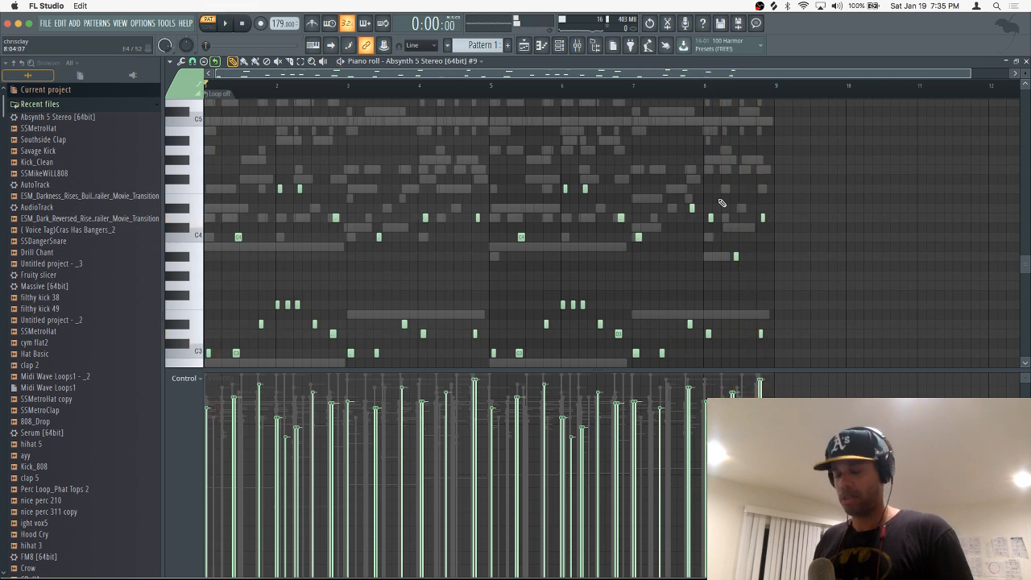
# Transpose all Absynth #9 notes down three semitones, replay the pattern and close the piano roll.
pyautogui.hotkey('shift', 'Down')
pyautogui.hotkey('shift', 'Down')
pyautogui.press('space')
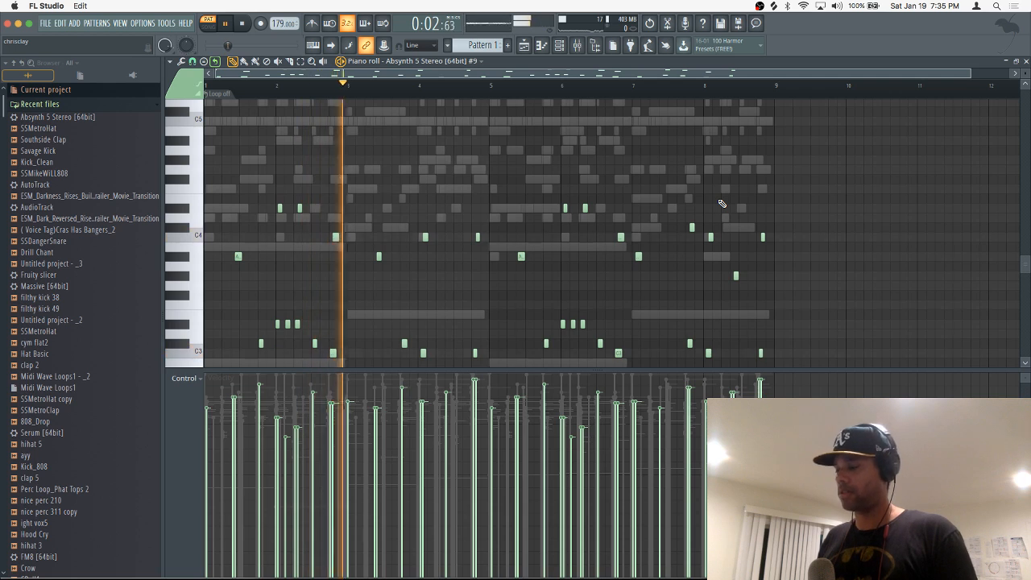
pyautogui.hotkey('shift', 'Down')
pyautogui.press('space')
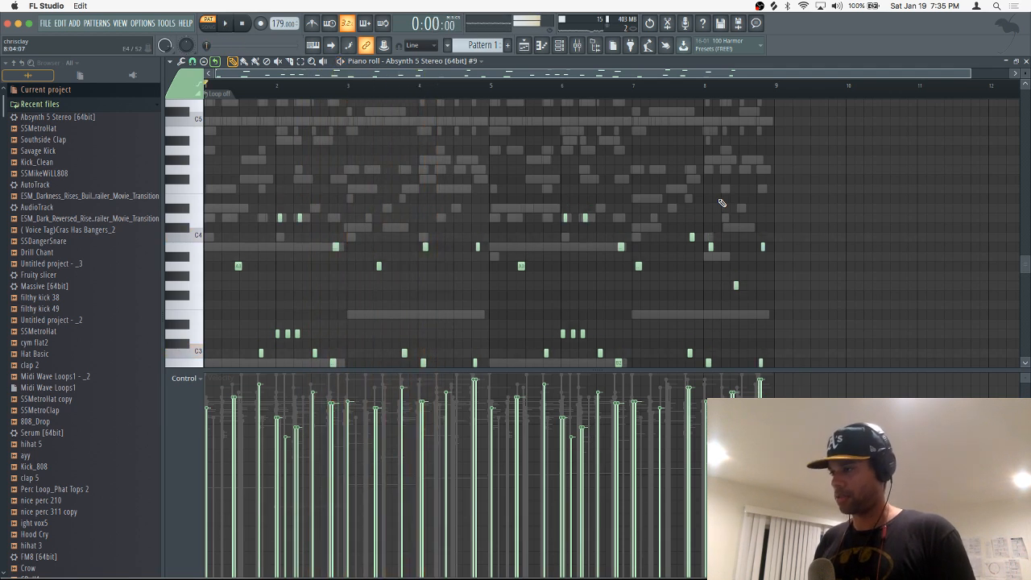
pyautogui.press('space')
pyautogui.press('Escape')
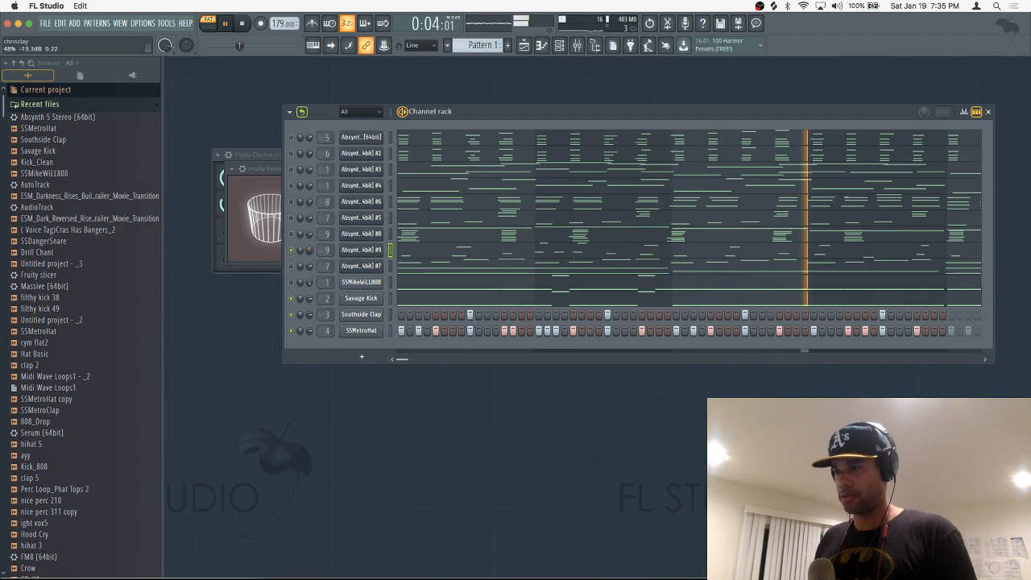
# Try a Fruity Phaser in effect slot 4 of mixer track 9 and remove it.
pyautogui.press('space')
pyautogui.press('space')
pyautogui.press('F9')
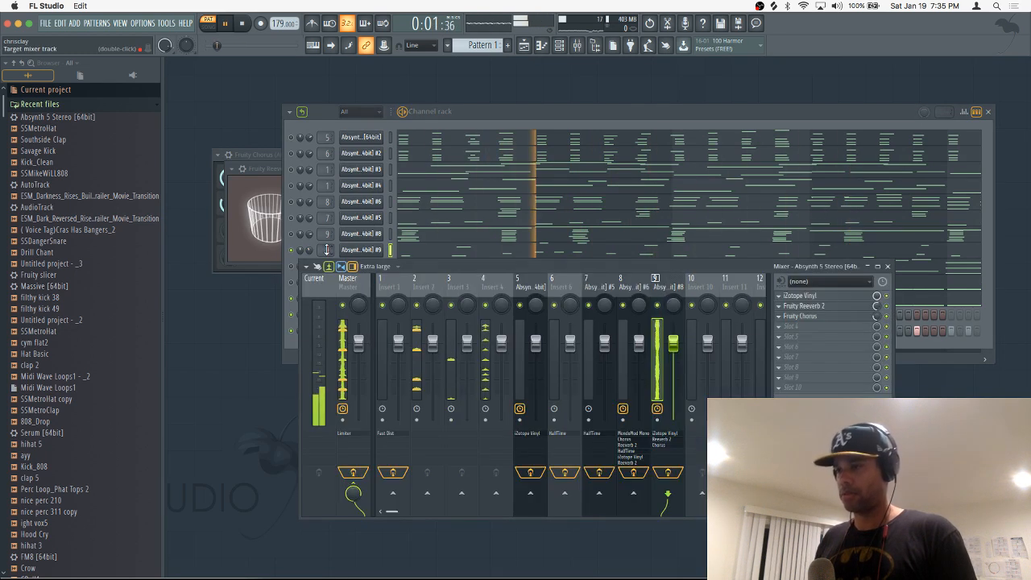
pyautogui.press('space')
pyautogui.click(789, 326)
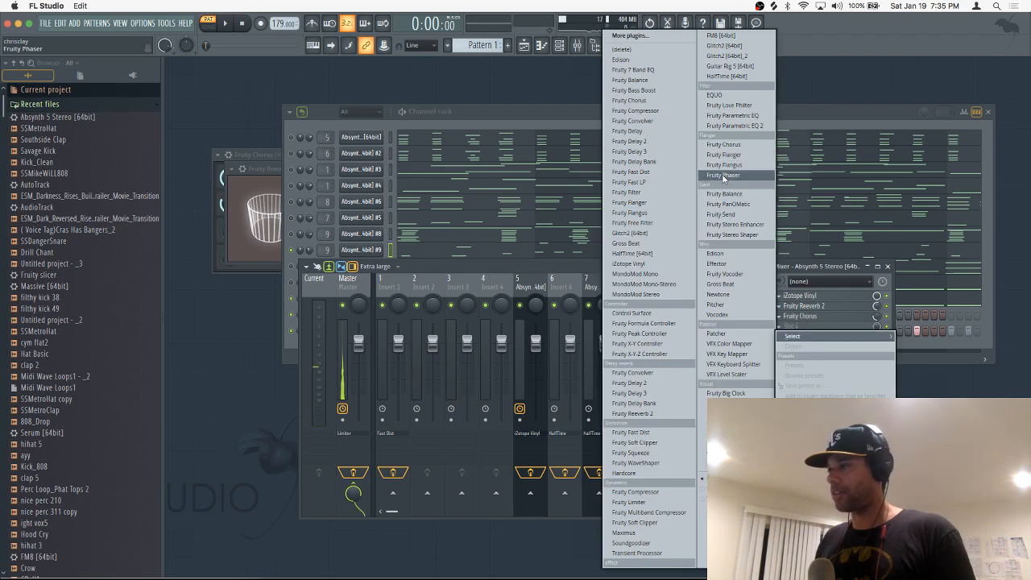
pyautogui.click(724, 176)
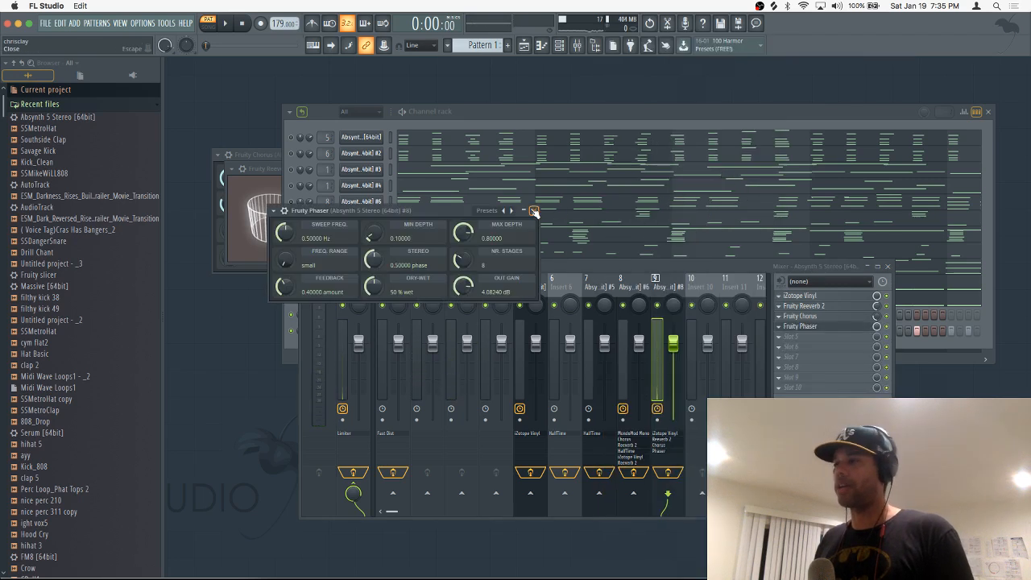
pyautogui.click(534, 210)
pyautogui.click(780, 328)
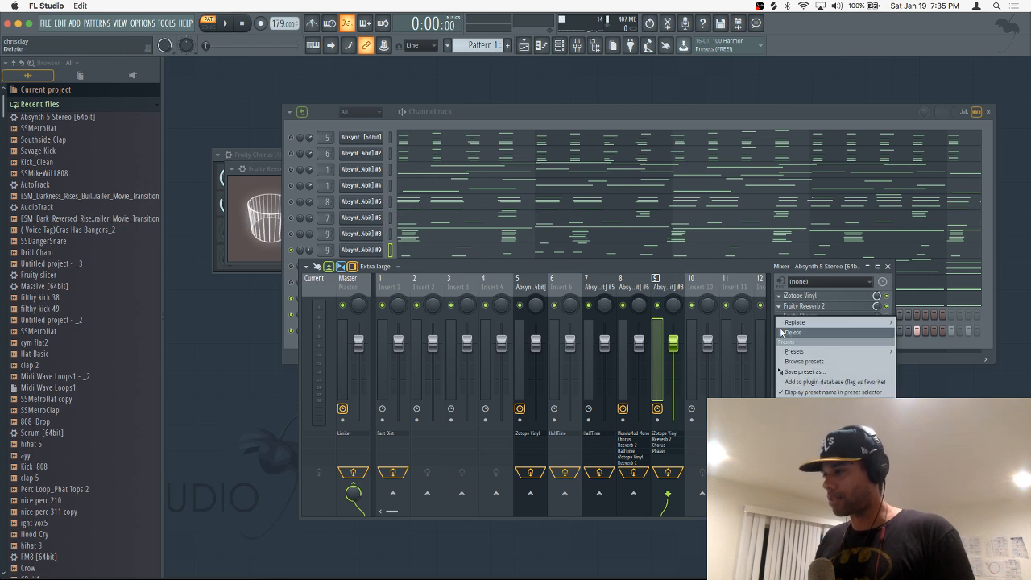
pyautogui.click(794, 333)
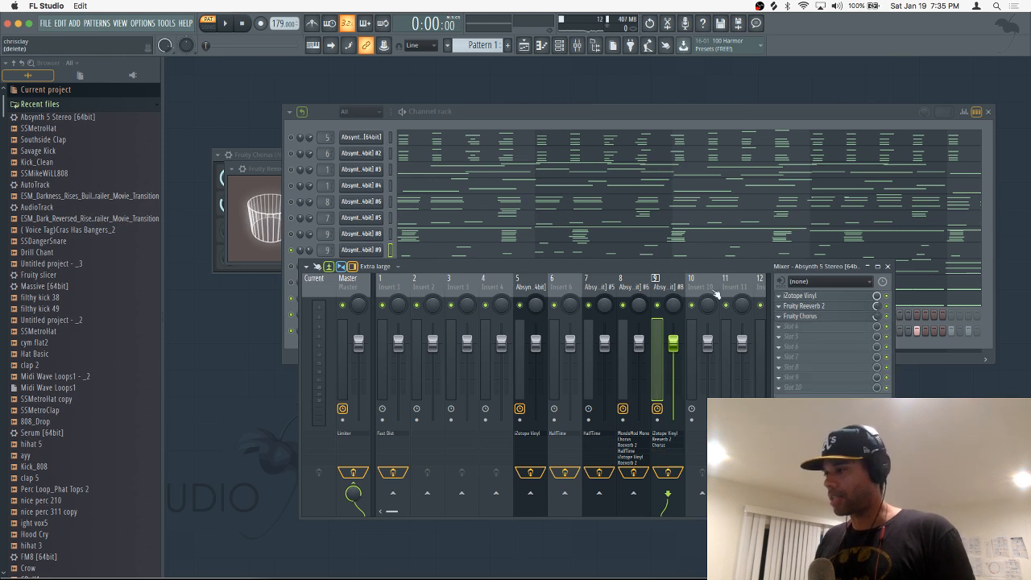
# Route the Absynth #9 channel to mixer track 10, start playback and show that track in the mixer.
pyautogui.click(505, 118)
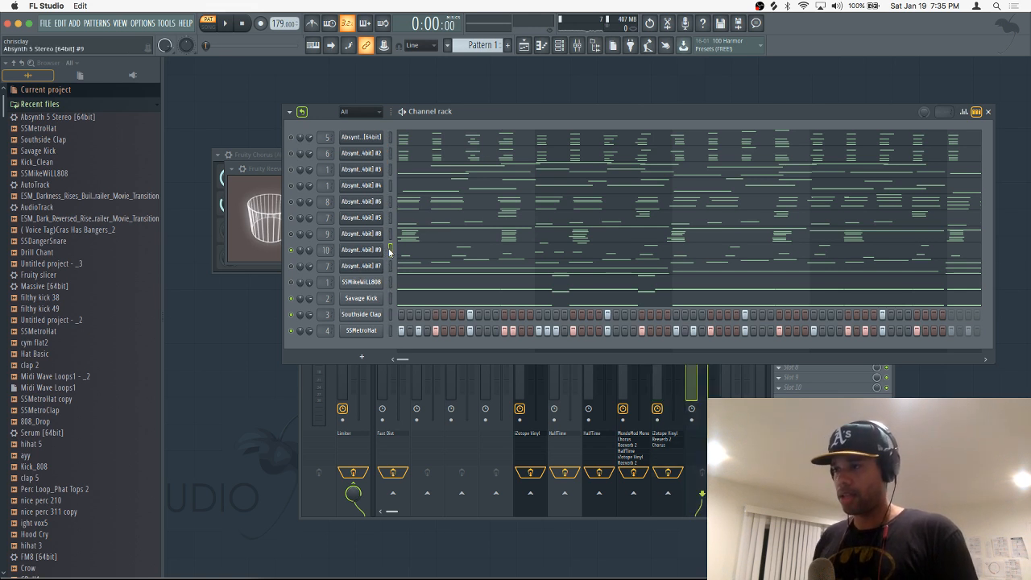
pyautogui.press('space')
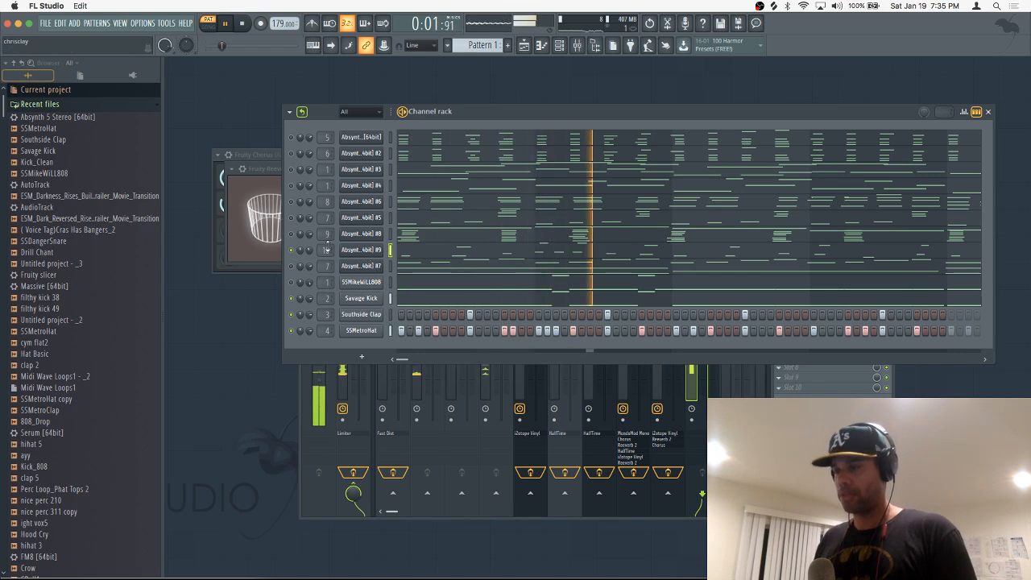
pyautogui.doubleClick(326, 249)
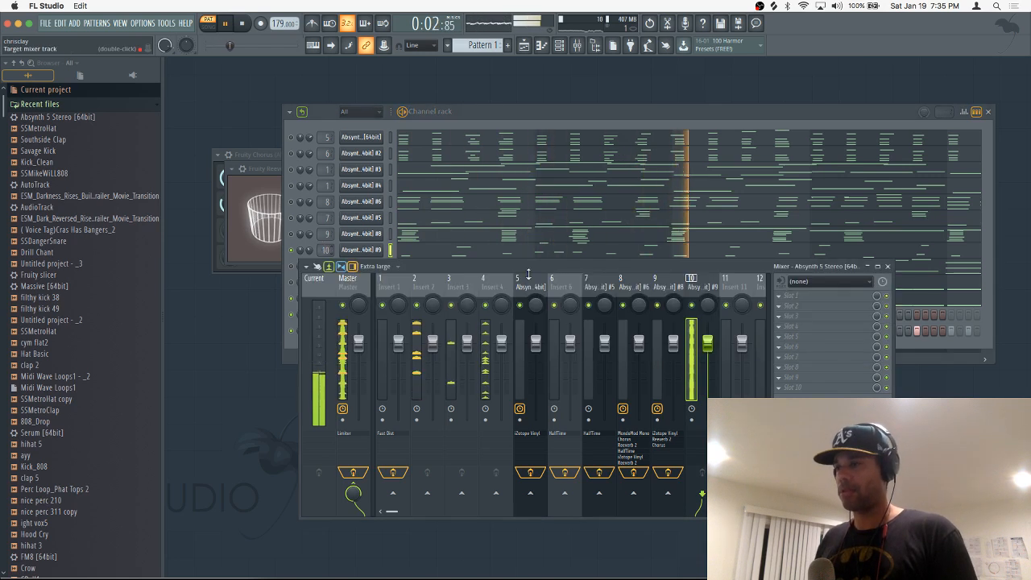
# Load Fruity Chorus in effect slot 1 of mixer track 10 and lower its mix level.
pyautogui.click(780, 298)
pyautogui.click(744, 151)
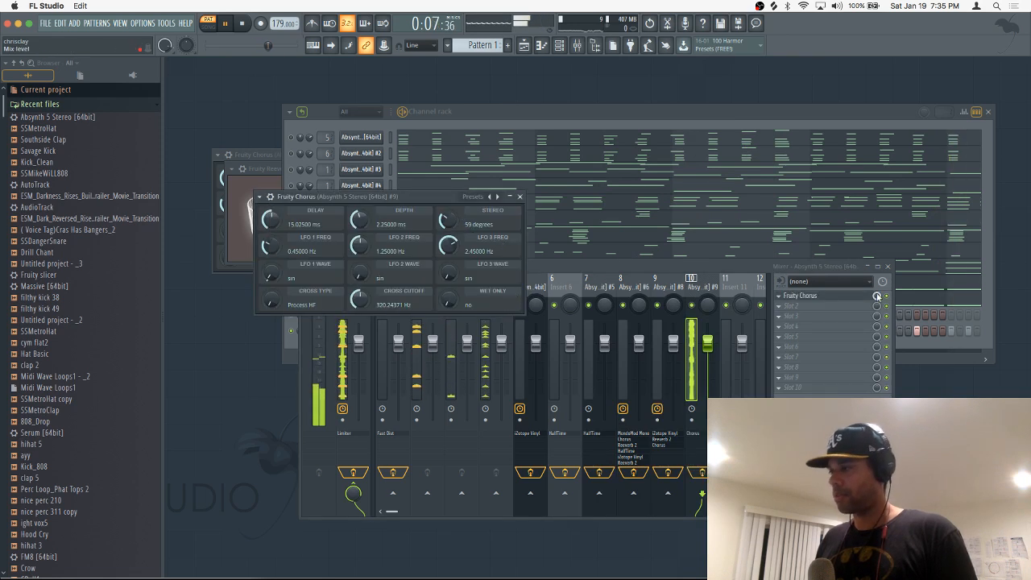
pyautogui.click(877, 297)
# Load iZotope Vinyl in slot 2 of mixer track 10, set its warp depth to about 24% and close it.
pyautogui.click(783, 308)
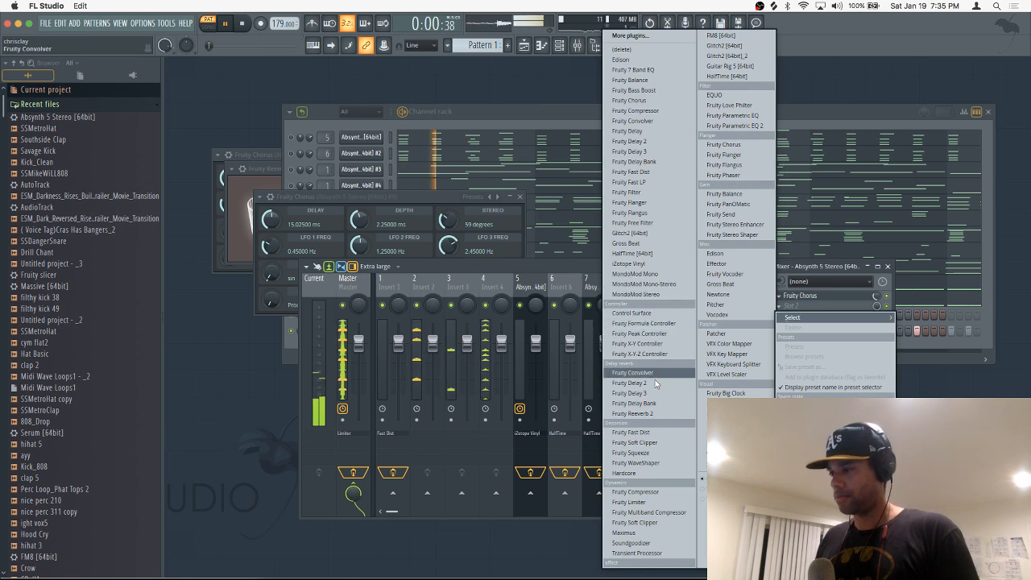
pyautogui.click(645, 263)
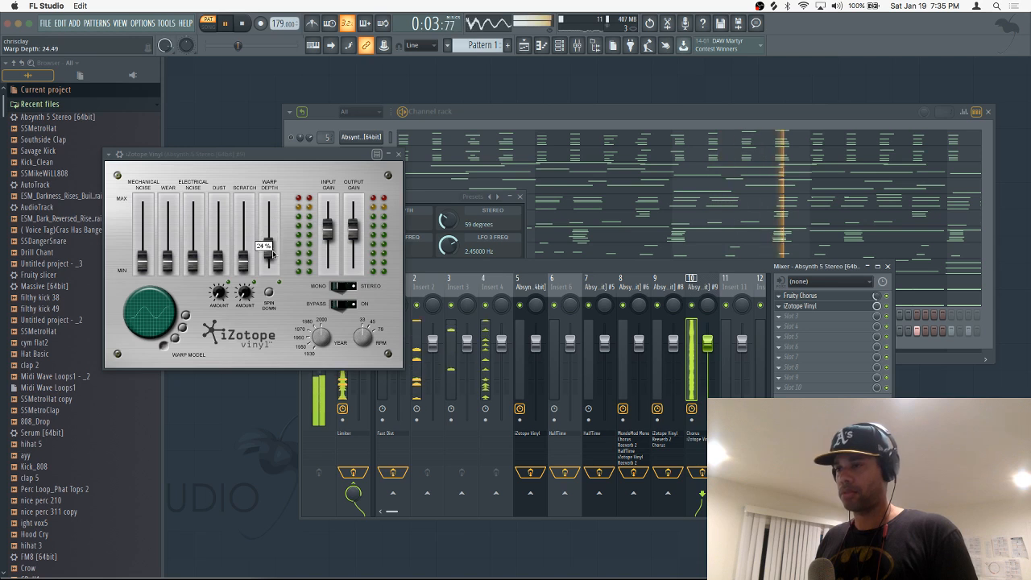
pyautogui.click(399, 153)
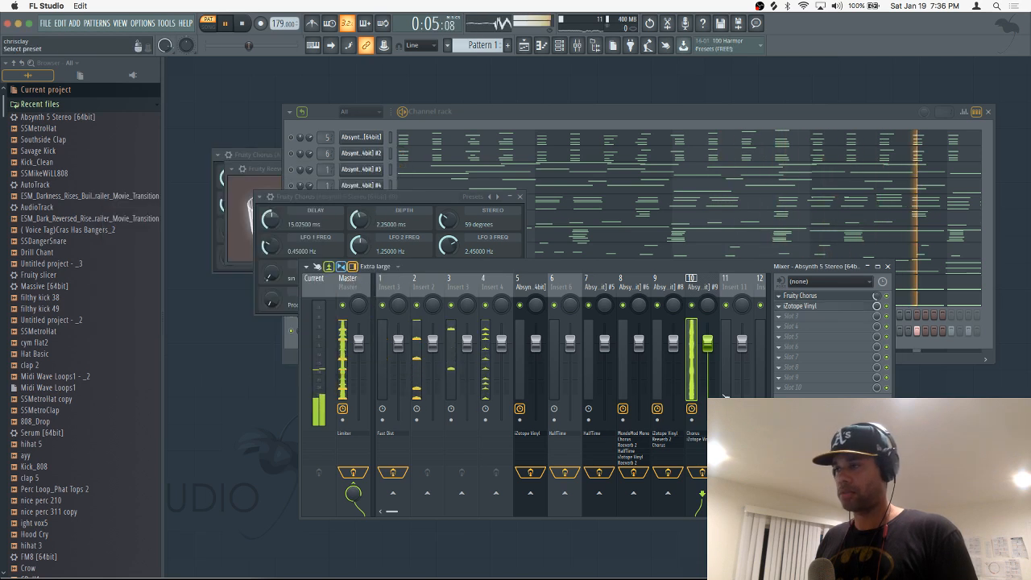
# Add a second Fruity Chorus in slot 3 and Fruity Reeverb 2 in slot 4 of mixer track 10.
pyautogui.click(783, 325)
pyautogui.moveTo(789, 327)
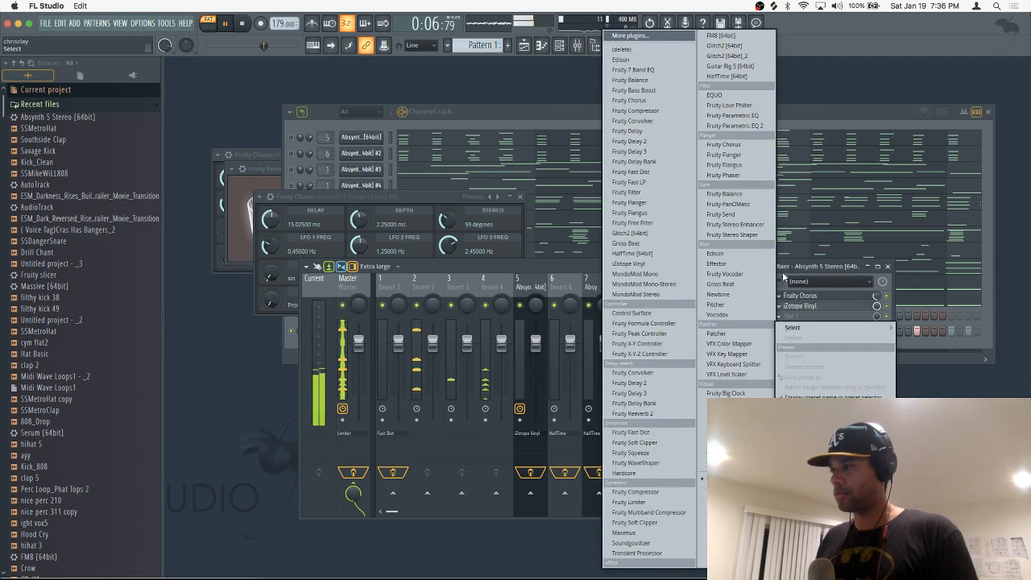
pyautogui.click(723, 145)
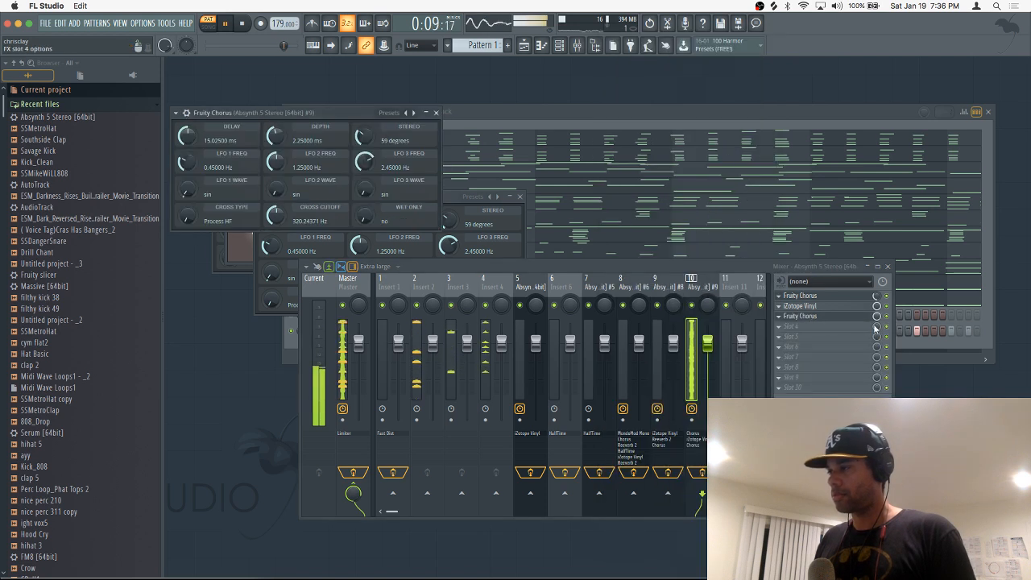
pyautogui.click(784, 333)
pyautogui.click(653, 415)
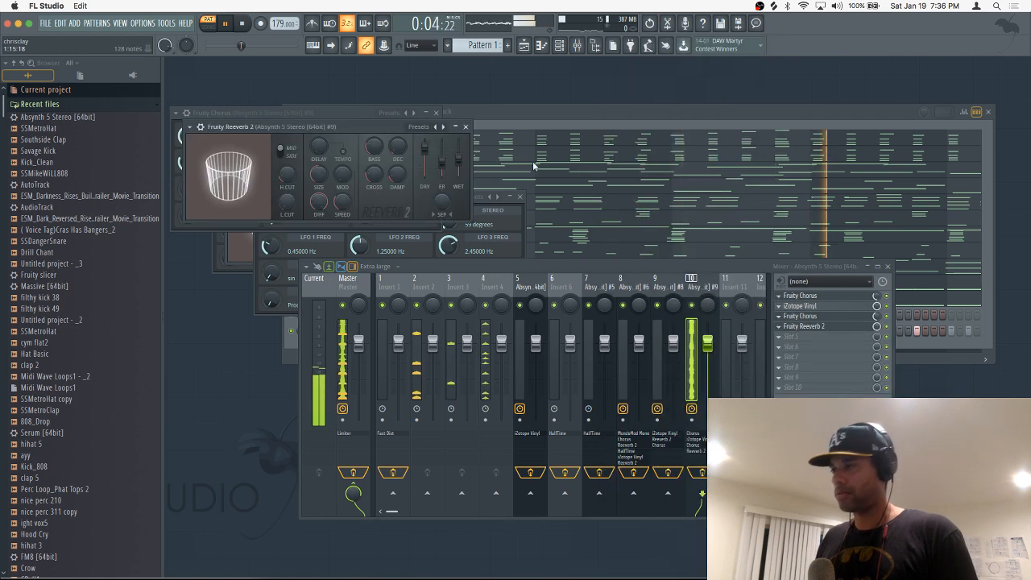
# Lower the mix level of Fruity Reeverb 2 in slot 4 of mixer track 10 to about 59%.
pyautogui.click(876, 326)
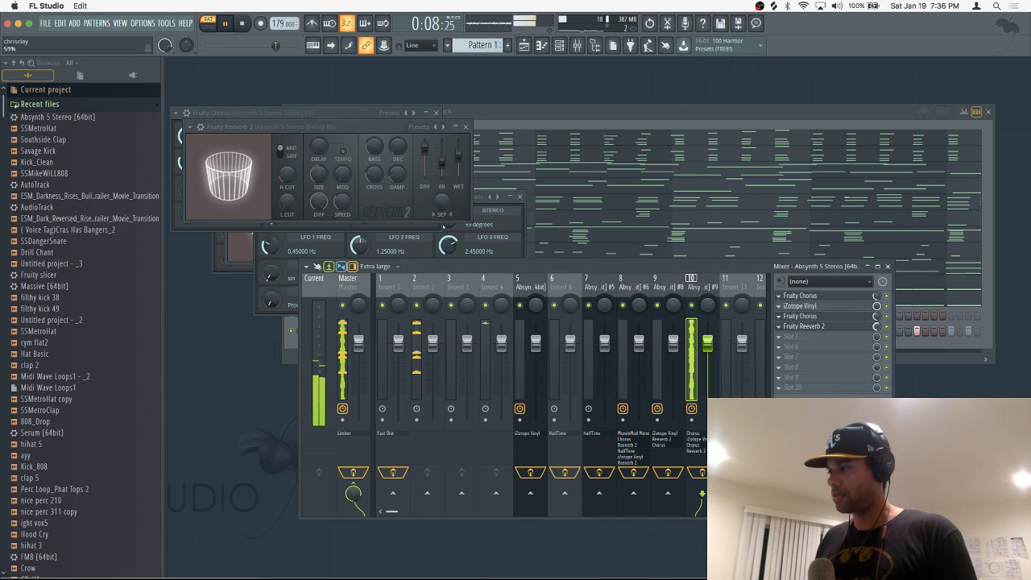
# Try HalfTime in slot 5 of mixer track 10 with its mix at about 44%, and close the plugin window.
pyautogui.click(786, 337)
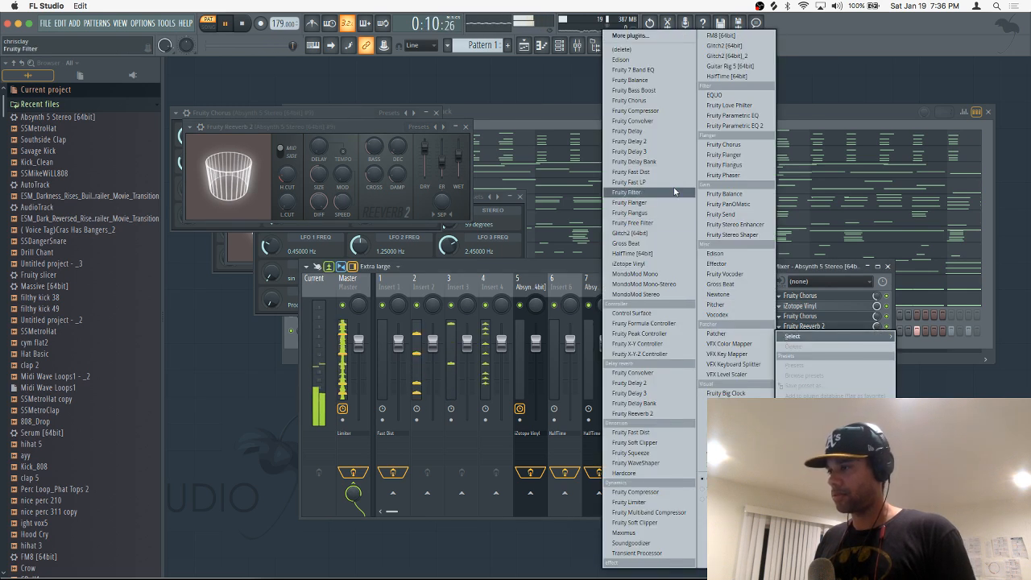
pyautogui.click(723, 77)
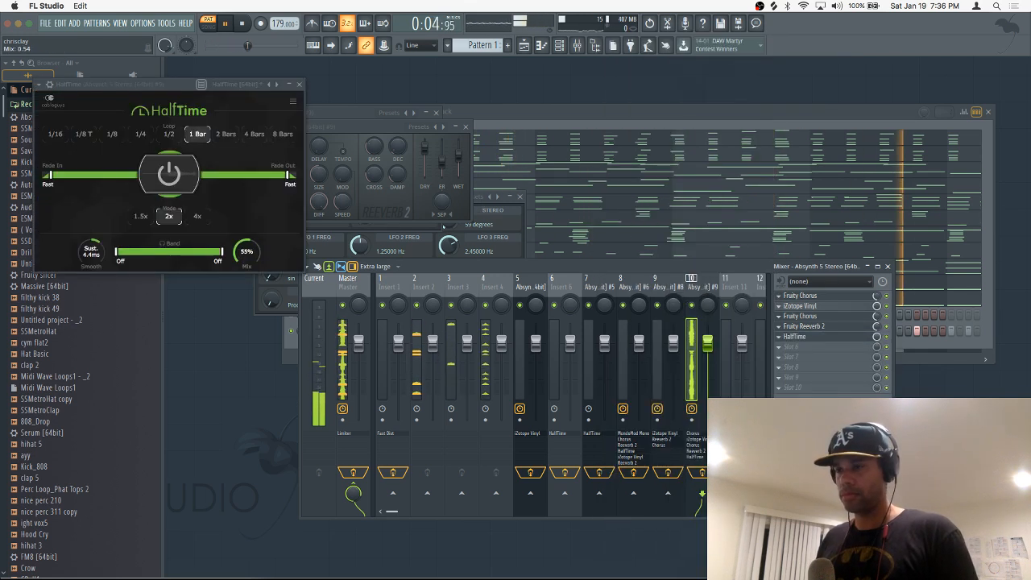
pyautogui.moveTo(248, 243); pyautogui.dragTo(248, 256)
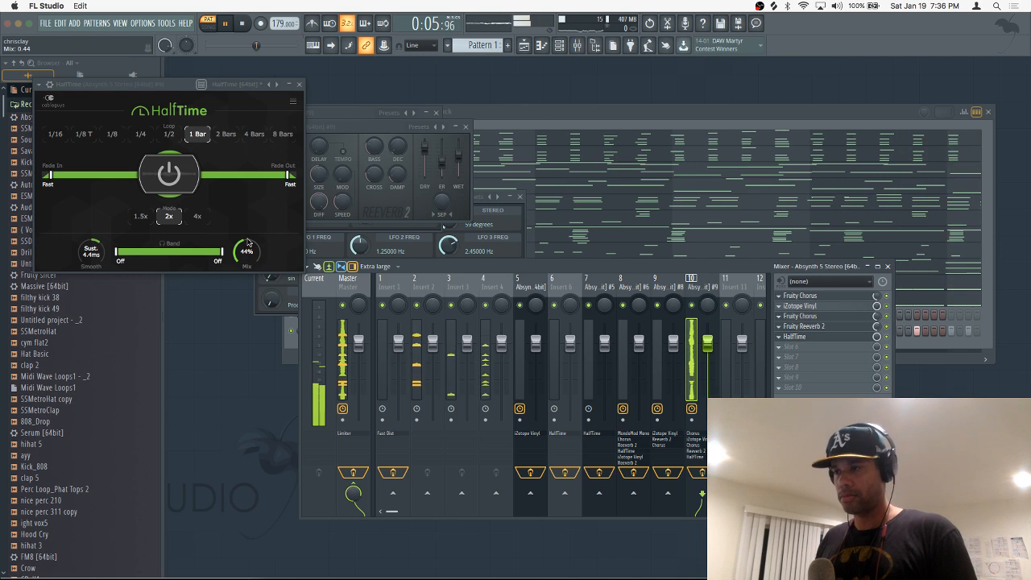
pyautogui.click(299, 84)
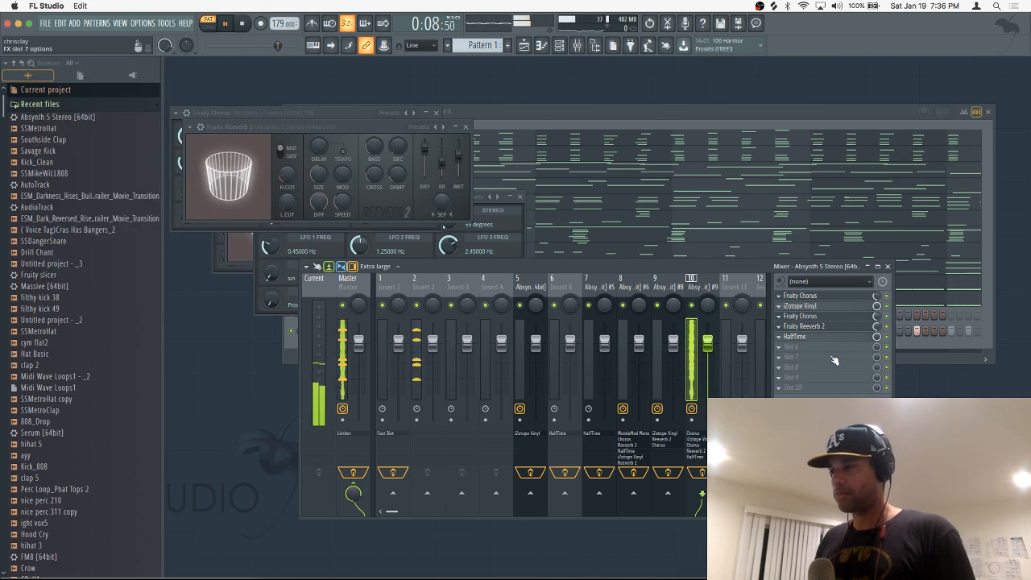
# Stop playback and delete HalfTime from slot 5 of mixer track 10.
pyautogui.press('space')
pyautogui.click(792, 338)
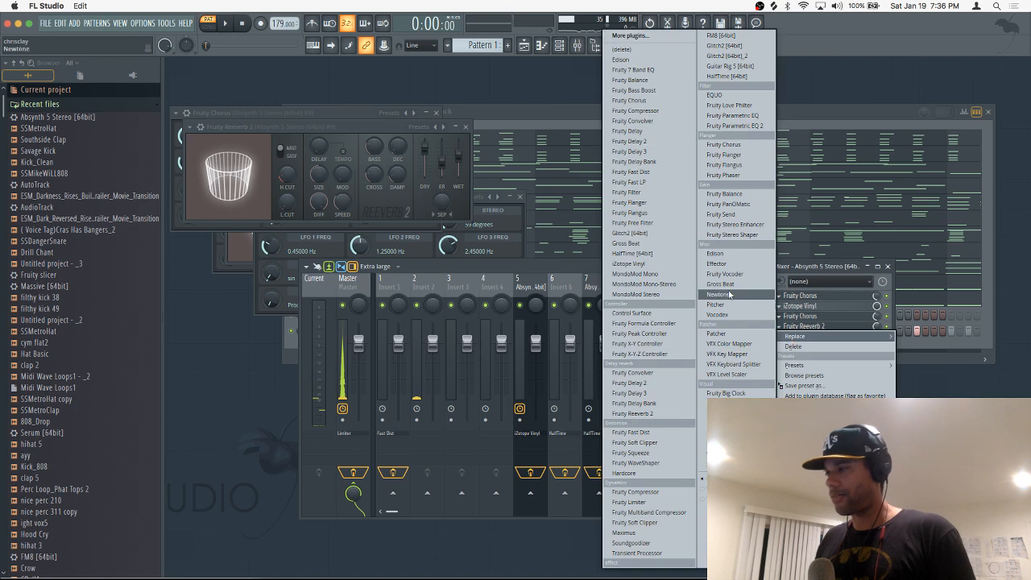
pyautogui.click(811, 347)
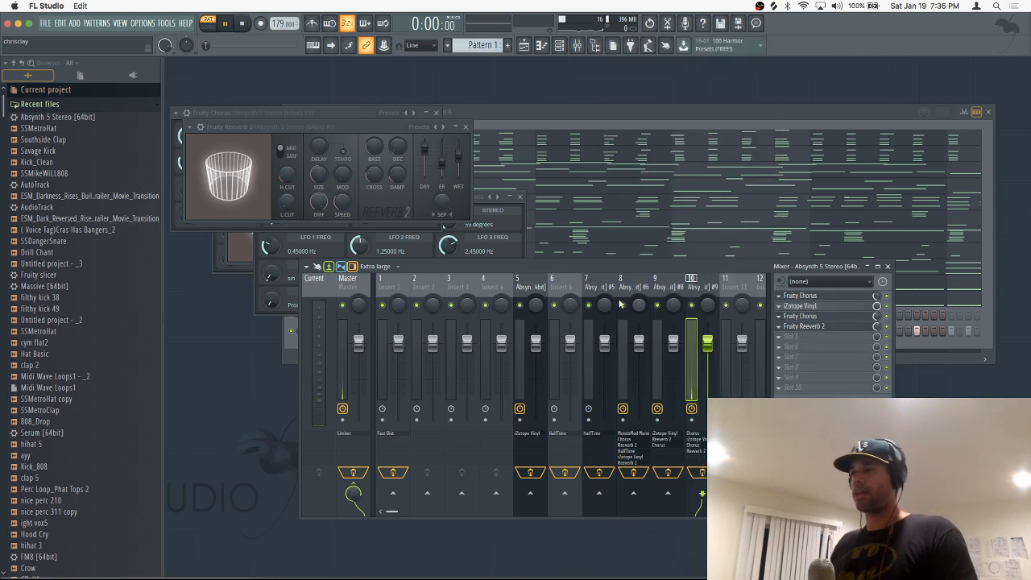
# Play the beat briefly, close the Fruity Reeverb 2 window and bring the channel rack to the front.
pyautogui.press('space')
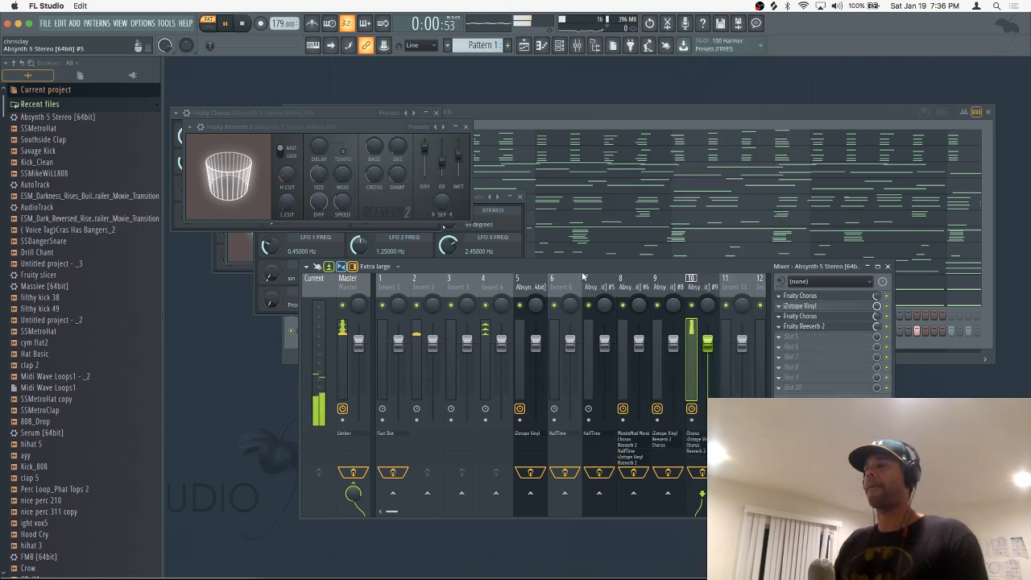
pyautogui.click(465, 126)
pyautogui.press('space')
pyautogui.click(807, 115)
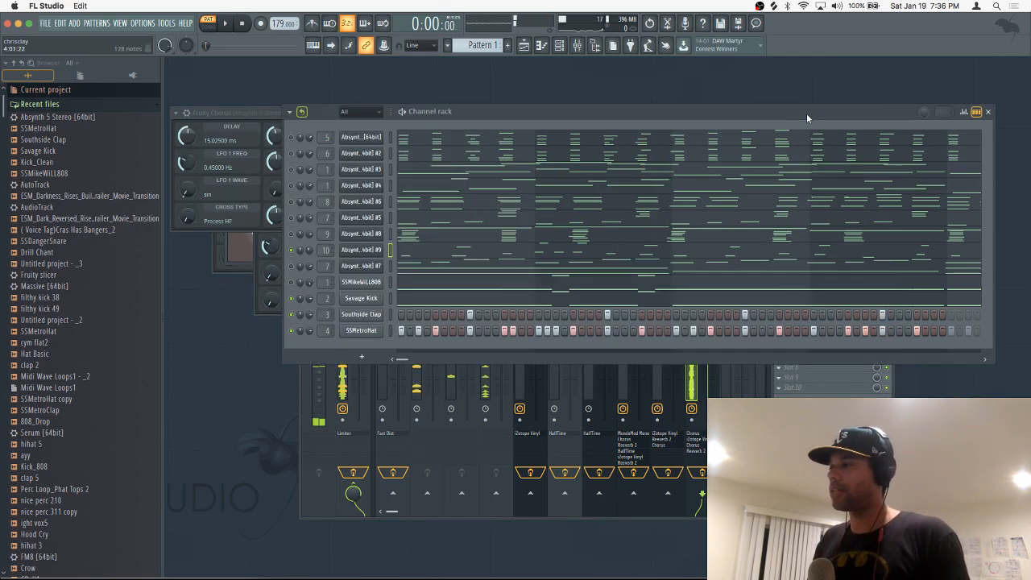
# Clone the Absynth #8 channel and route the clone to mixer track 11.
pyautogui.rightClick(352, 235)
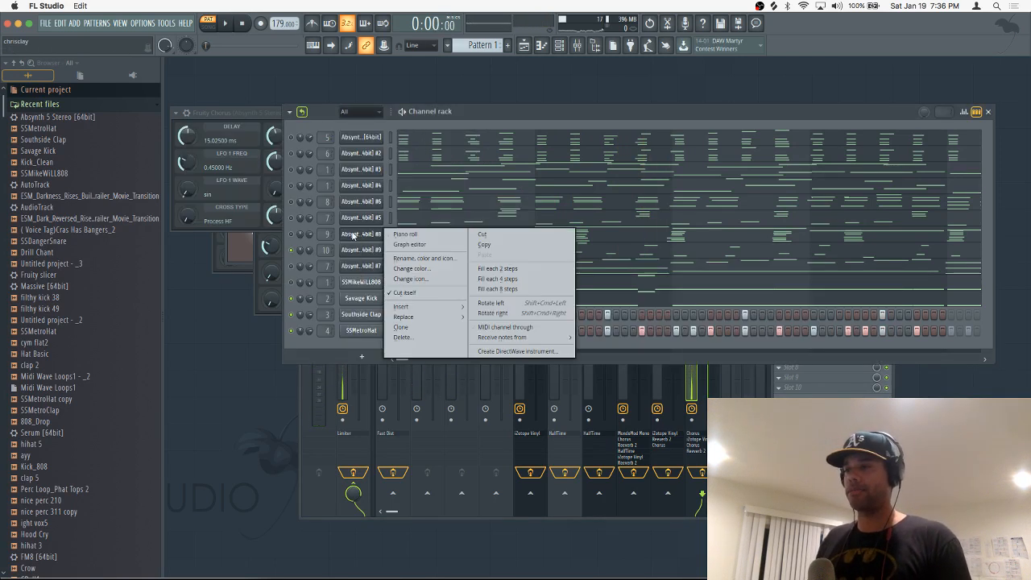
pyautogui.click(415, 327)
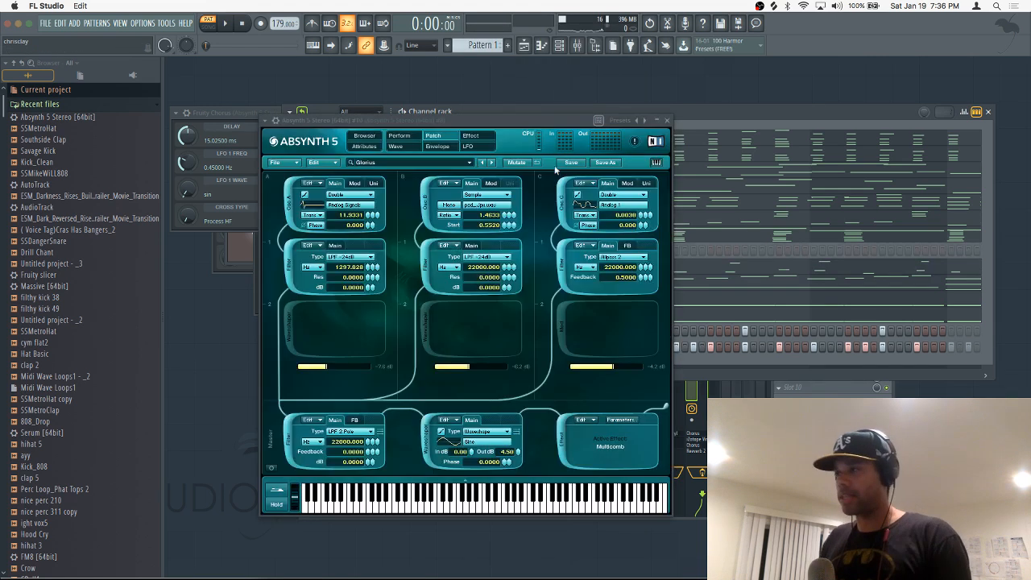
pyautogui.click(667, 120)
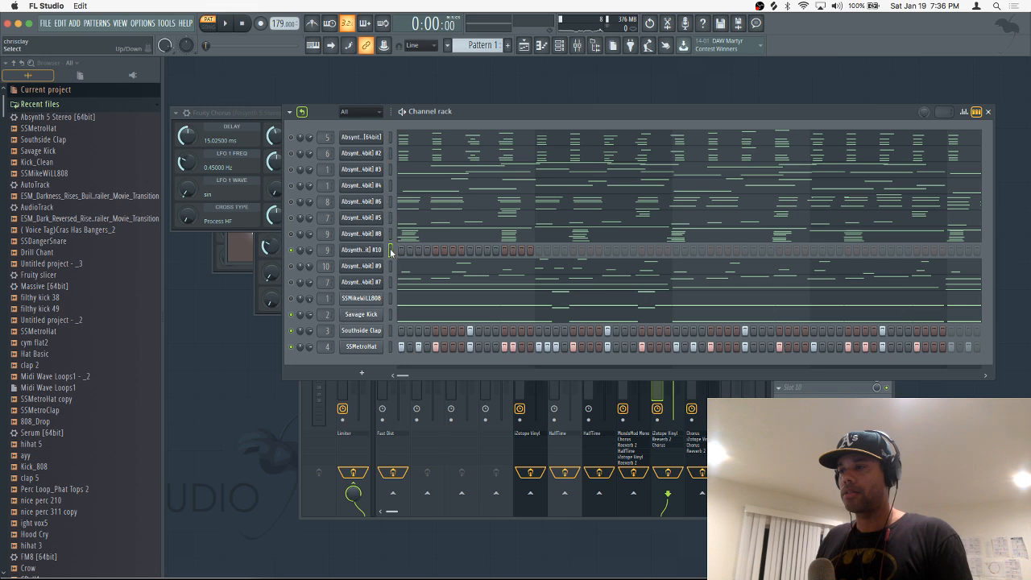
pyautogui.press('super+l')
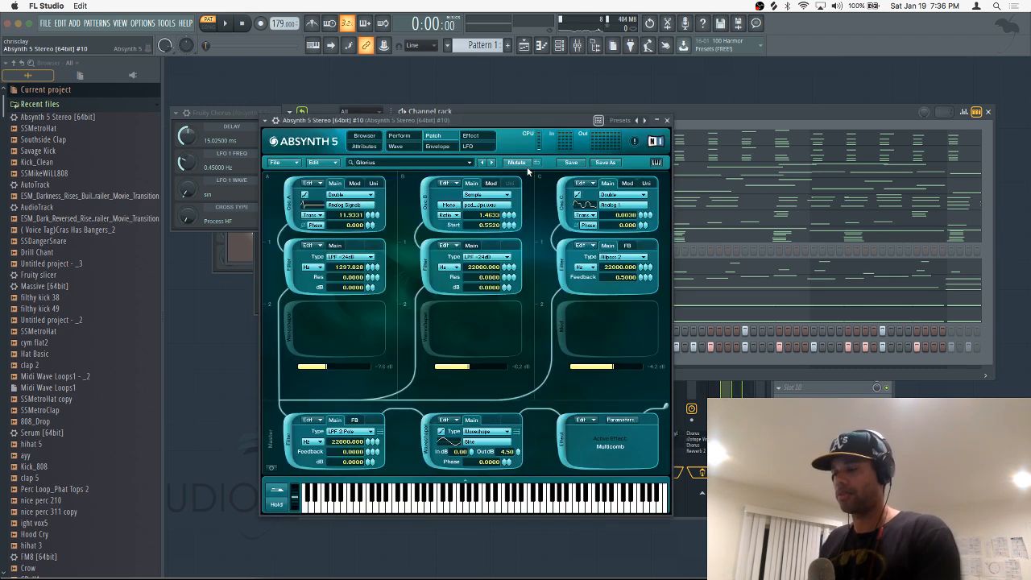
# Show the preset browser in the cloned Absynth channel.
pyautogui.click(366, 136)
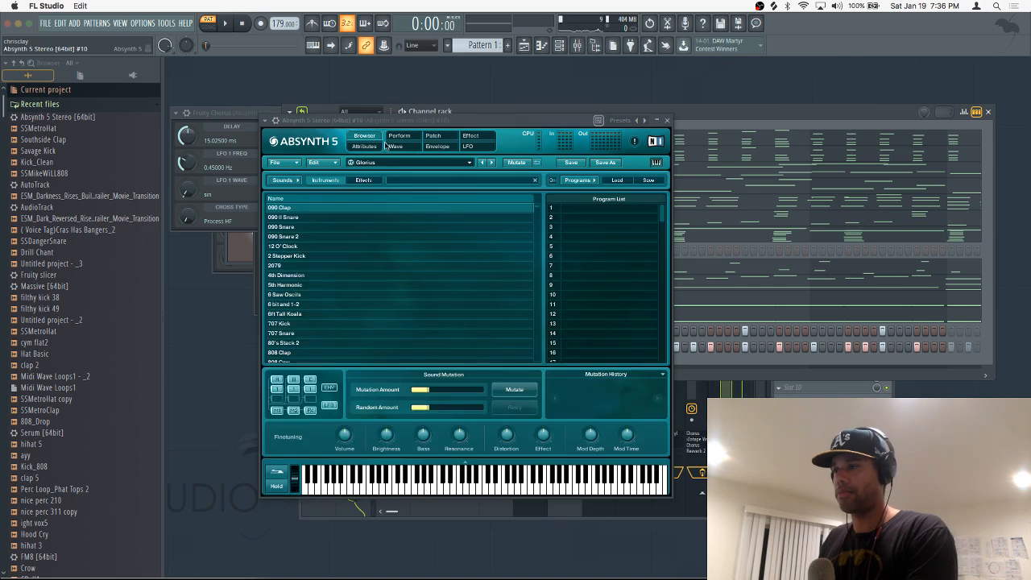
pyautogui.click(617, 180)
pyautogui.click(639, 324)
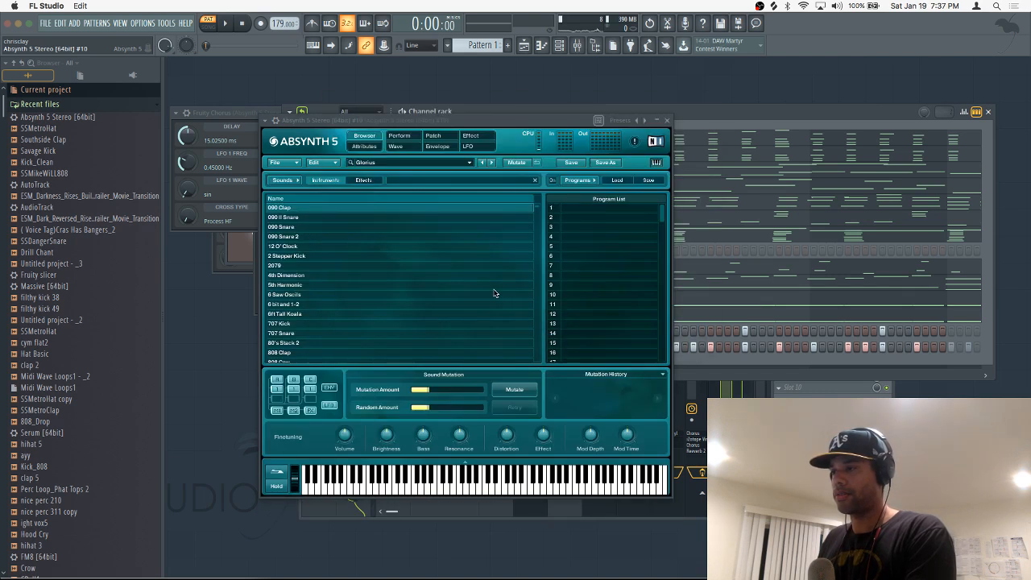
# Audition the Absynth presets Chime Pad 1, Dawn Of A Golden Sun, Density Chamber and Gravity.
pyautogui.scroll(-10, 464, 282)
pyautogui.click(462, 278)
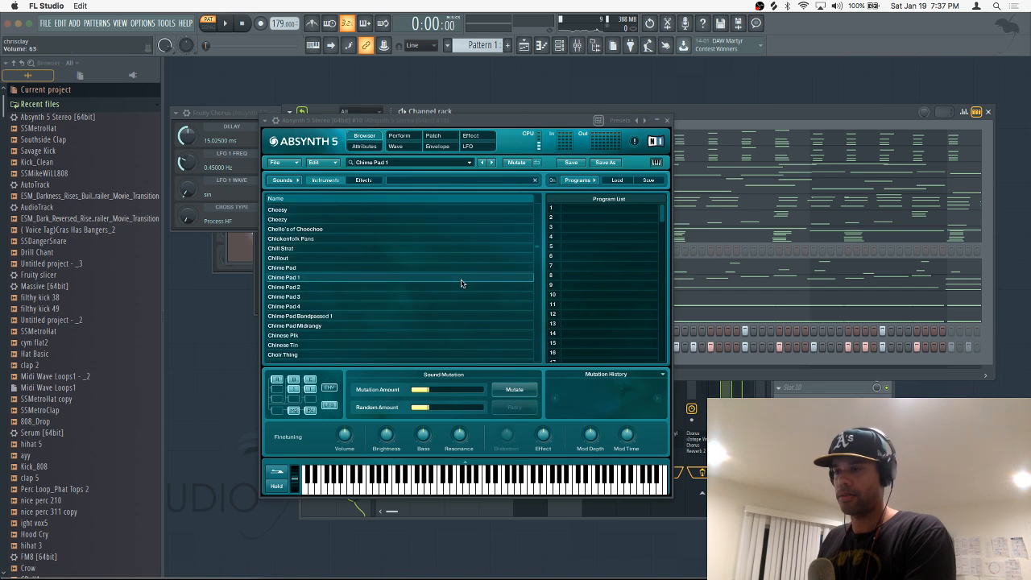
pyautogui.scroll(-1, 415, 292)
pyautogui.scroll(-10, 414, 291)
pyautogui.click(417, 289)
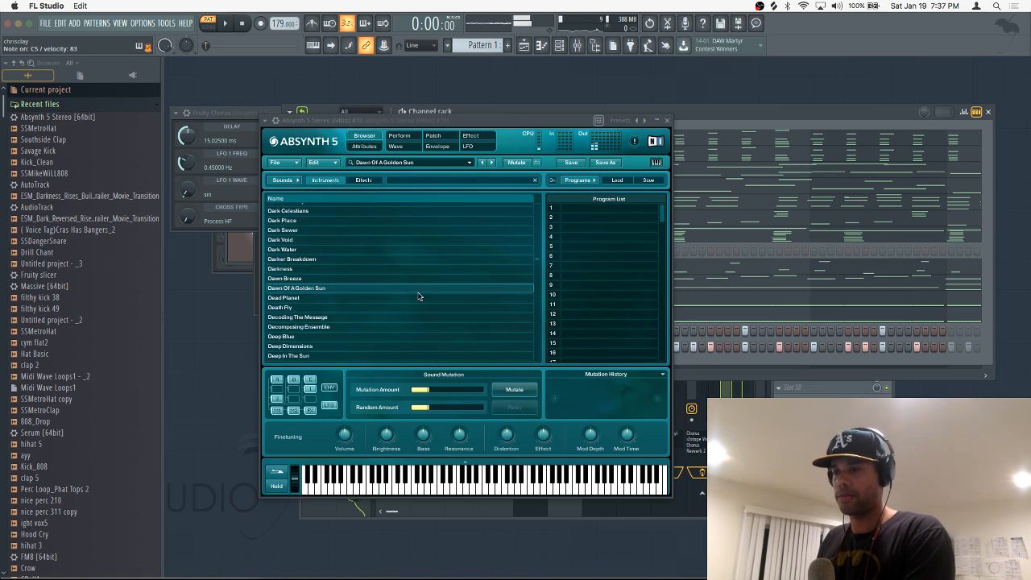
pyautogui.scroll(-4, 425, 317)
pyautogui.scroll(-10, 425, 314)
pyautogui.doubleClick(425, 313)
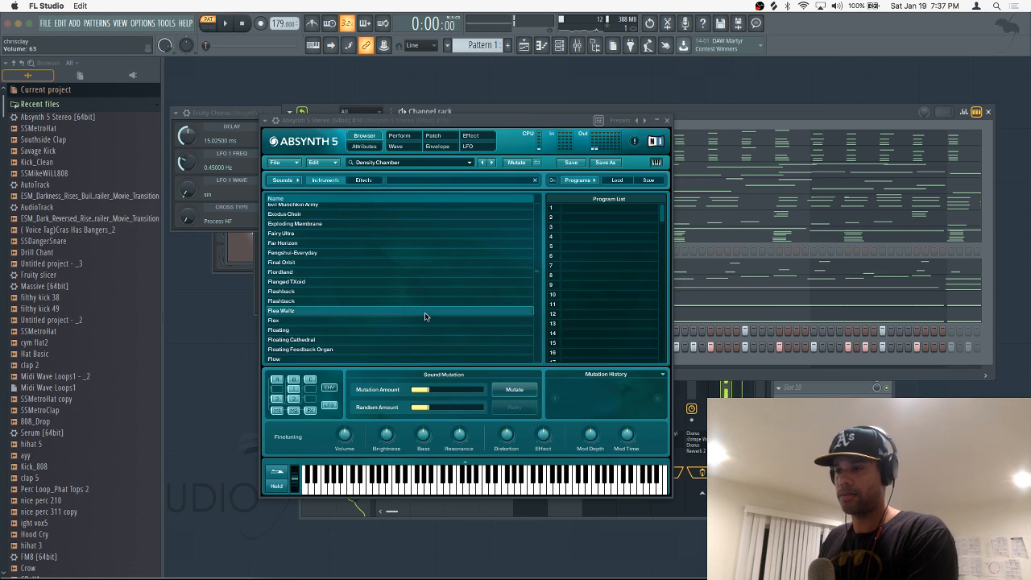
pyautogui.scroll(-10, 425, 313)
pyautogui.doubleClick(426, 311)
pyautogui.scroll(-10, 426, 313)
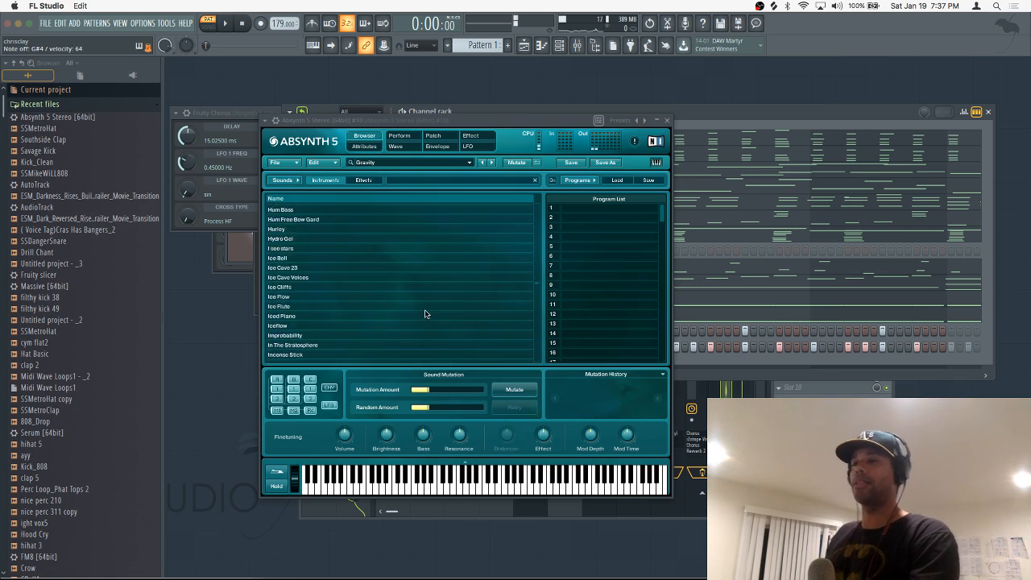
# Audition the presets from Inner Hemisphere through Instrument Coalesce and load Ion Current in the cloned Absynth.
pyautogui.doubleClick(416, 295)
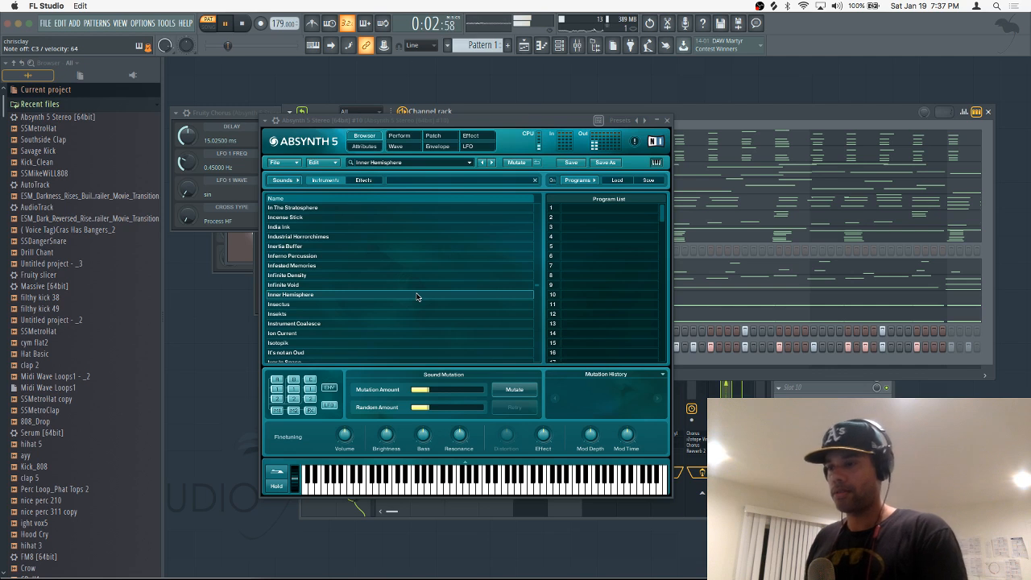
pyautogui.doubleClick(405, 307)
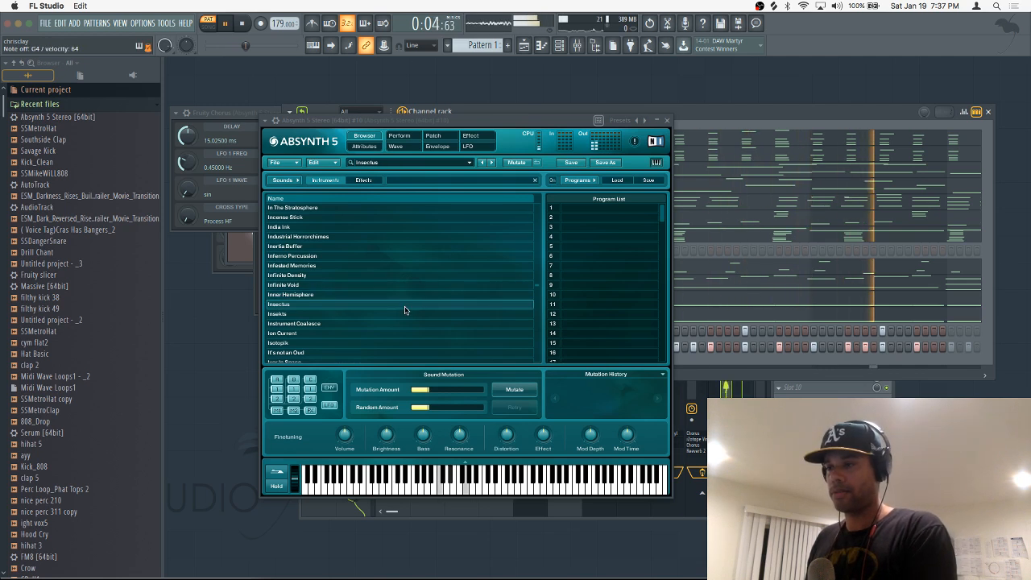
pyautogui.doubleClick(403, 313)
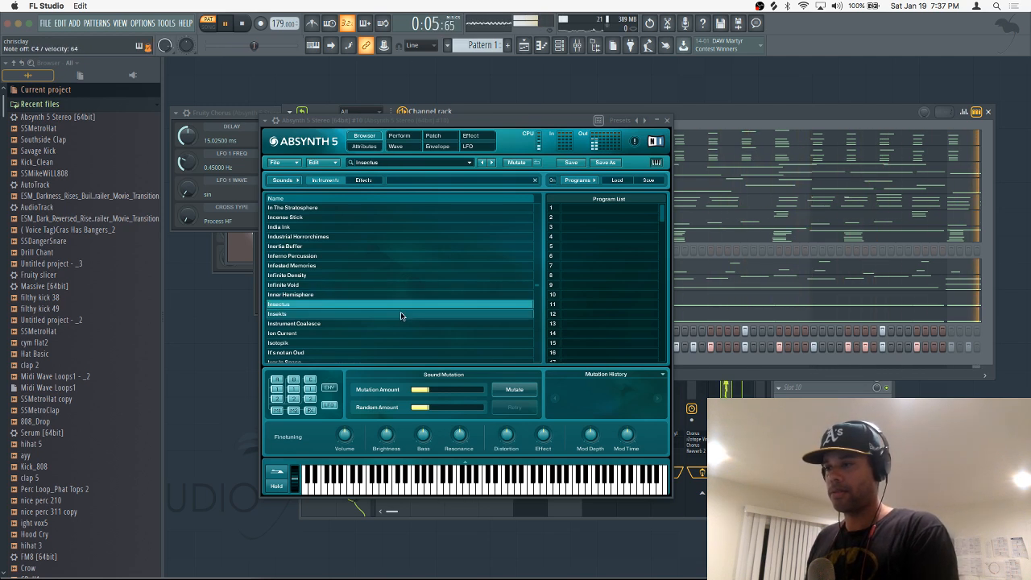
pyautogui.click(493, 163)
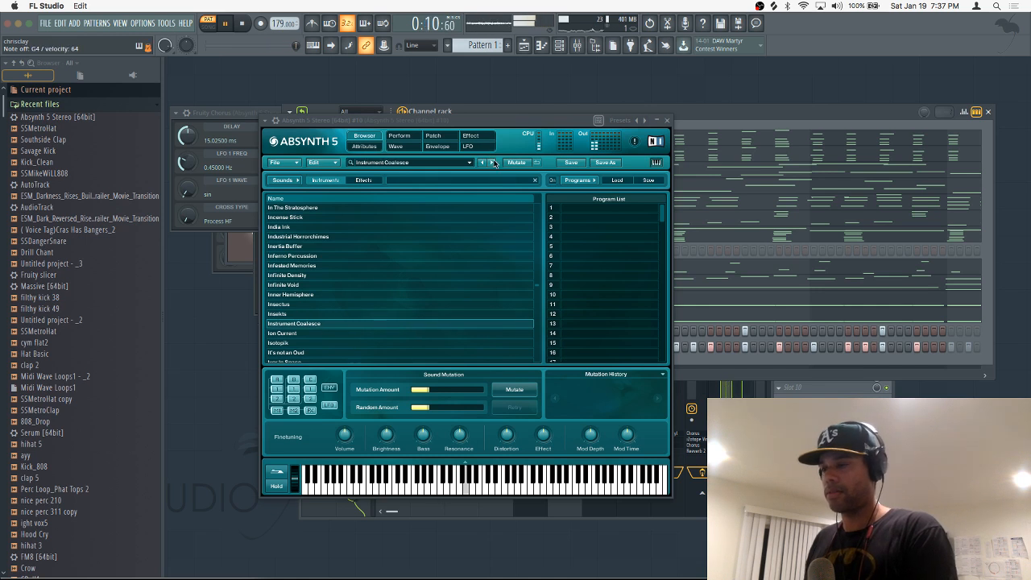
pyautogui.click(493, 163)
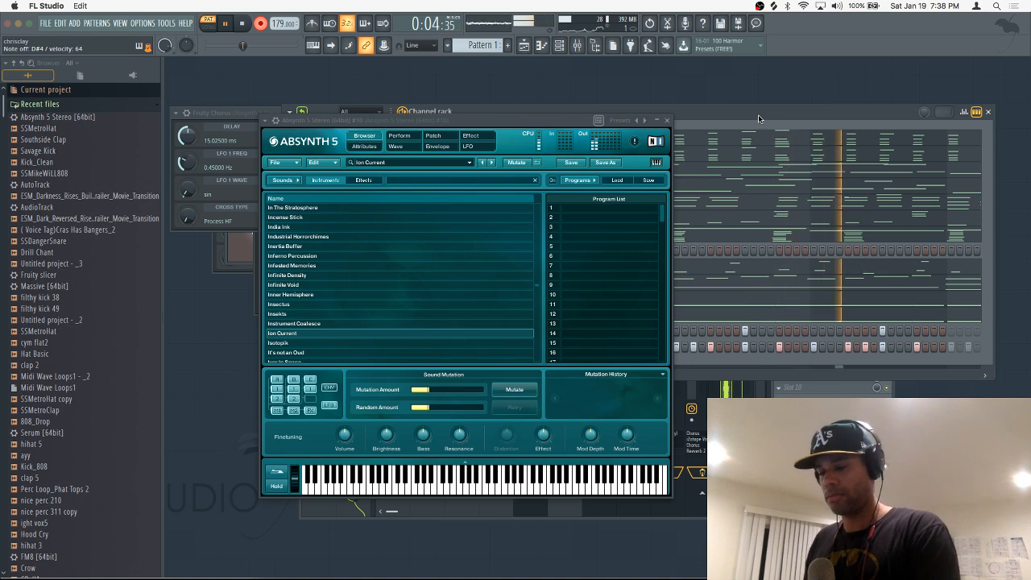
# Finish recording the Ion Current melody, close Absynth and open the Absynth #10 notes in the piano roll.
pyautogui.press('space')
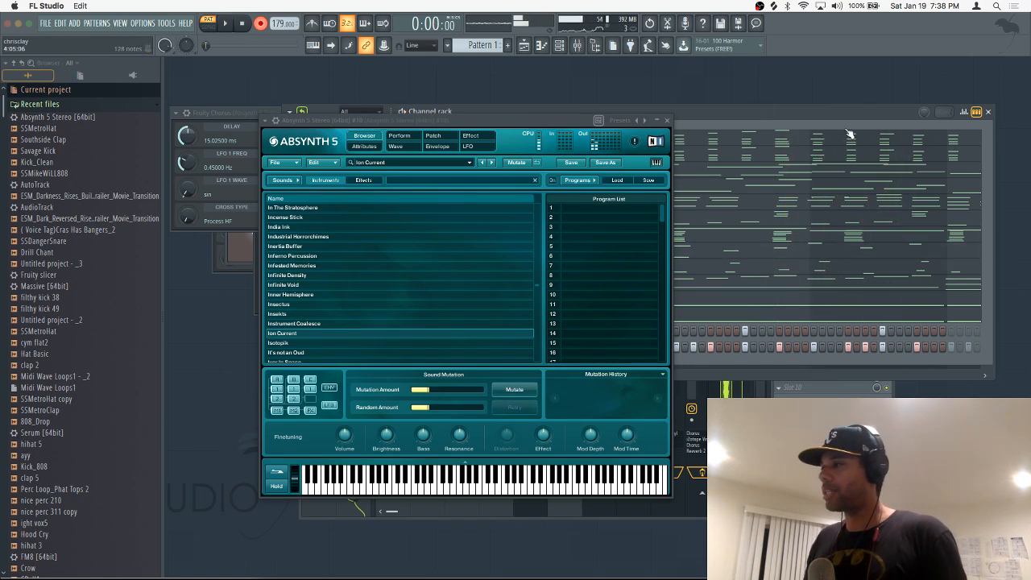
pyautogui.moveTo(762, 112); pyautogui.dragTo(750, 111)
pyautogui.click(668, 120)
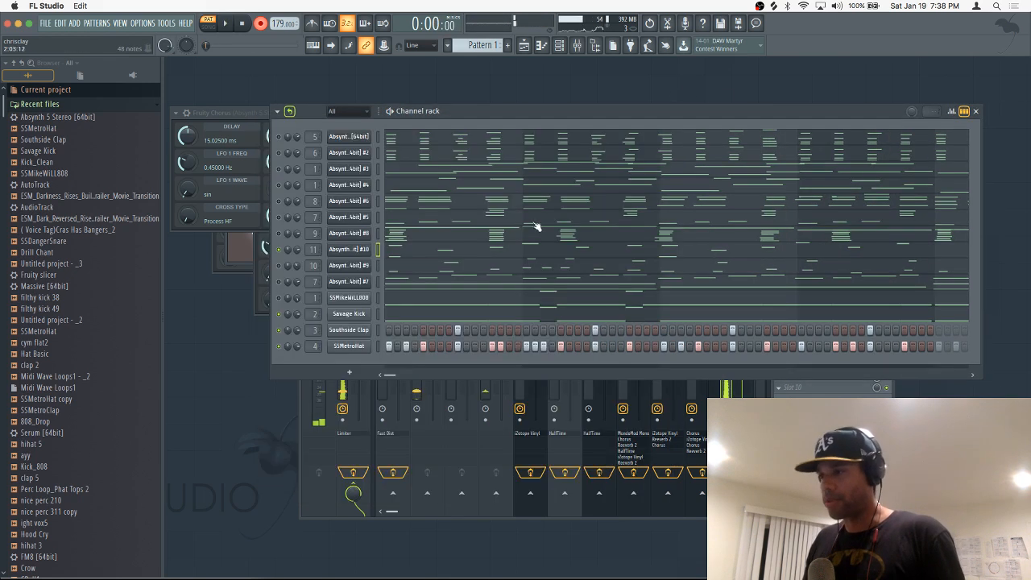
pyautogui.click(441, 248)
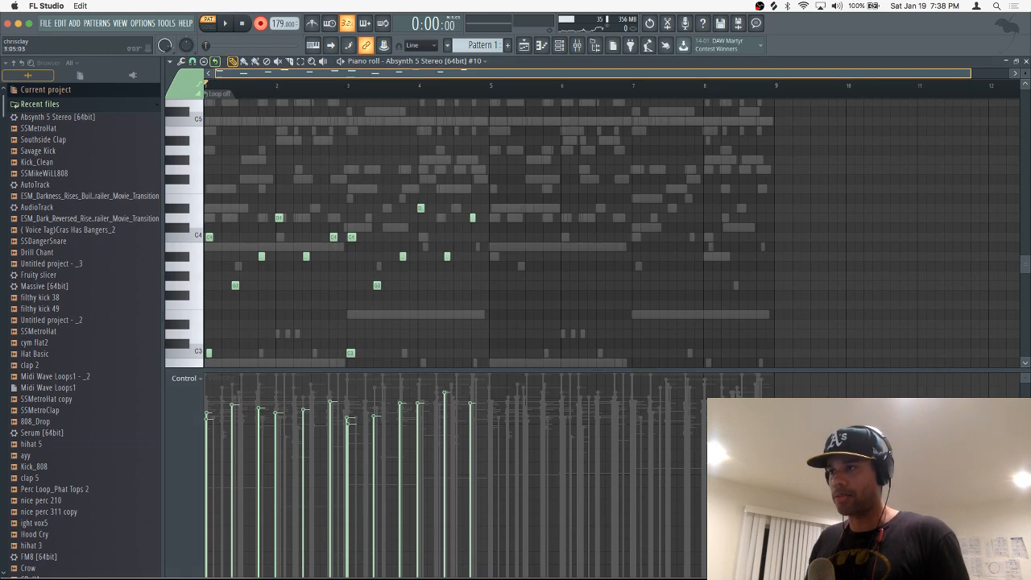
pyautogui.scroll(3, 367, 73)
pyautogui.scroll(-1, 368, 74)
pyautogui.scroll(4, 391, 205)
pyautogui.scroll(-4, 391, 205)
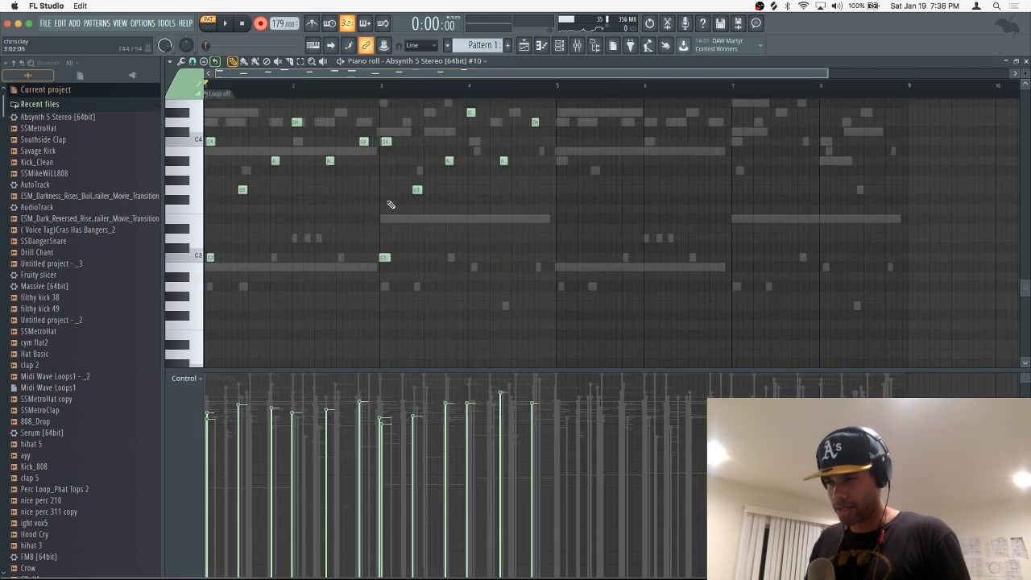
# Turn off recording, play back the Absynth #10 melody and quantize its notes to the grid.
pyautogui.press('space')
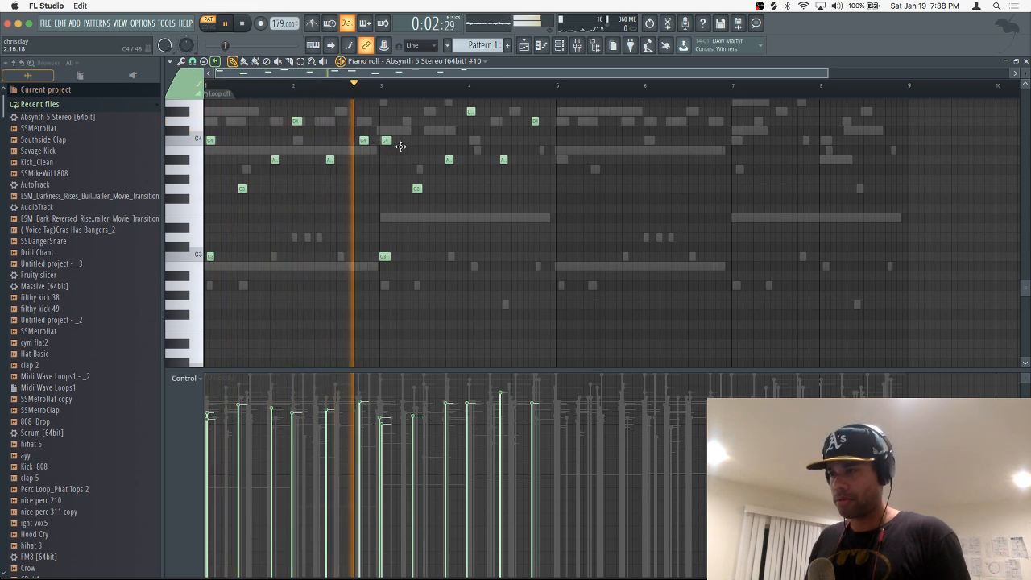
pyautogui.scroll(2, 435, 185)
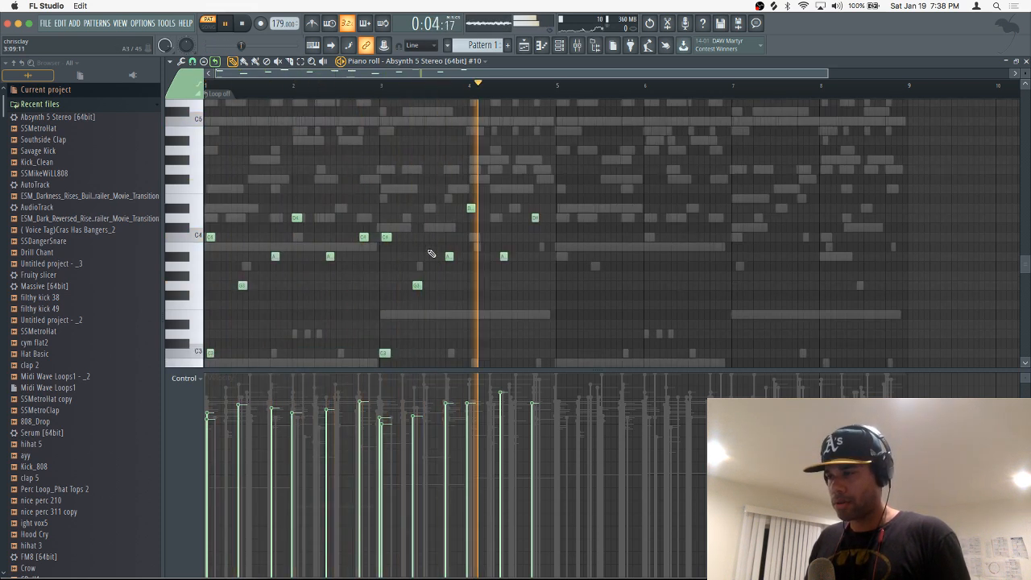
pyautogui.press('space')
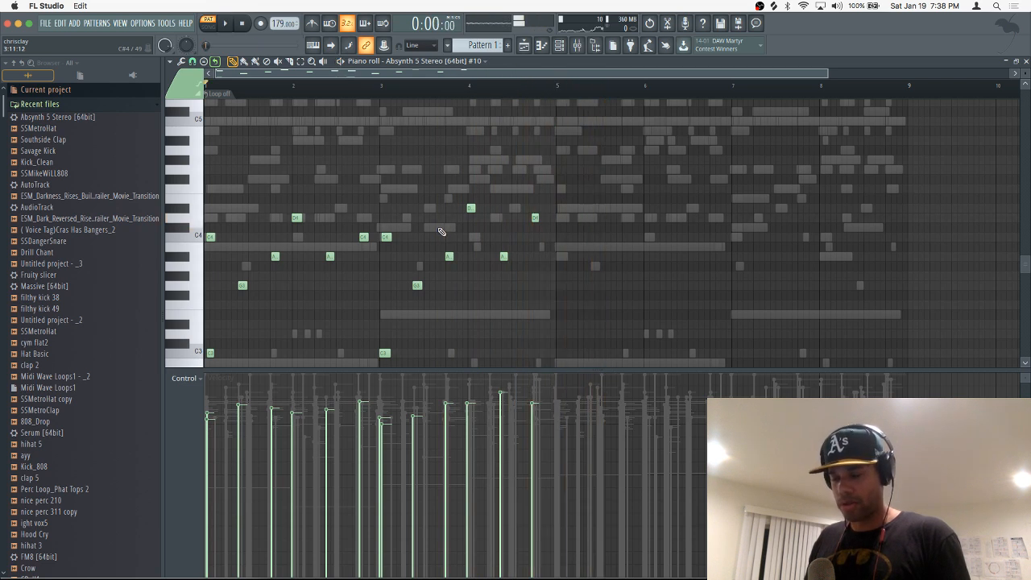
pyautogui.press('space')
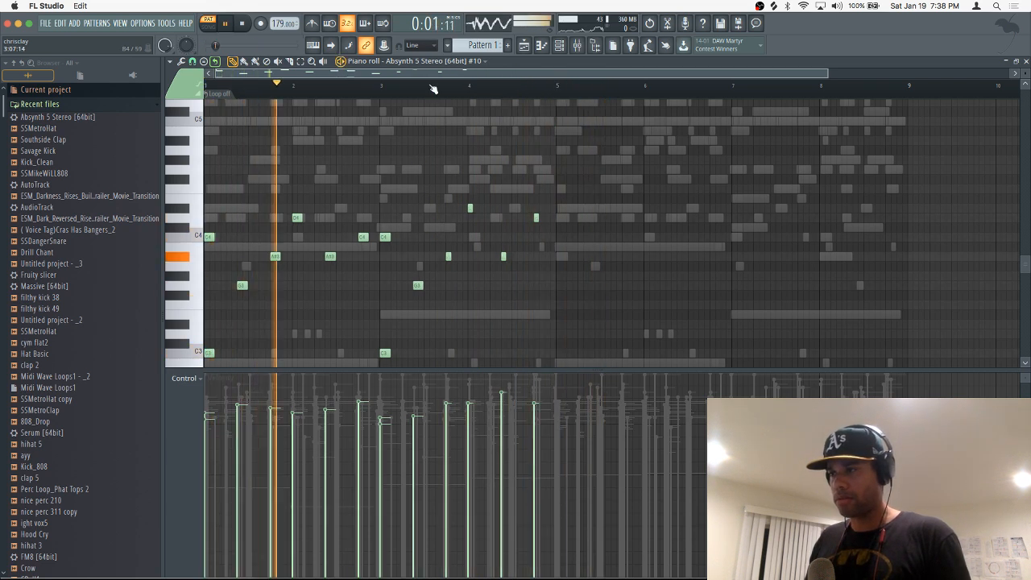
pyautogui.scroll(2, 429, 68)
pyautogui.scroll(1, 428, 69)
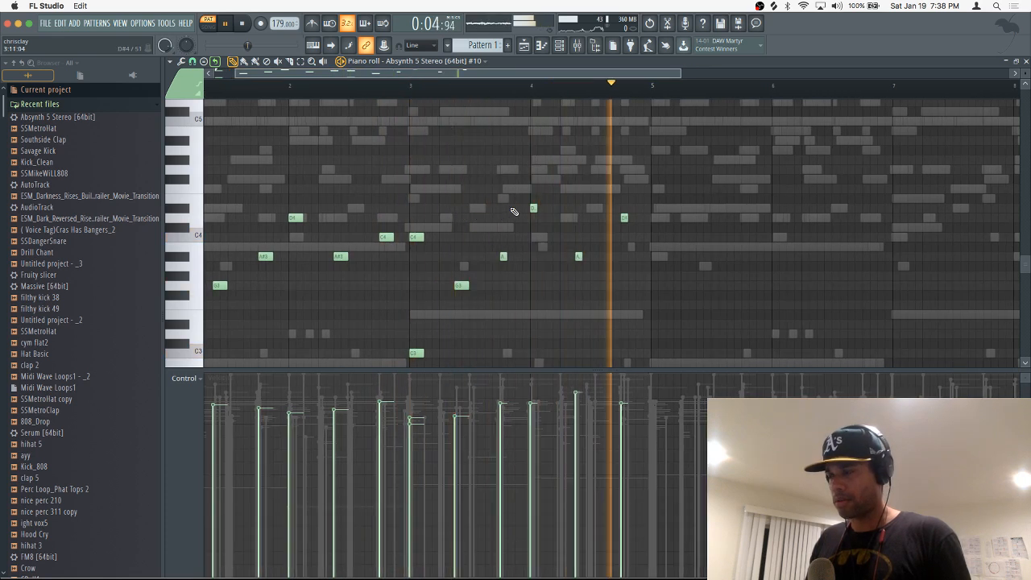
# Restart playback, duplicate the melody's first four bars into bars 5 to 8 and clear the selection.
pyautogui.press('space')
pyautogui.press('space')
pyautogui.moveTo(652, 85); pyautogui.dragTo(211, 87)
pyautogui.hotkey('ctrl', 'Right')
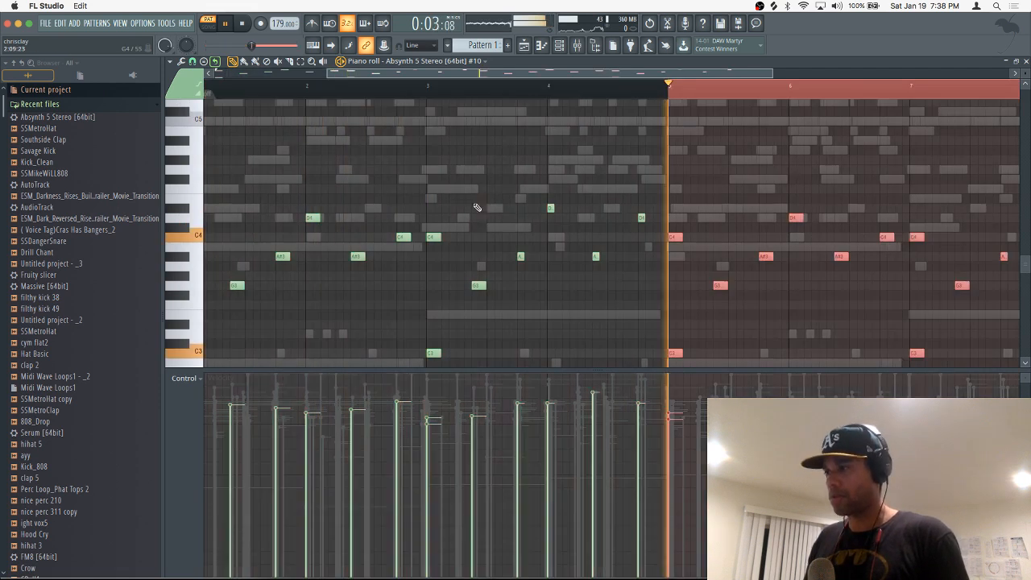
pyautogui.click(511, 89)
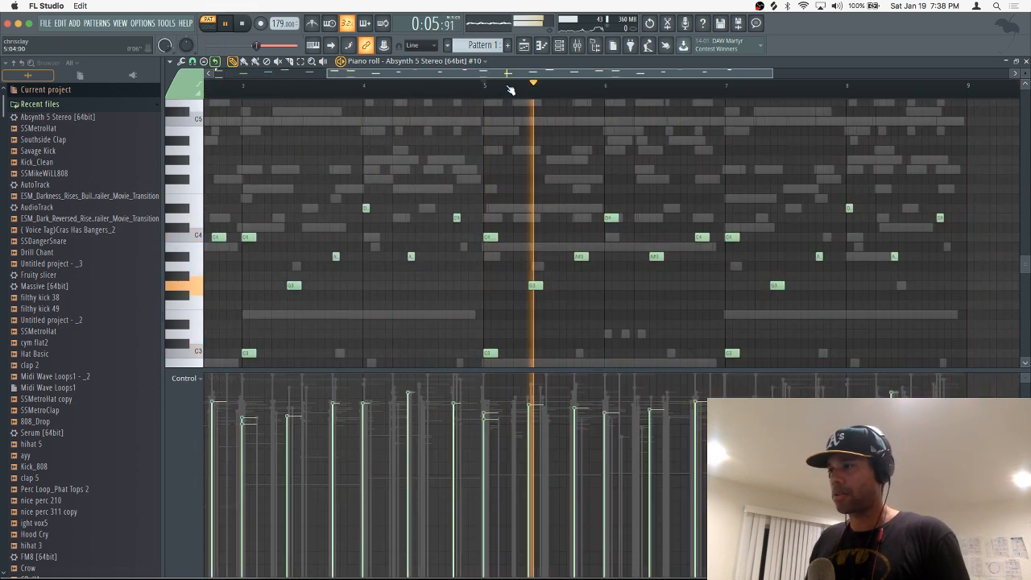
# Try moving the stacked C3 and C4 notes at the start of bar 5 up to D in the Absynth #10 melody.
pyautogui.scroll(-4, 487, 184)
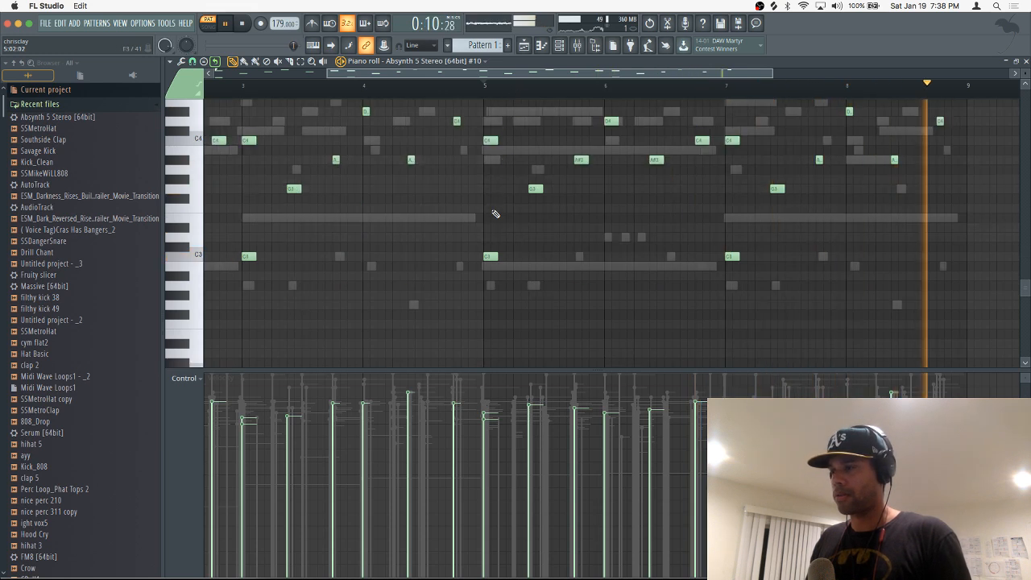
pyautogui.moveTo(487, 143); pyautogui.dragTo(487, 232)
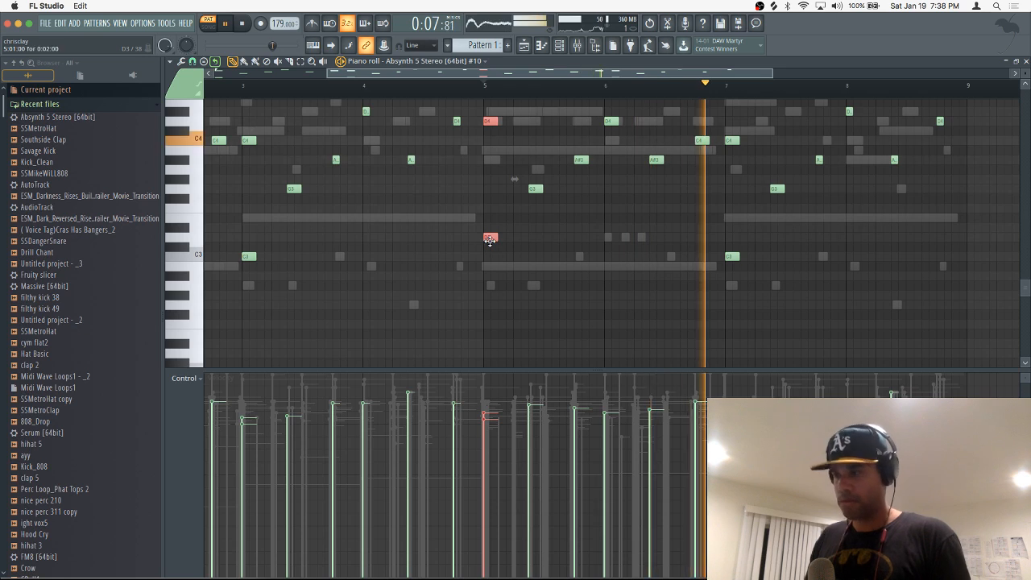
pyautogui.press('super+z')
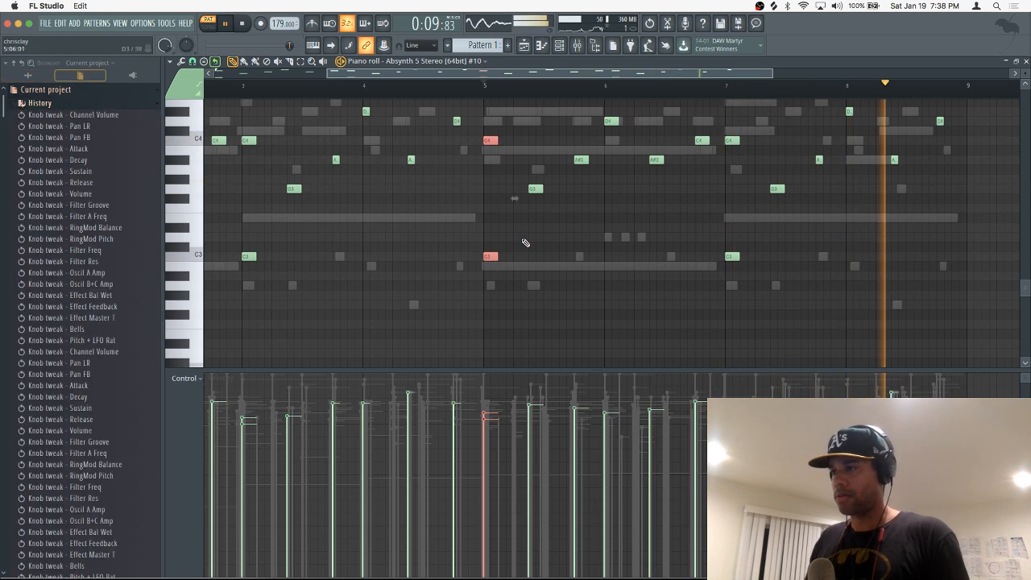
# Close the piano roll, stop playback and open the Absynth #10 instrument.
pyautogui.click(1025, 62)
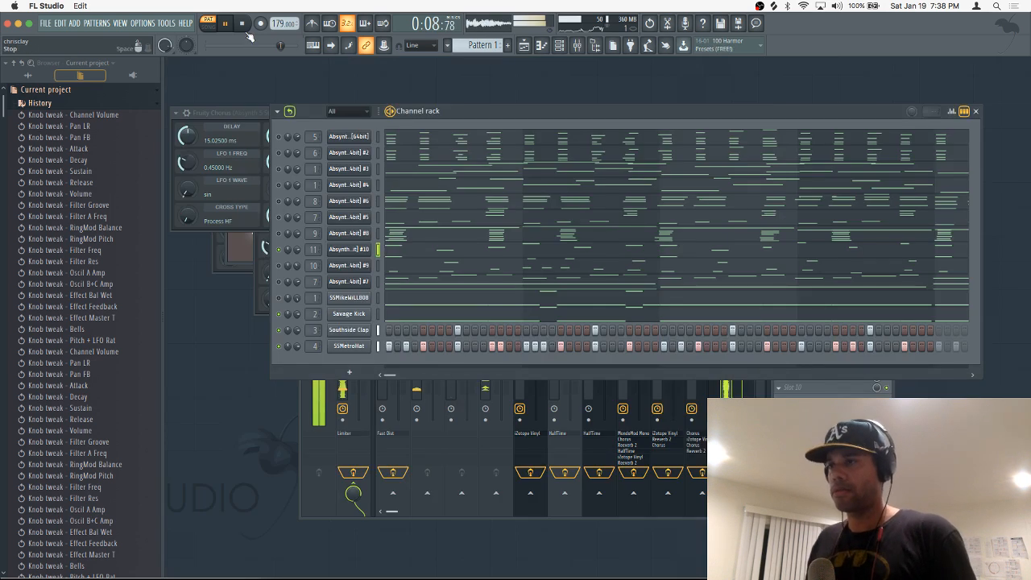
pyautogui.click(243, 27)
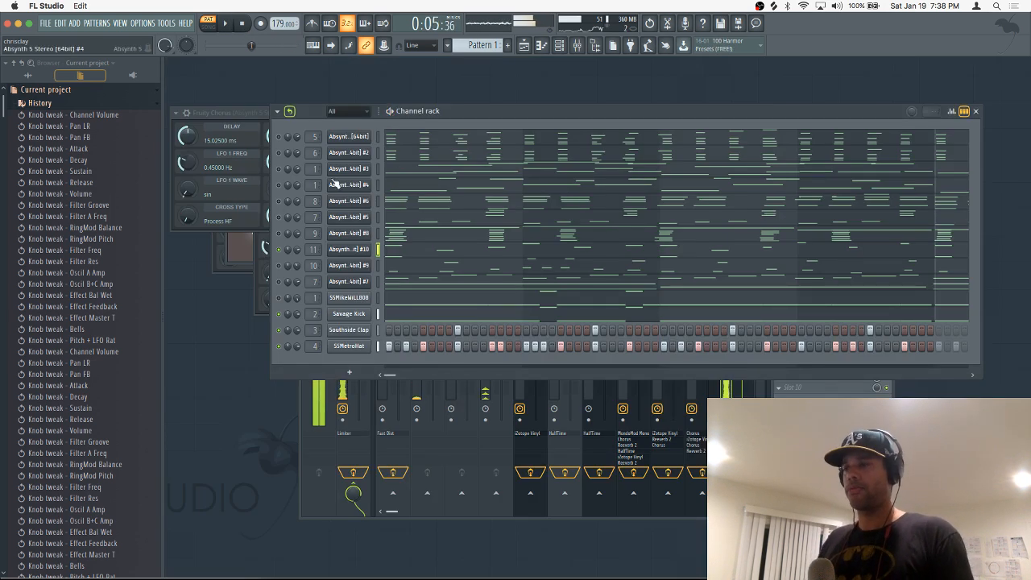
pyautogui.click(357, 249)
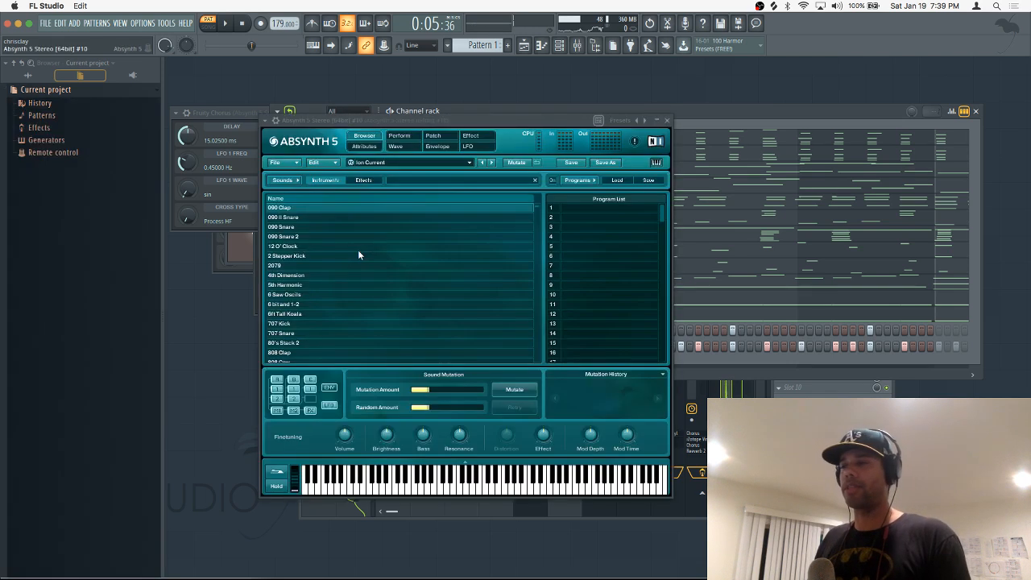
# Audition the Absynth #10 presets from Isotopik through Light Memories over the playing beat, return to Light Cone and close the instrument.
pyautogui.click(492, 162)
pyautogui.press('space')
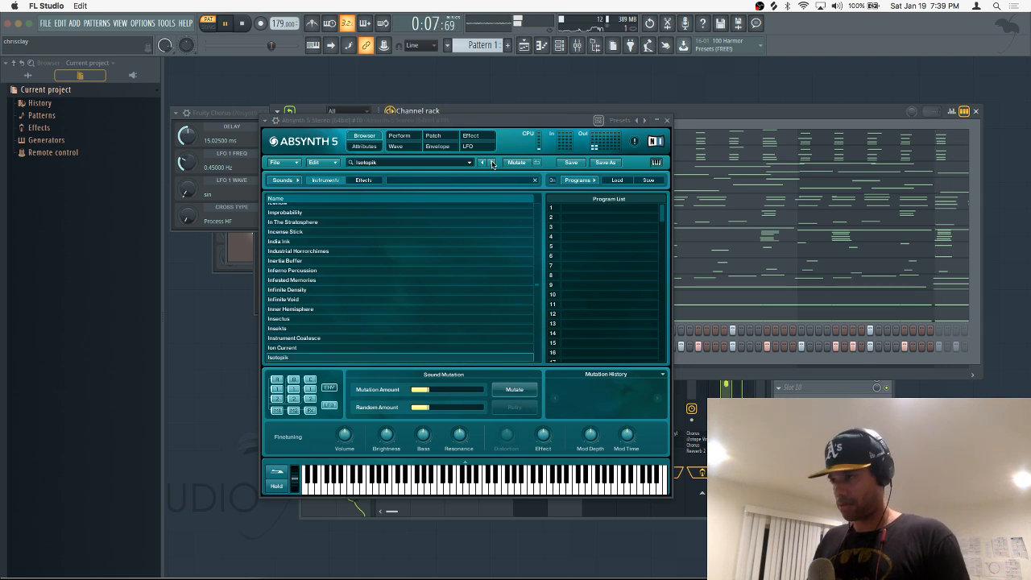
pyautogui.click(492, 162)
pyautogui.click(492, 161)
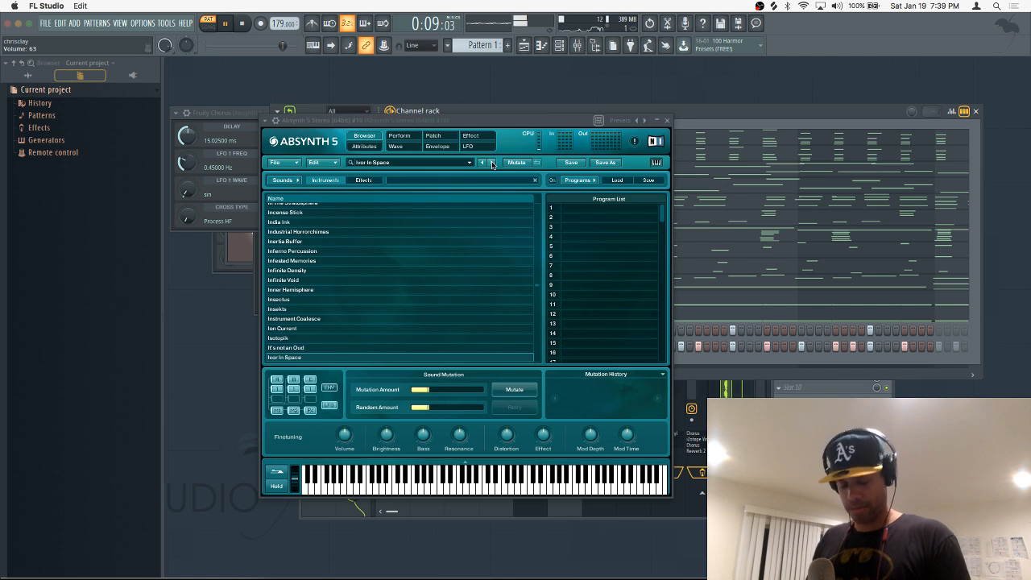
pyautogui.click(492, 161)
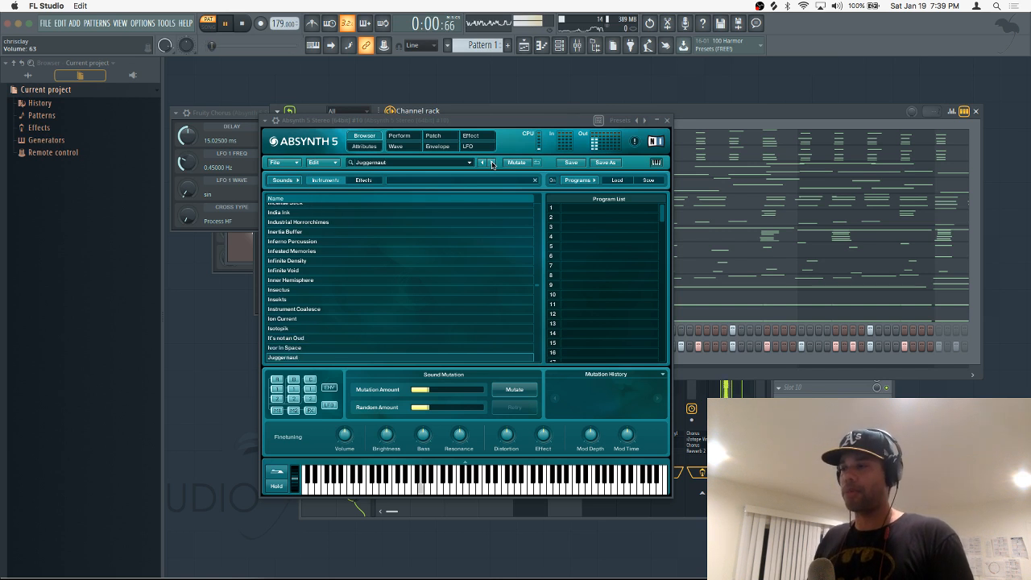
pyautogui.click(492, 162)
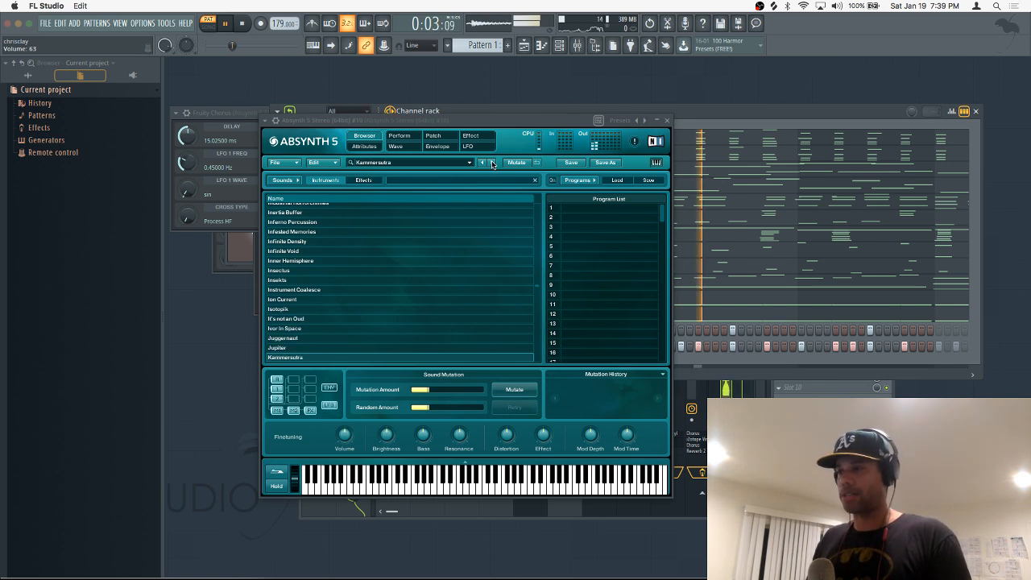
pyautogui.click(492, 162)
pyautogui.click(492, 162)
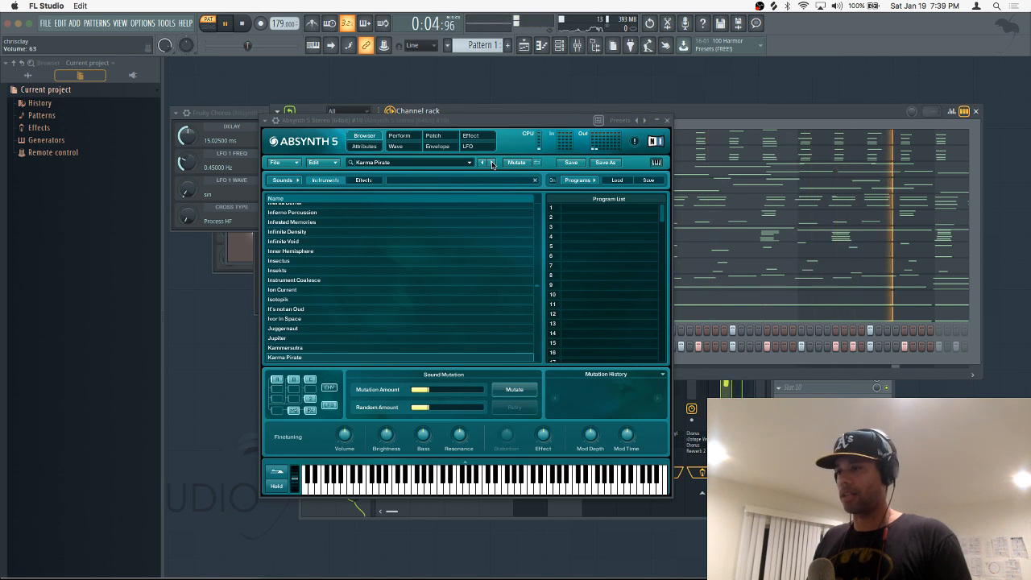
pyautogui.click(492, 161)
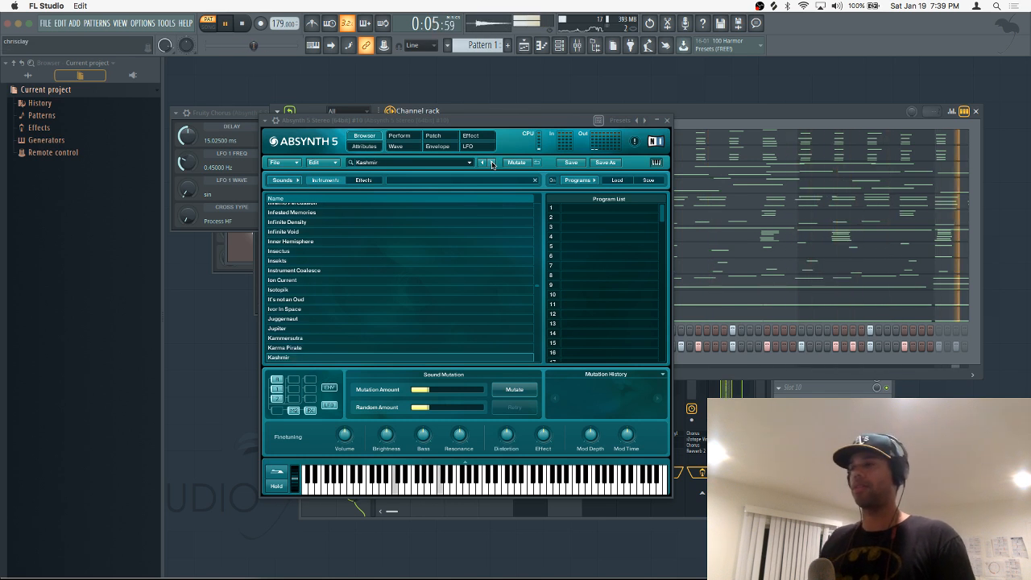
pyautogui.click(492, 162)
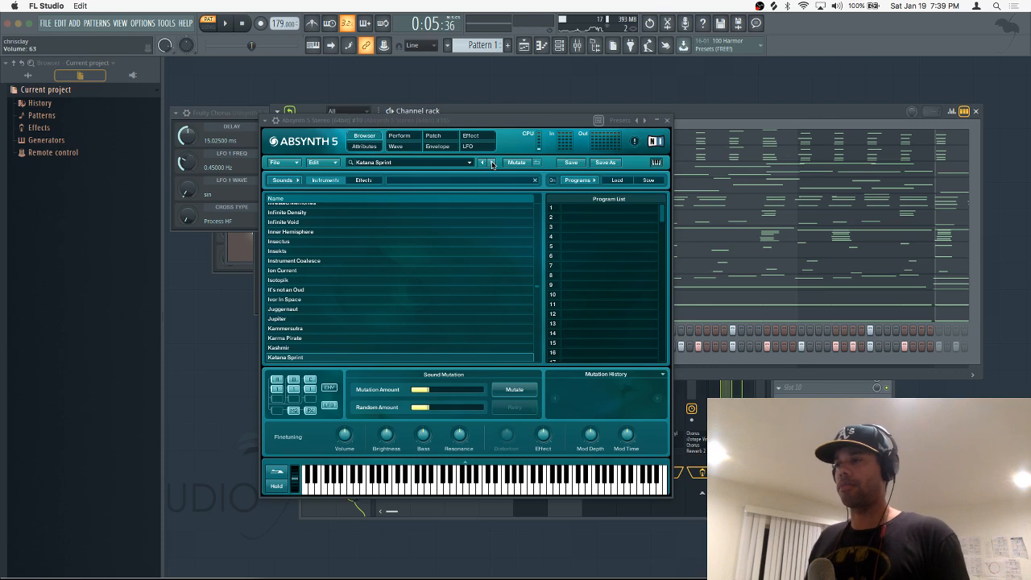
pyautogui.click(492, 162)
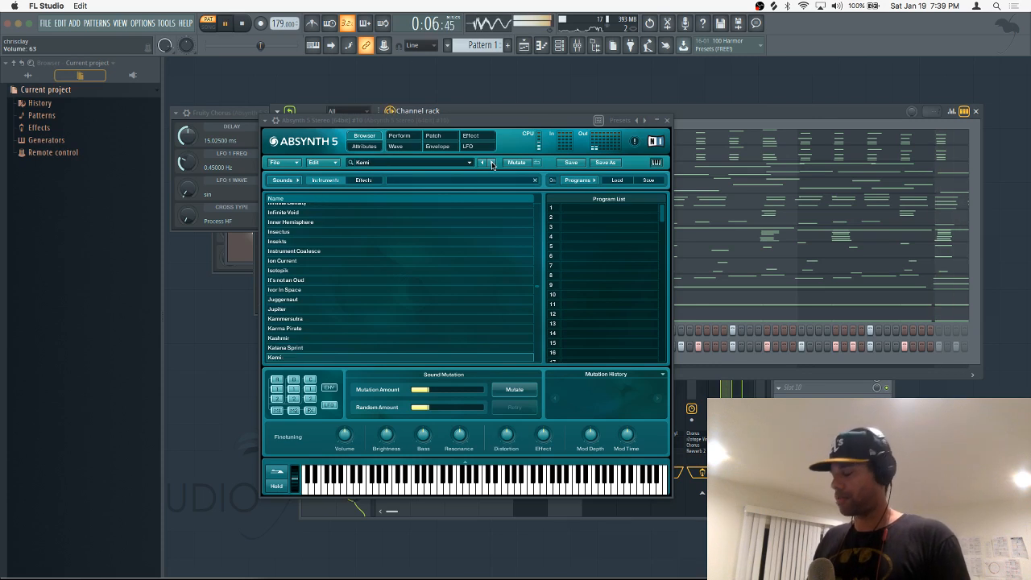
pyautogui.click(492, 162)
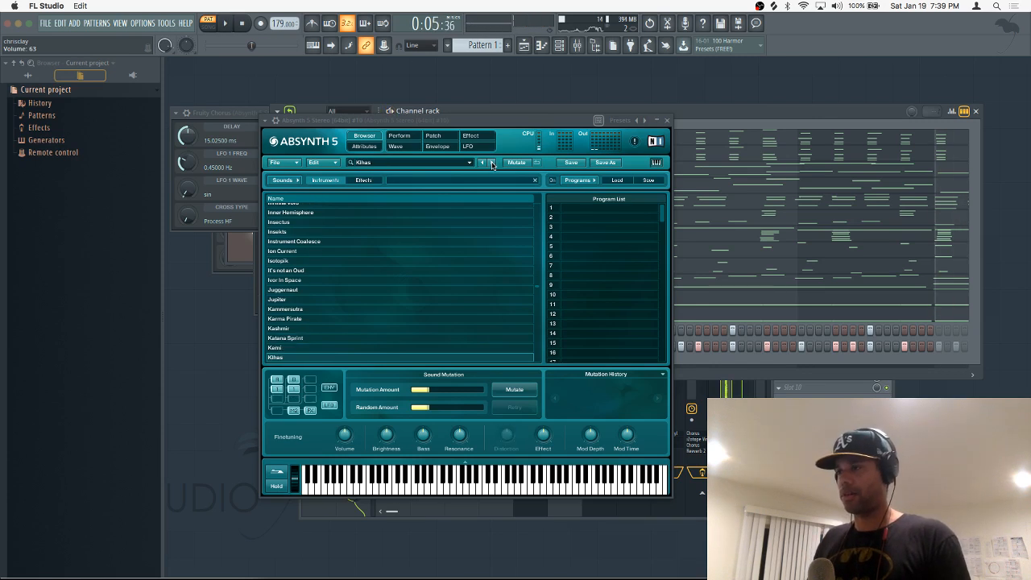
pyautogui.click(492, 161)
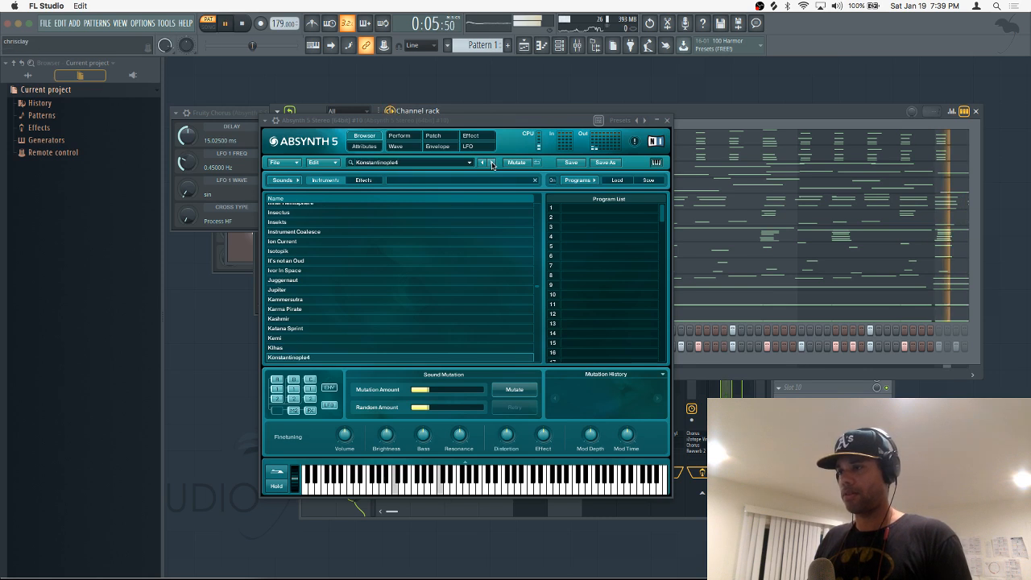
pyautogui.click(492, 161)
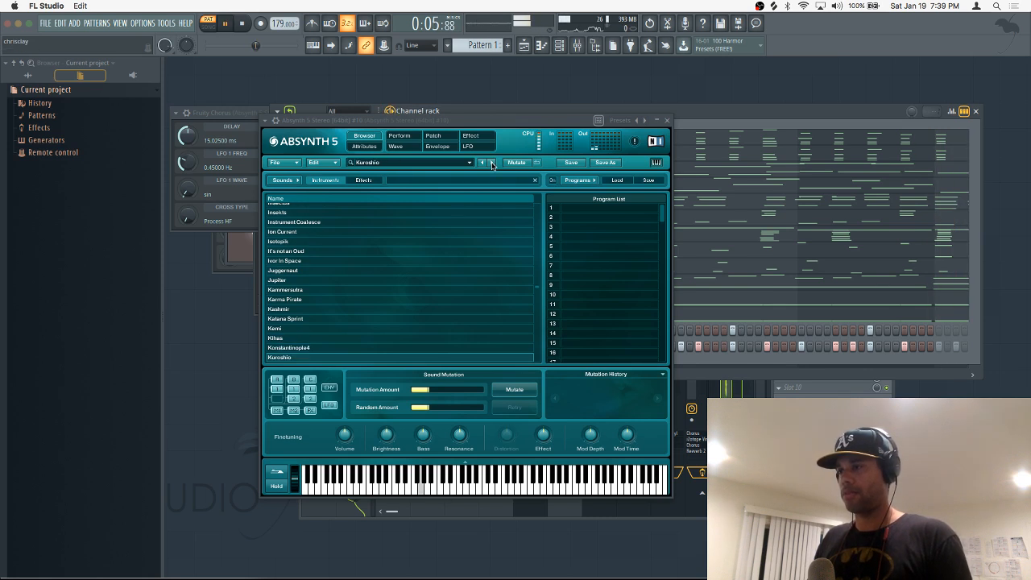
pyautogui.click(492, 161)
pyautogui.click(492, 162)
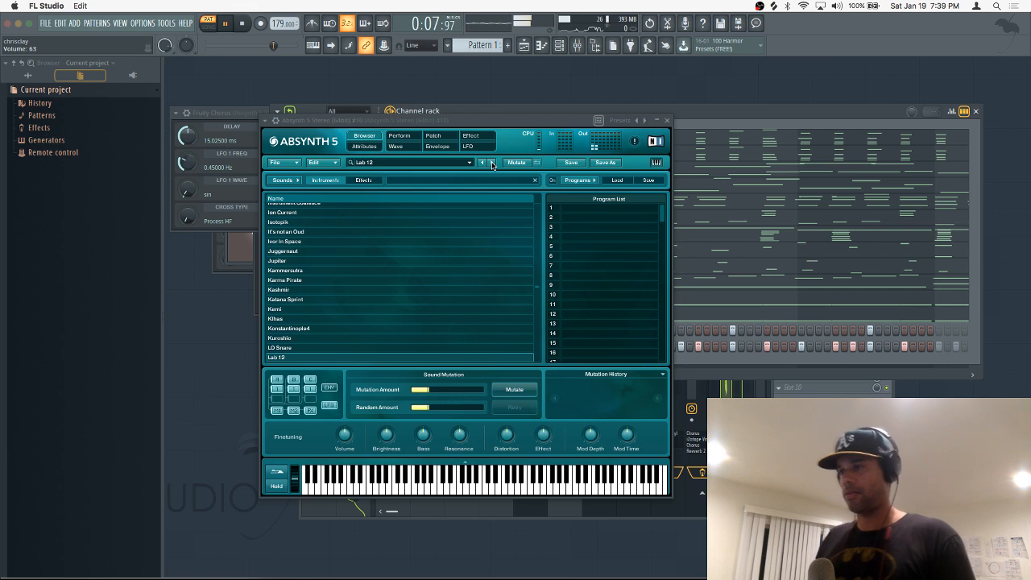
pyautogui.click(492, 162)
pyautogui.click(492, 162)
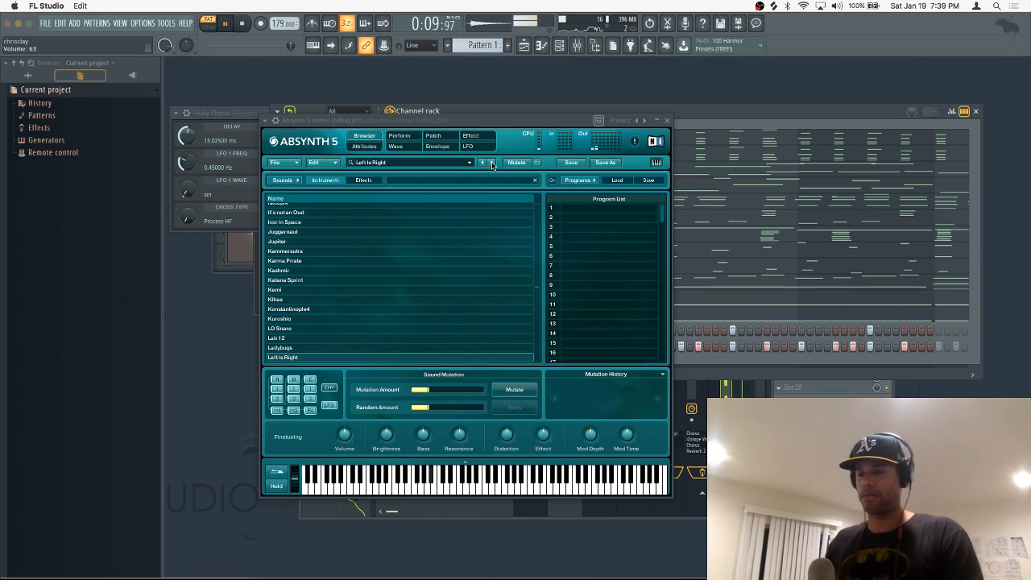
pyautogui.click(492, 161)
pyautogui.click(492, 161)
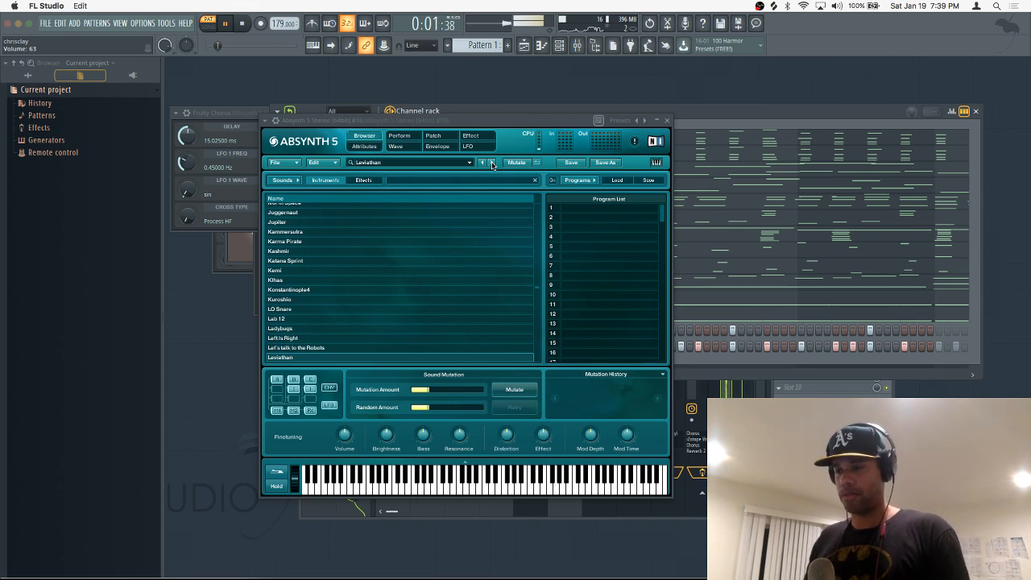
pyautogui.click(492, 161)
pyautogui.click(492, 162)
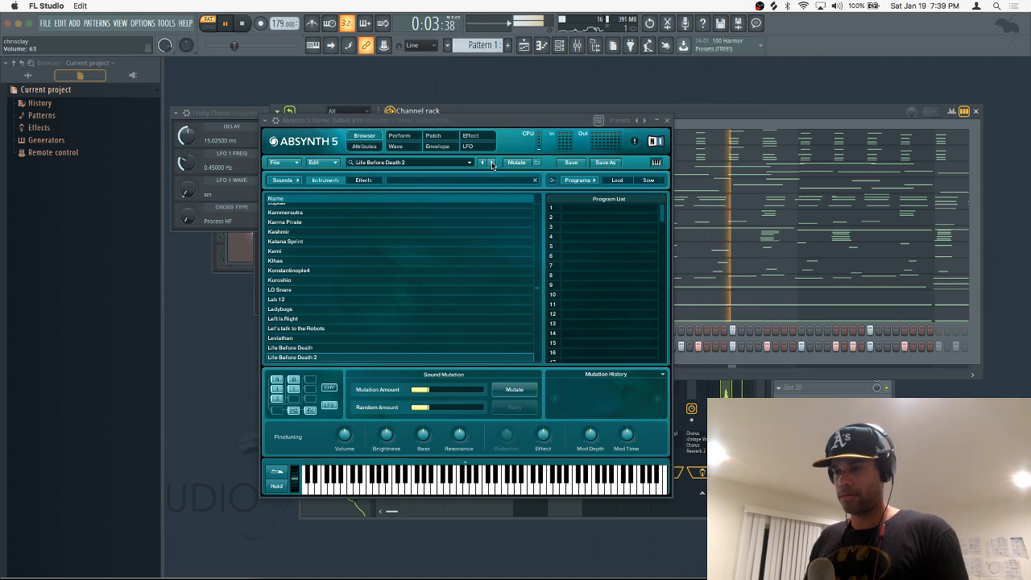
pyautogui.click(492, 162)
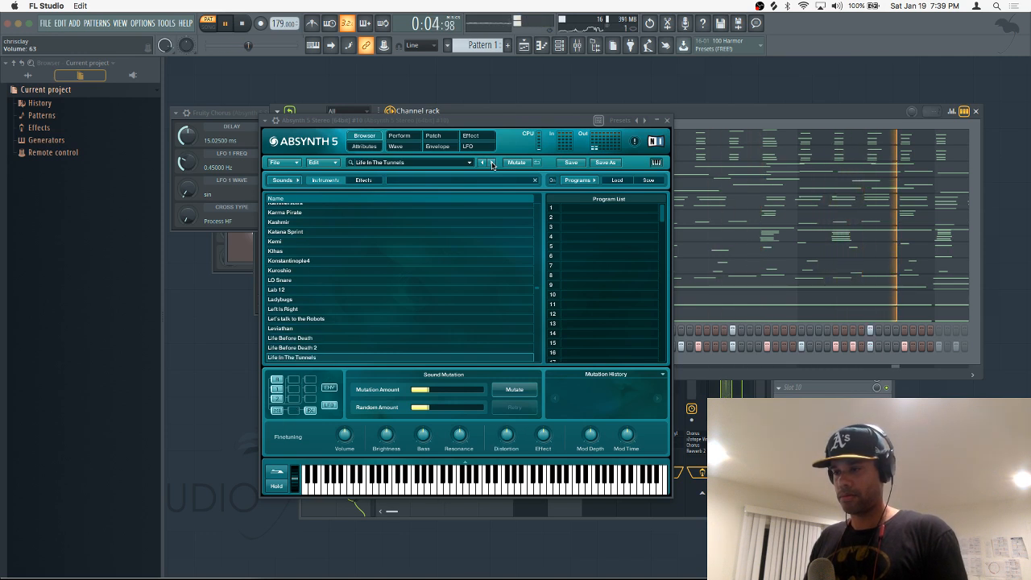
pyautogui.click(492, 162)
pyautogui.click(492, 162)
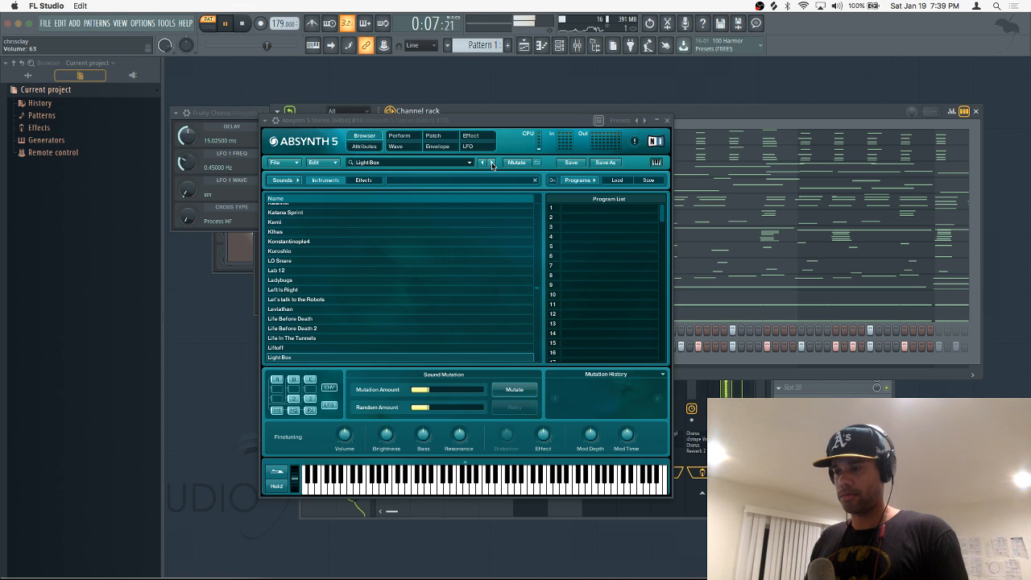
pyautogui.click(492, 162)
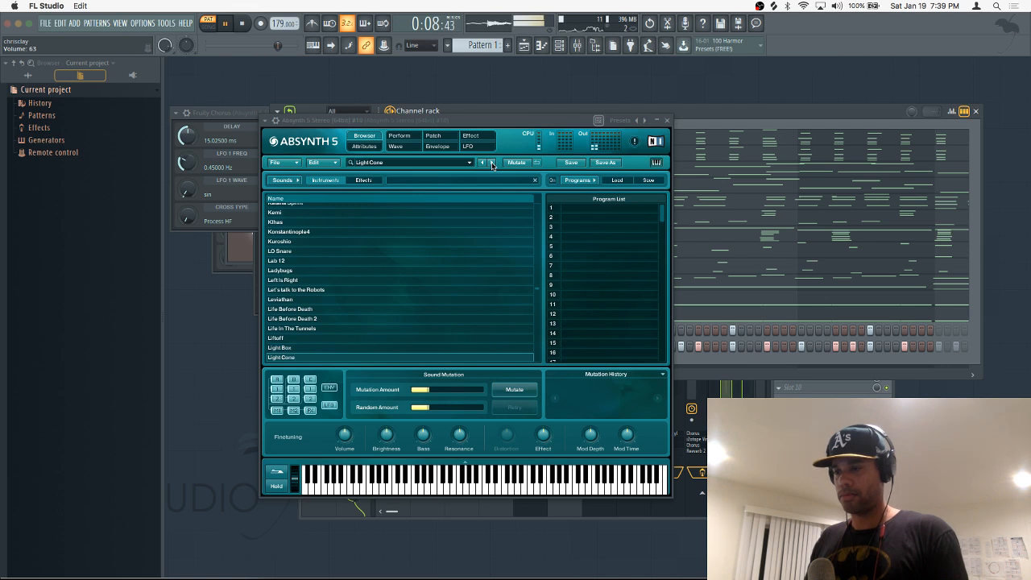
pyautogui.click(492, 162)
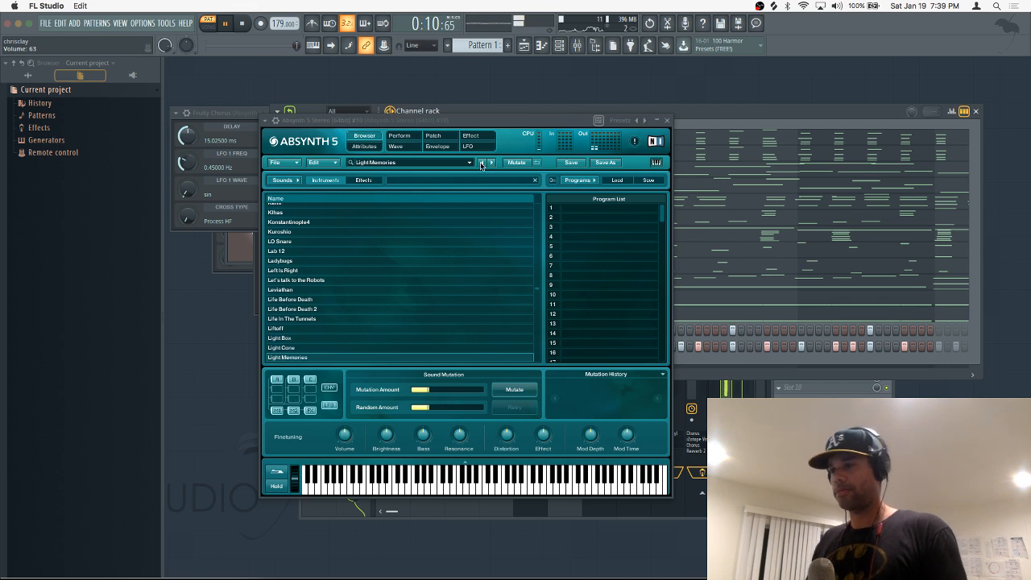
pyautogui.click(481, 163)
pyautogui.click(666, 120)
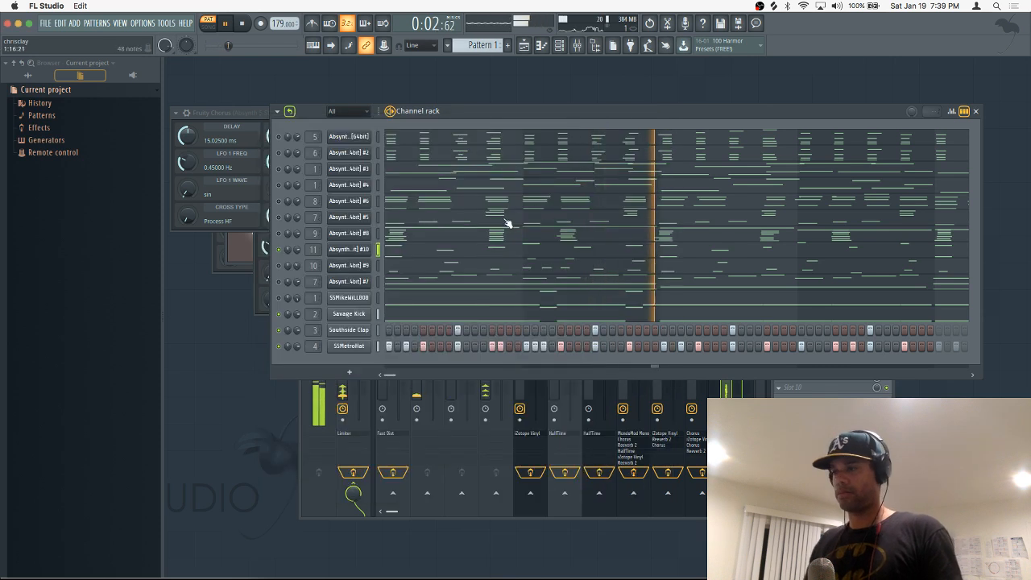
# Check the Absynth #9 notes in the piano roll, stop playback and check that channel's instrument preset.
pyautogui.click(452, 267)
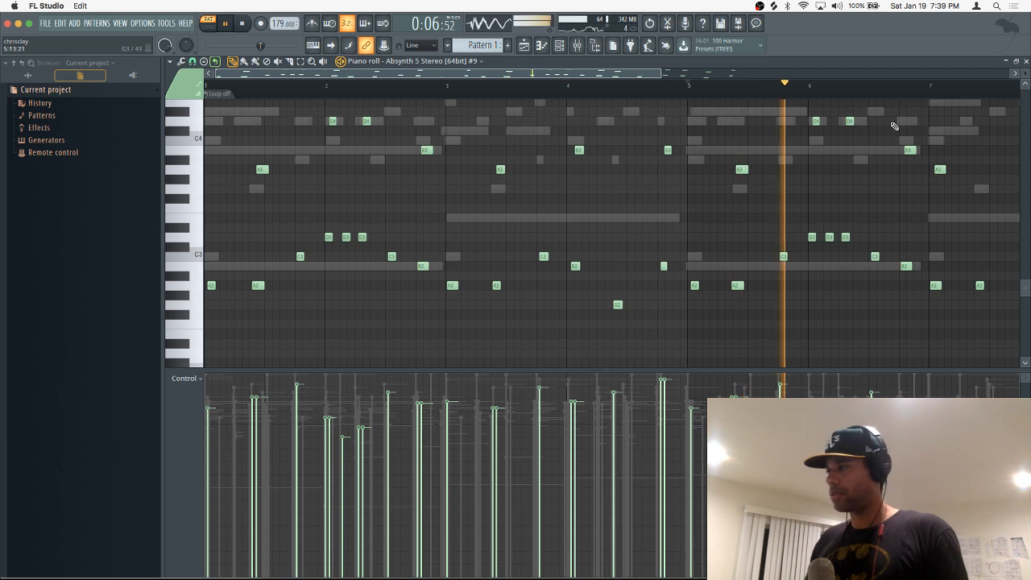
pyautogui.click(1016, 61)
pyautogui.press('space')
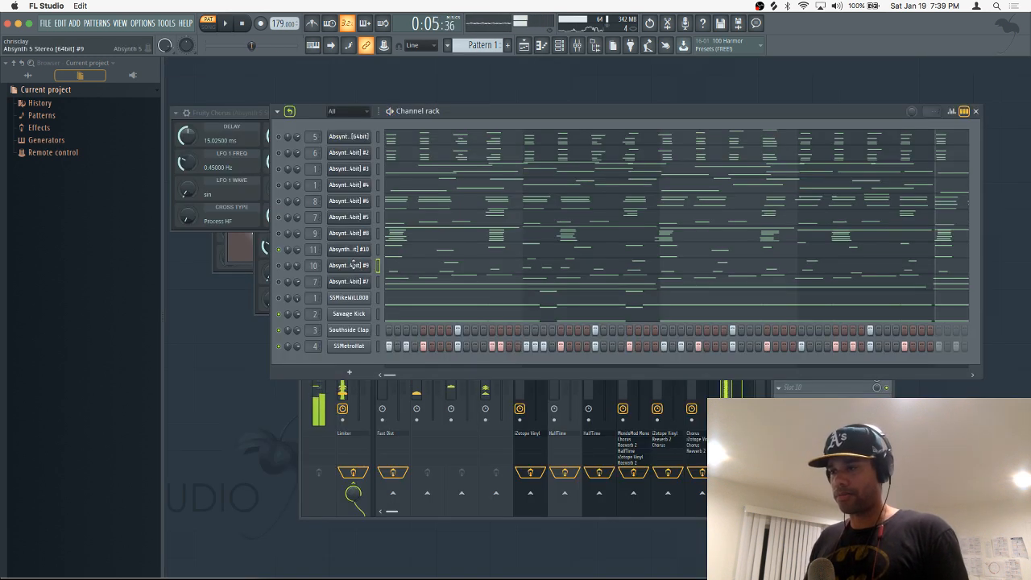
pyautogui.click(351, 259)
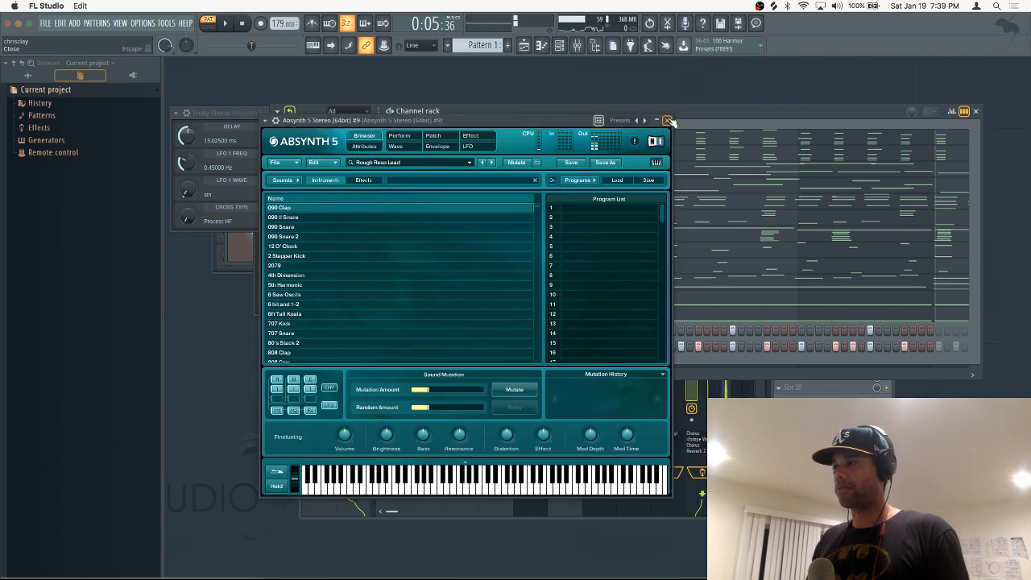
pyautogui.click(666, 120)
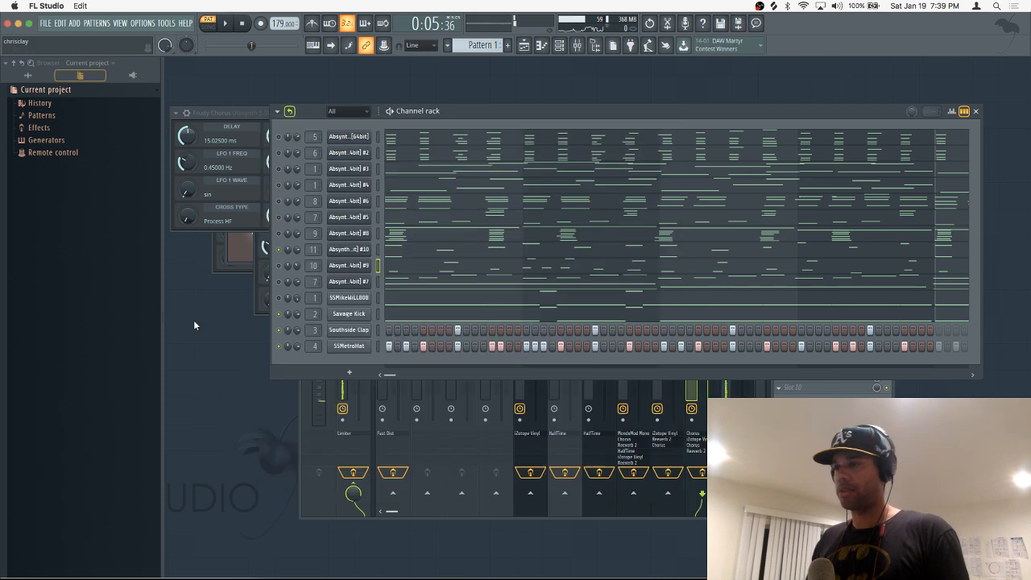
# Load the CrasProg.pls program list into Absynth #10 and audition Analog Clav 2, Aurora and Afternoon Naps over the beat.
pyautogui.click(384, 254)
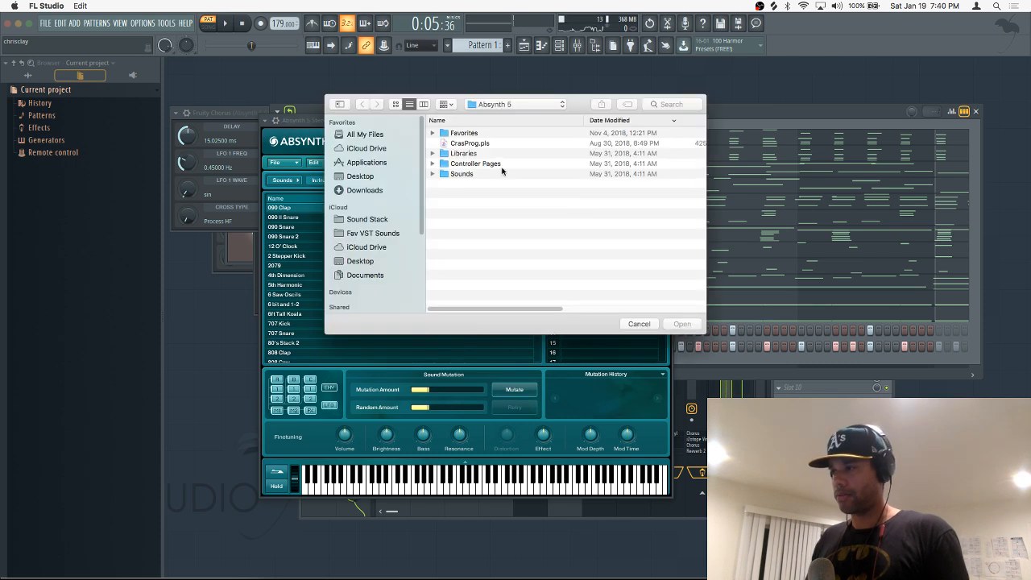
pyautogui.doubleClick(467, 145)
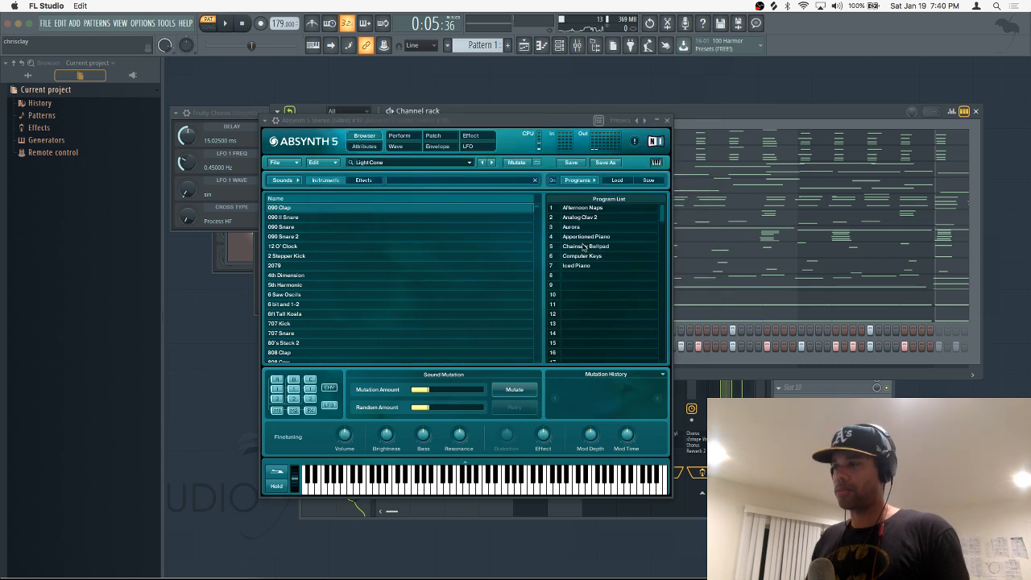
pyautogui.click(586, 221)
pyautogui.press('space')
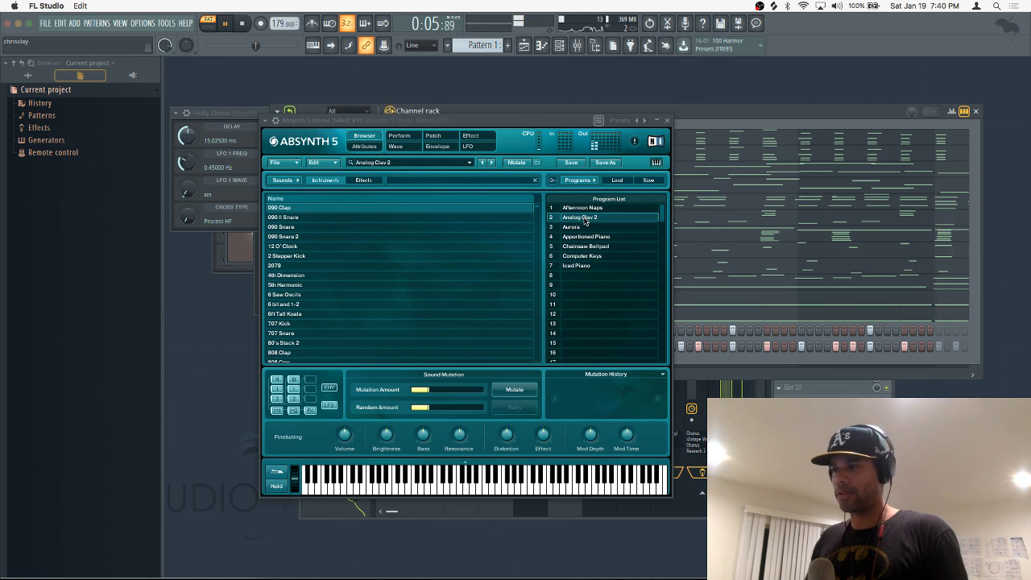
pyautogui.click(580, 228)
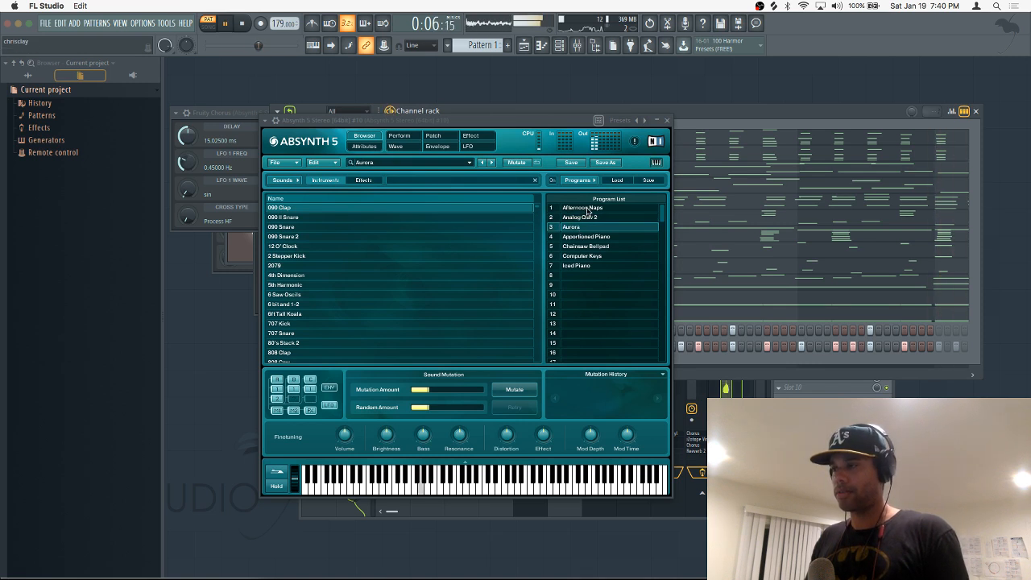
pyautogui.click(586, 209)
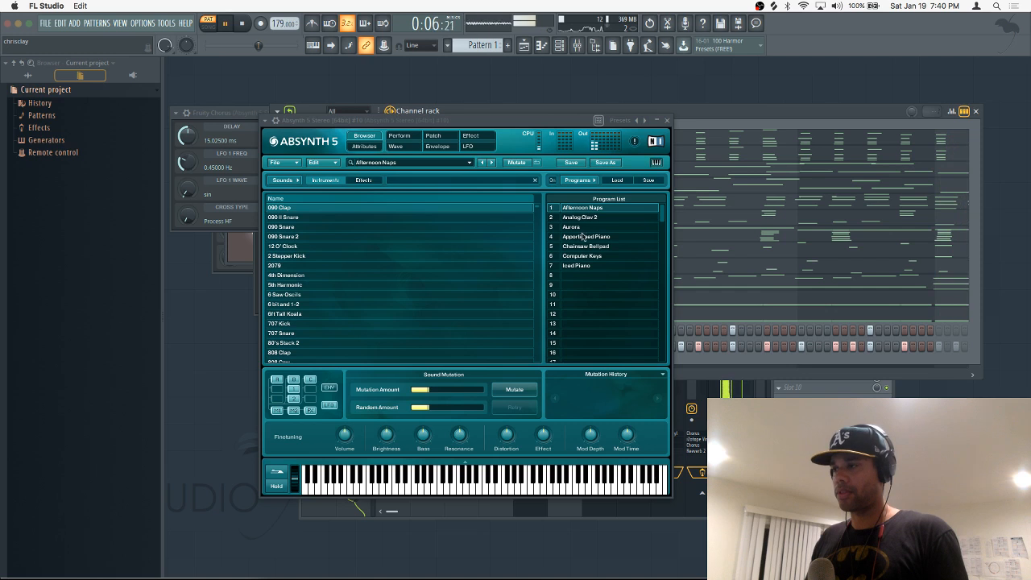
# Compare Chainsaw Bellpad with Apportioned Piano, choose Apportioned Piano over the playing beat and close the Absynth #10 instrument.
pyautogui.click(581, 238)
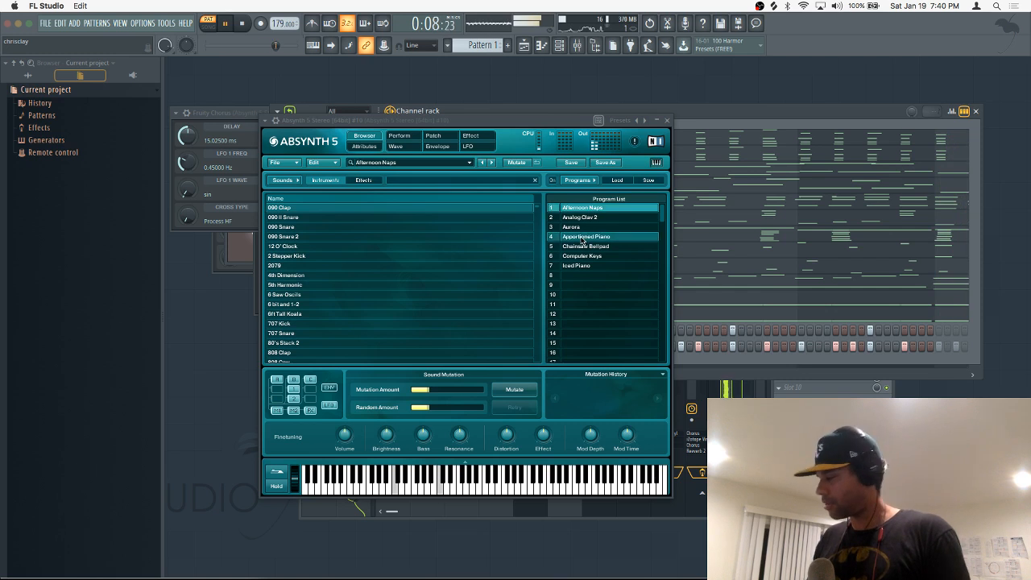
pyautogui.click(589, 247)
pyautogui.press('space')
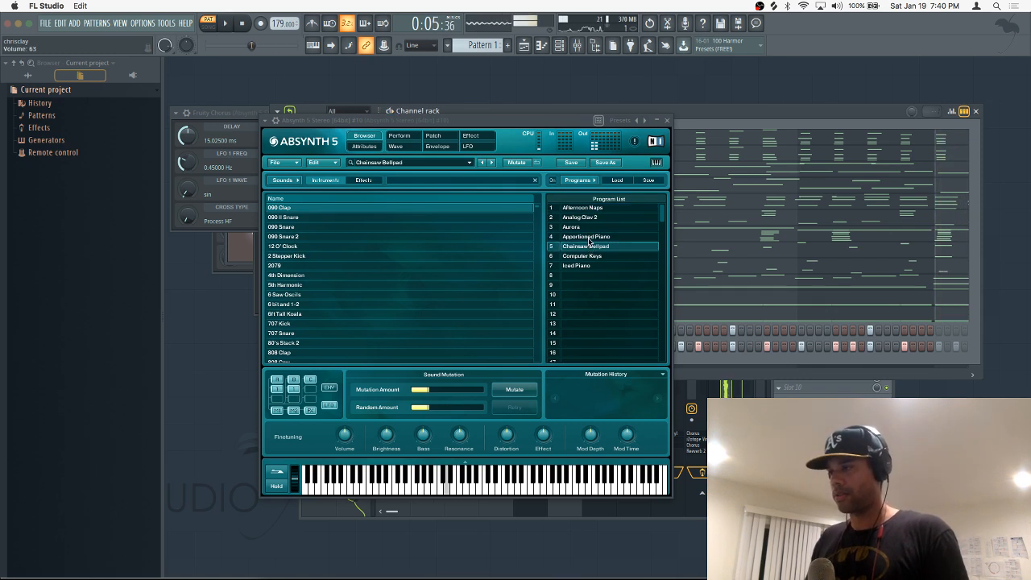
pyautogui.click(588, 237)
pyautogui.press('space')
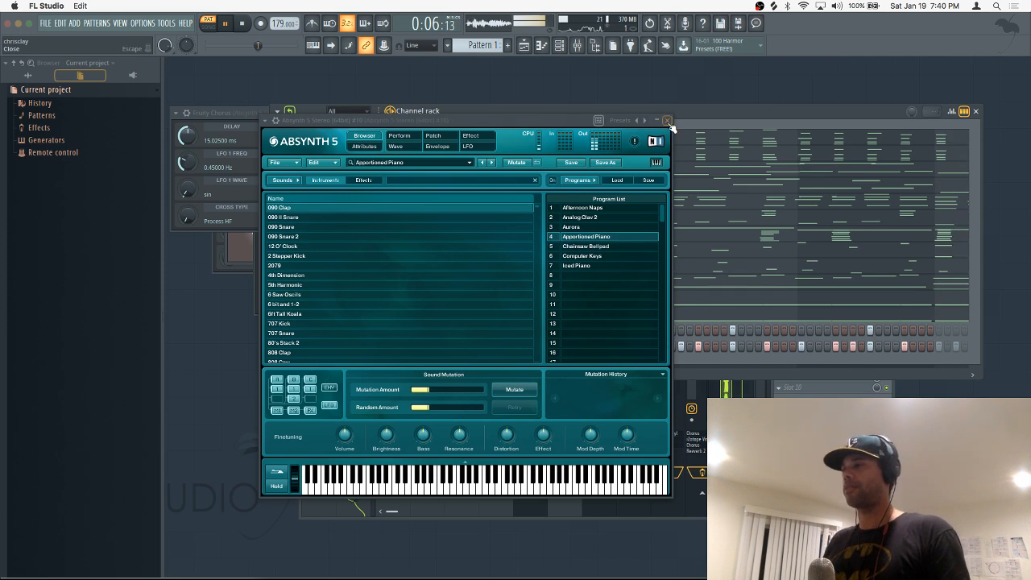
pyautogui.click(667, 121)
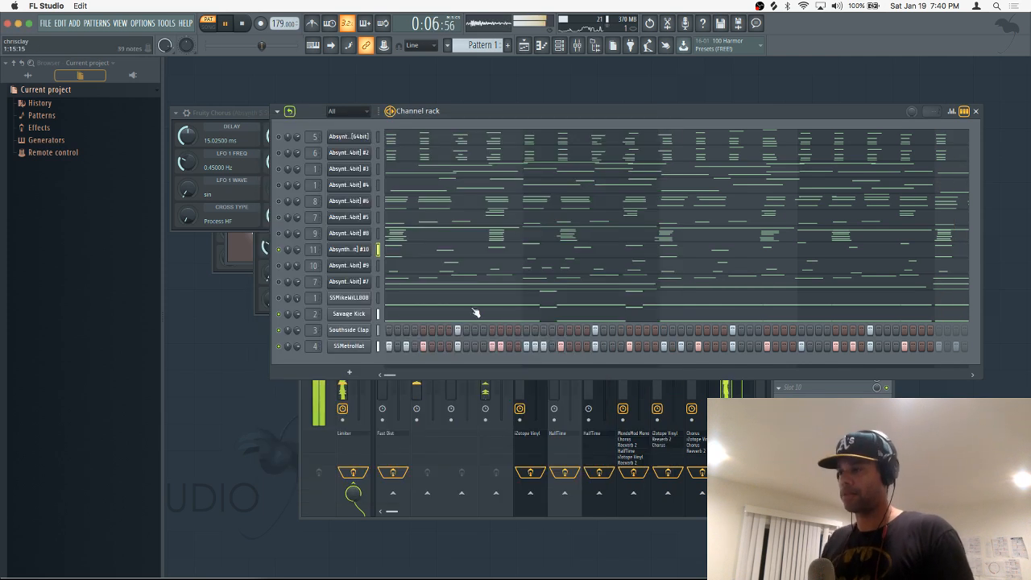
# Check the Absynth #10 melody in the piano roll while the beat plays and return to the channel rack.
pyautogui.click(398, 253)
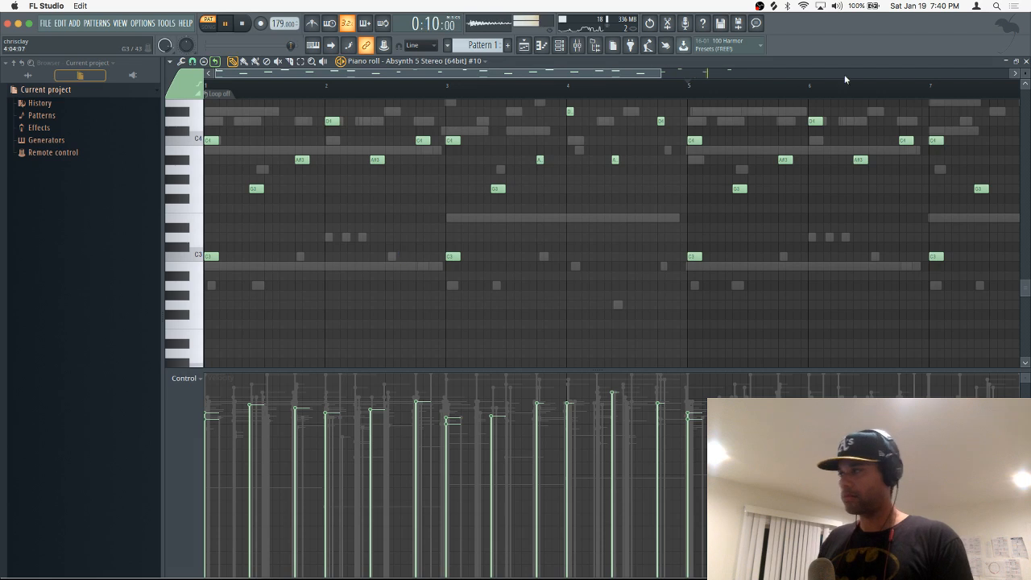
pyautogui.click(1025, 61)
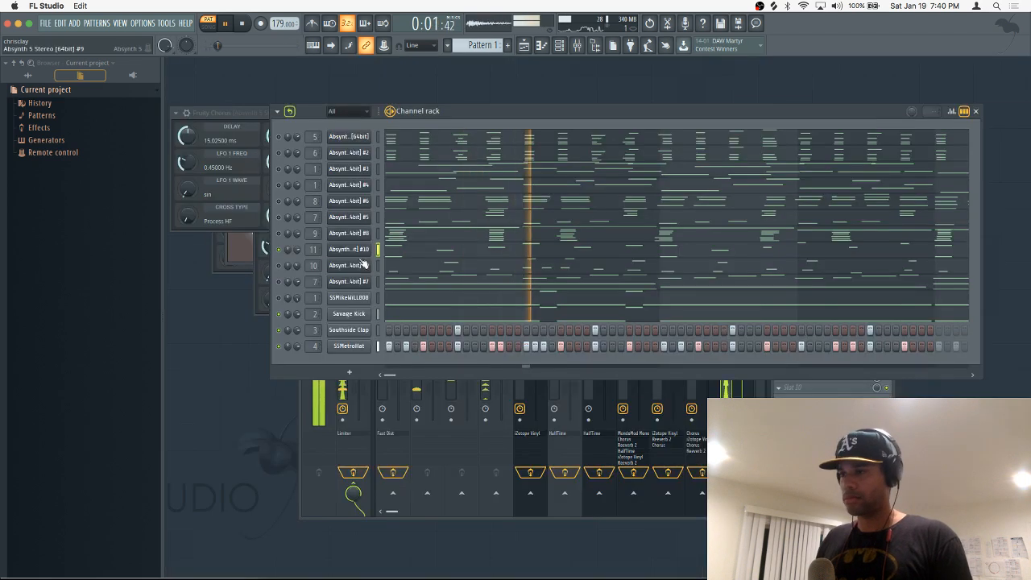
pyautogui.click(413, 256)
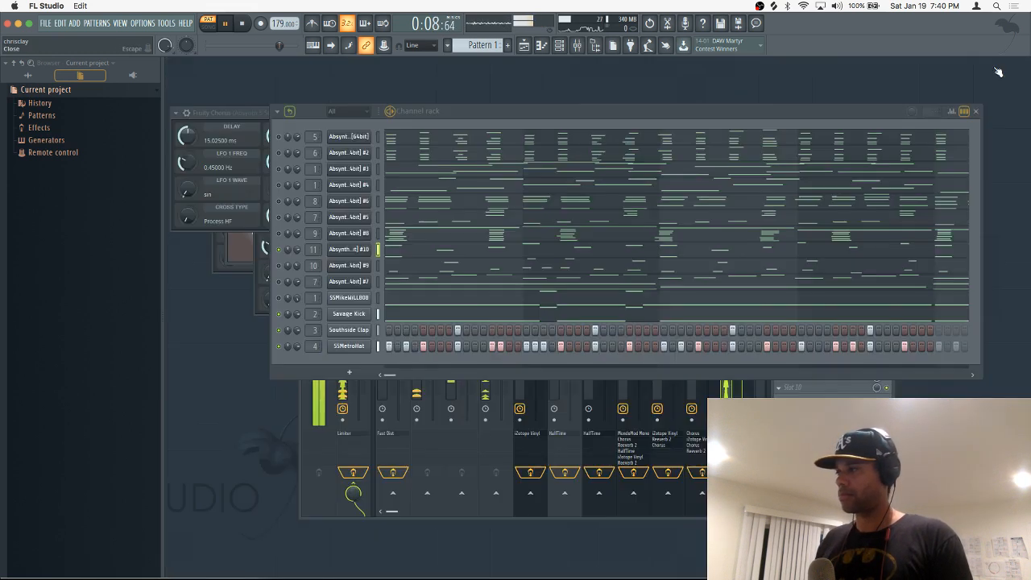
pyautogui.click(1025, 62)
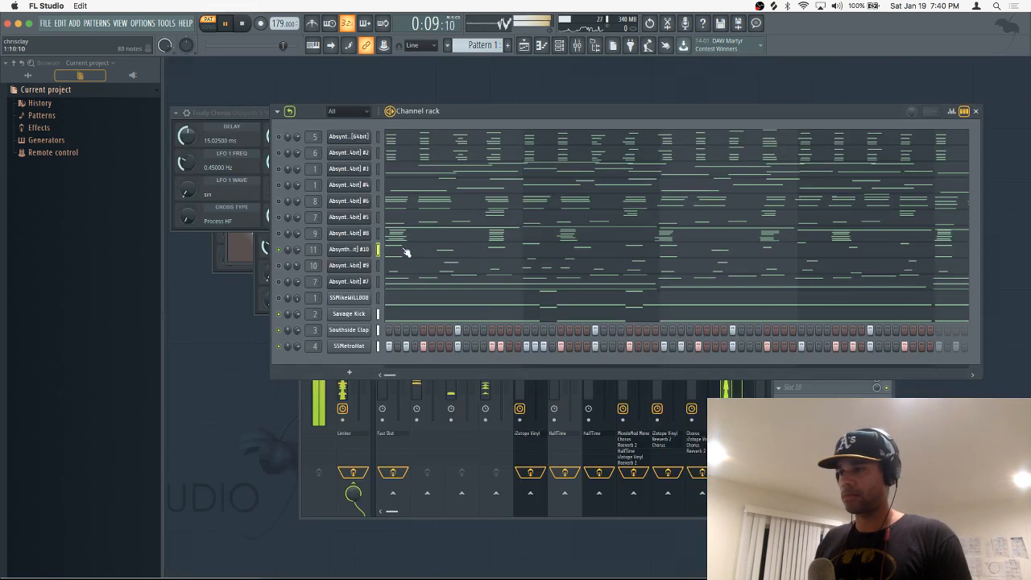
# Add HalfTime to the first effect slot of Absynth #10's mixer track, set its mix to 45% and close the plugin.
pyautogui.doubleClick(313, 250)
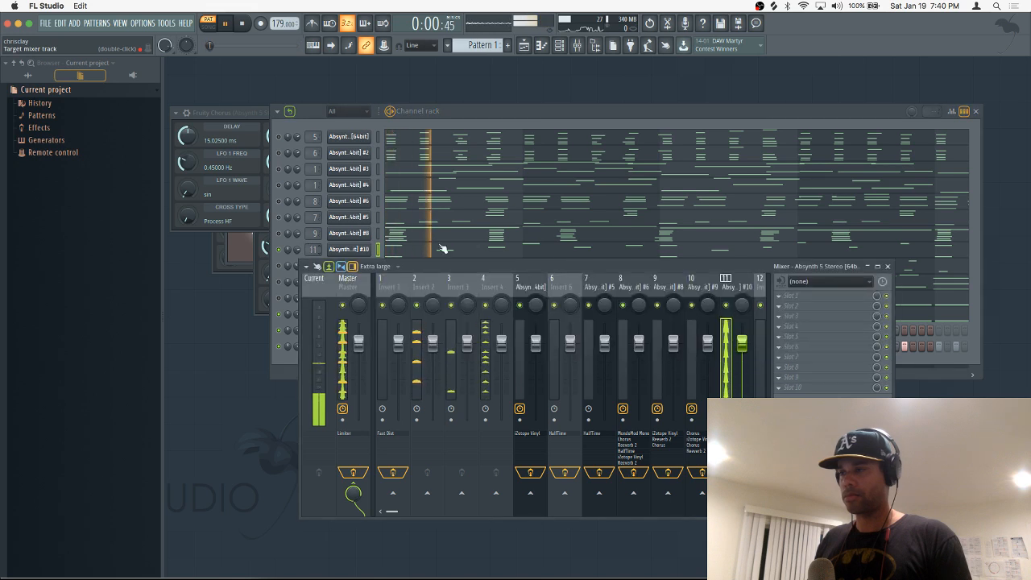
pyautogui.click(779, 297)
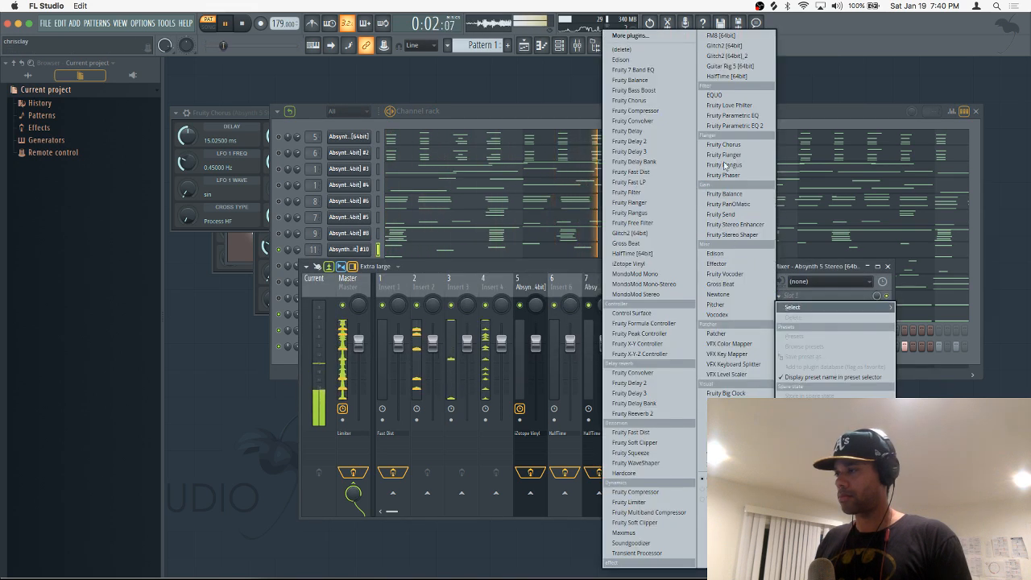
pyautogui.click(727, 77)
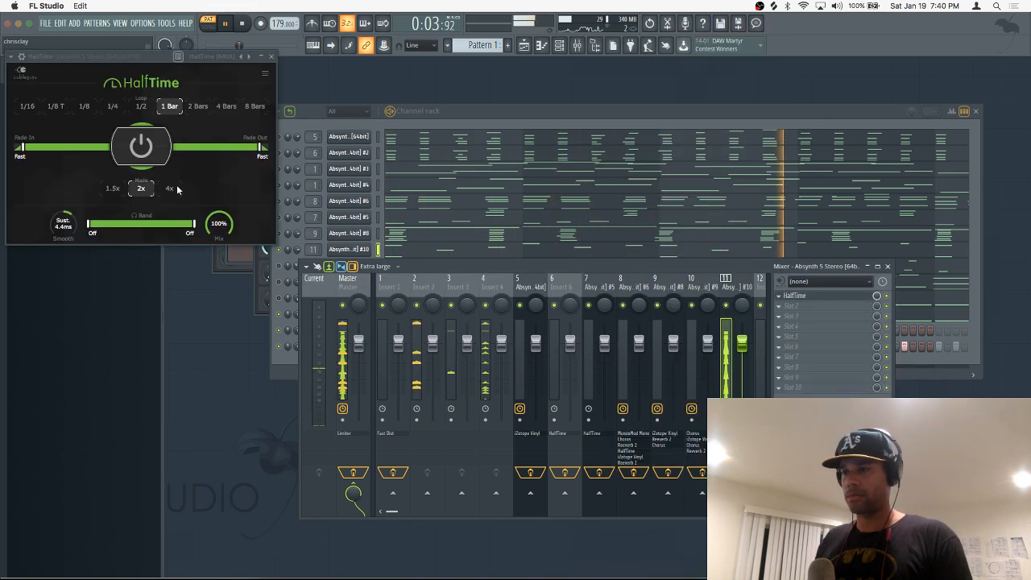
pyautogui.moveTo(218, 226); pyautogui.dragTo(218, 270)
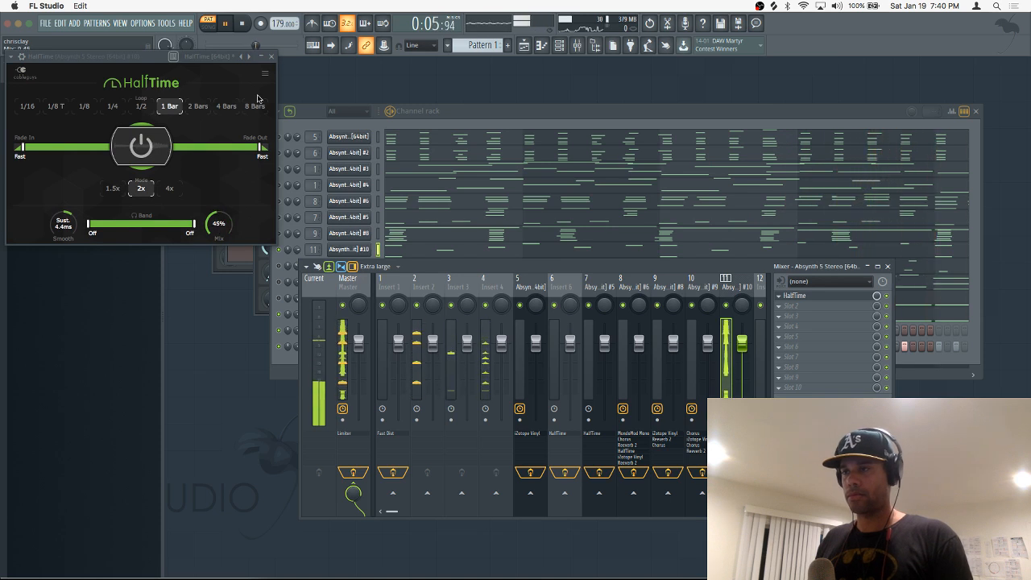
pyautogui.click(272, 56)
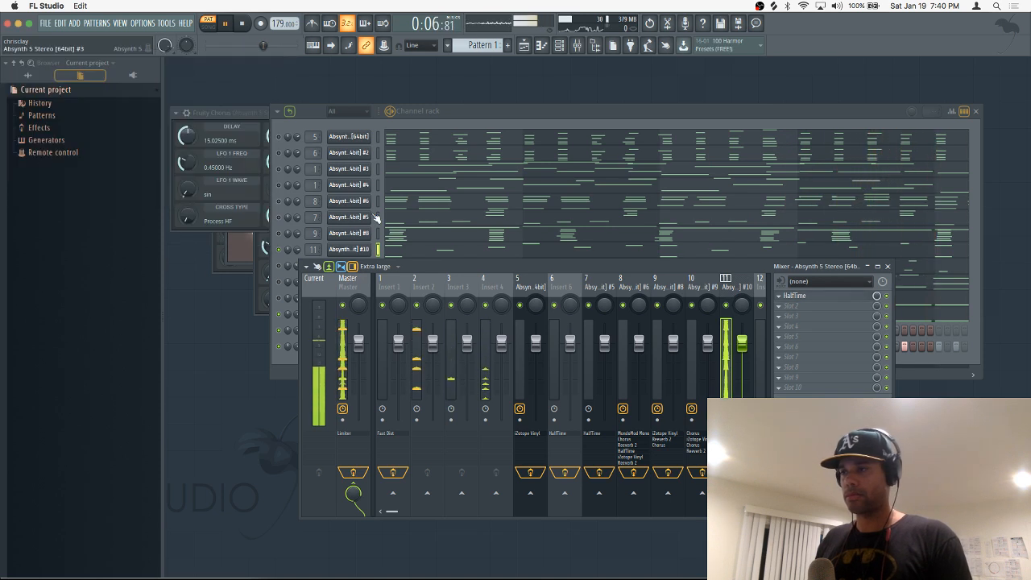
# Lower the Absynth #10 melody by three semitones in the piano roll and close the editor.
pyautogui.click(411, 250)
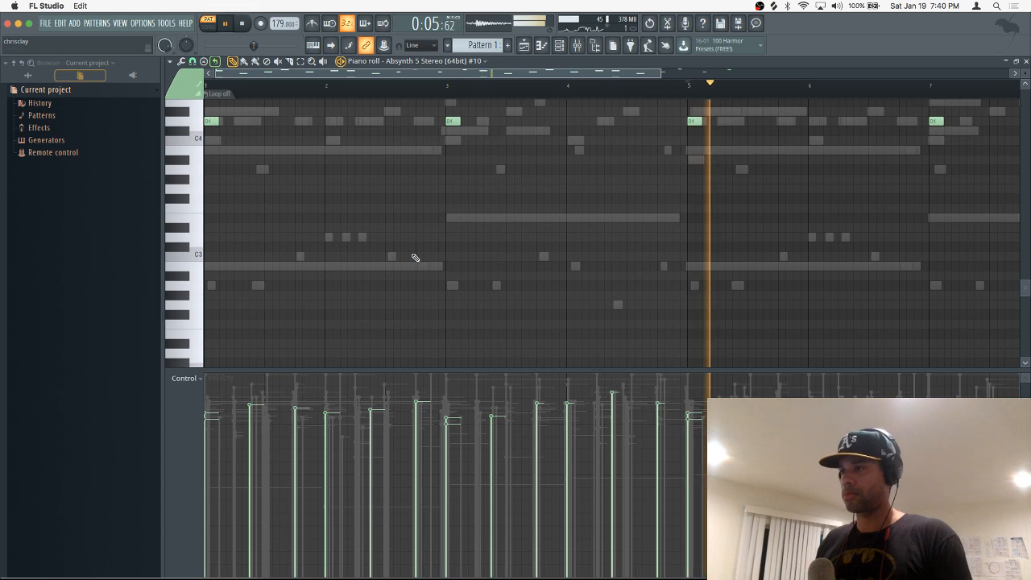
pyautogui.hotkey('shift', 'Down')
pyautogui.hotkey('shift', 'Down')
pyautogui.hotkey('shift', 'Down')
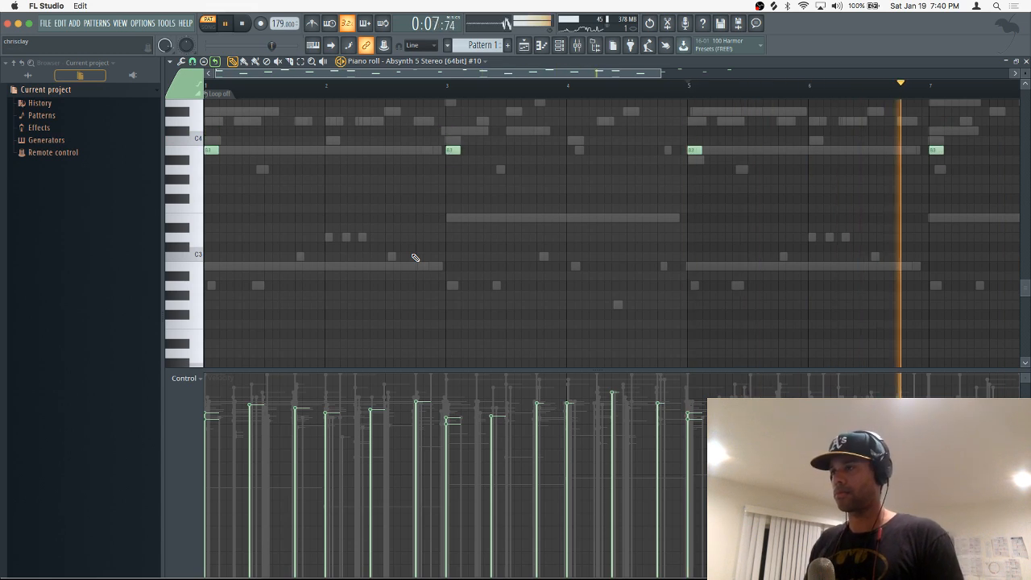
pyautogui.click(1026, 62)
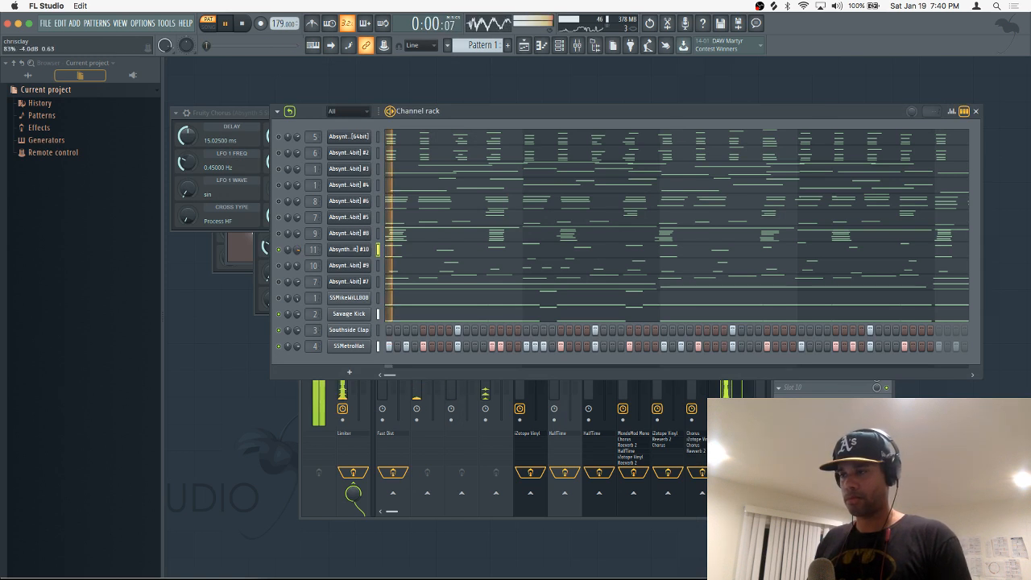
# Solo the Absynth #10 channel to hear it alone and stop playback.
pyautogui.rightClick(279, 251)
pyautogui.click(294, 259)
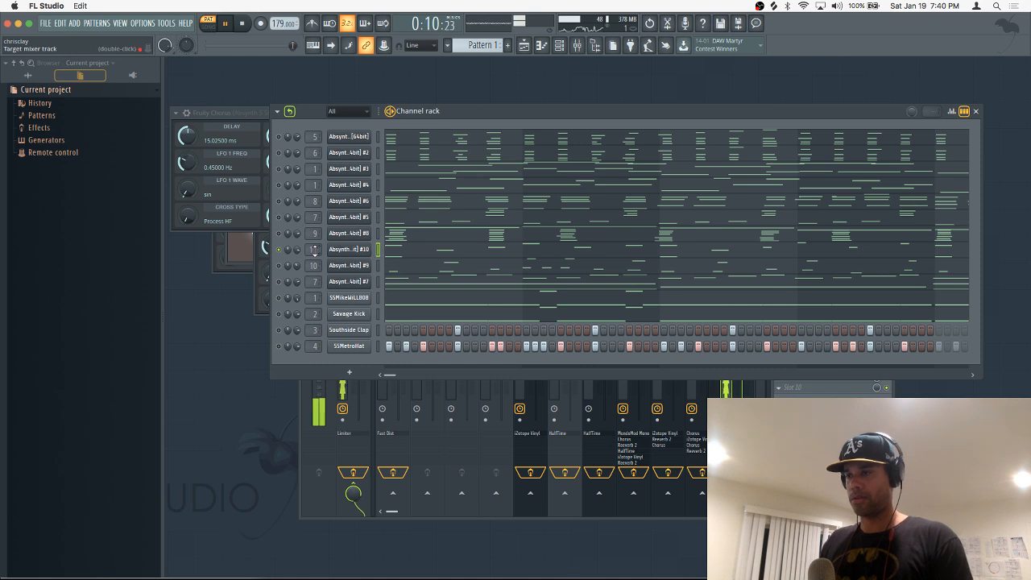
pyautogui.press('space')
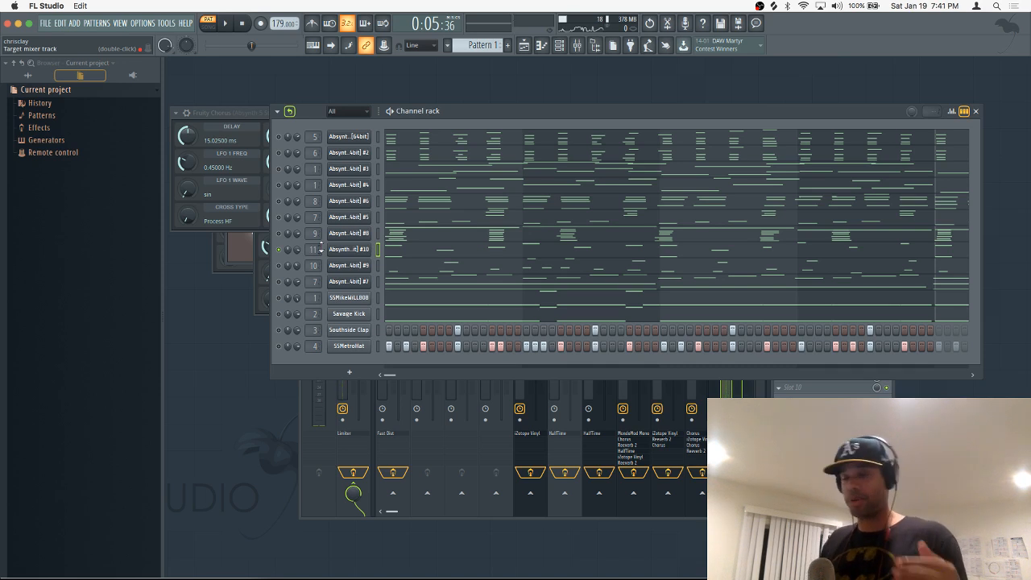
# Check the effect chain on Absynth #10's mixer track, close the mixer and switch to OBS Studio.
pyautogui.doubleClick(314, 250)
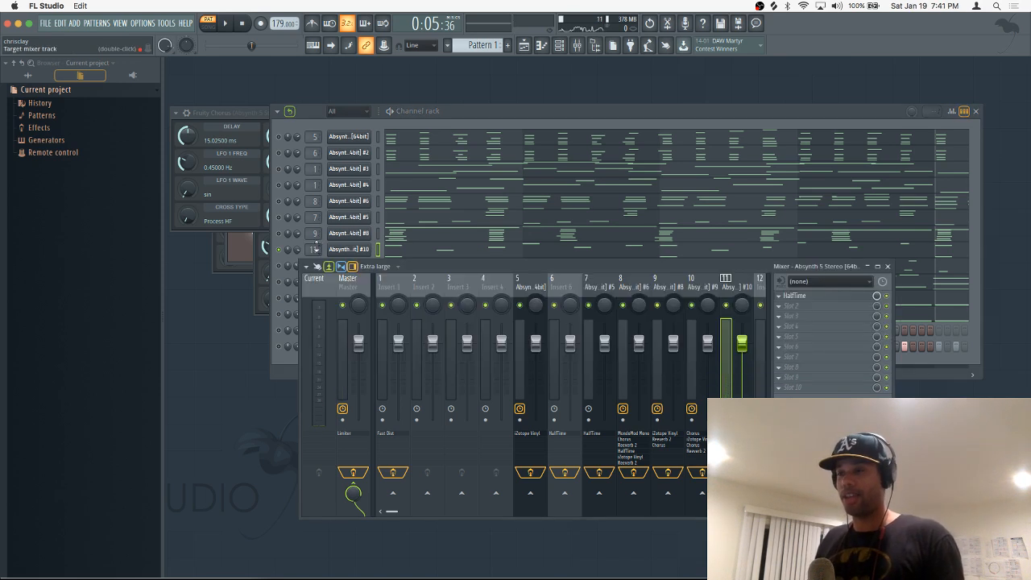
pyautogui.click(888, 267)
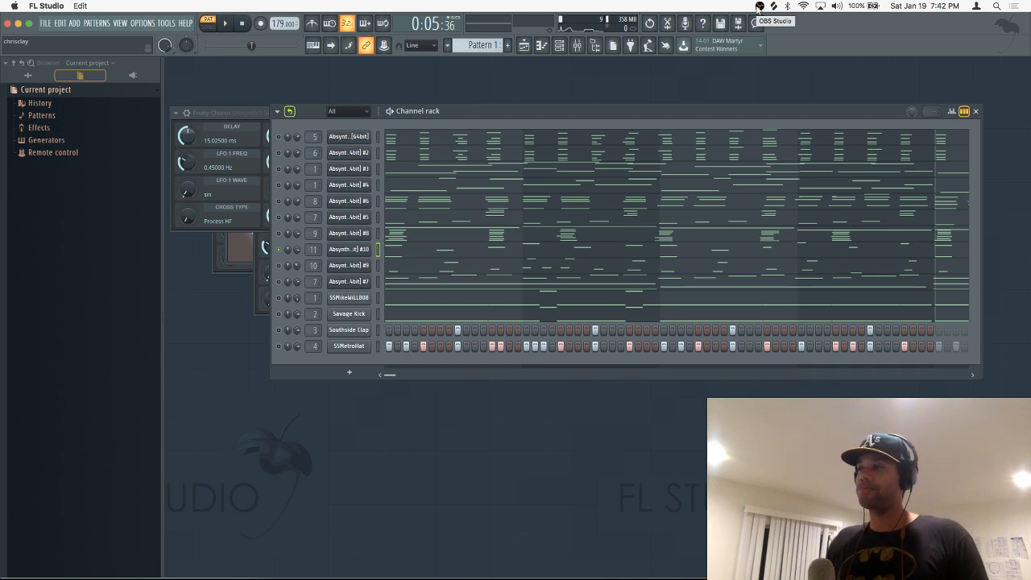
pyautogui.click(760, 8)
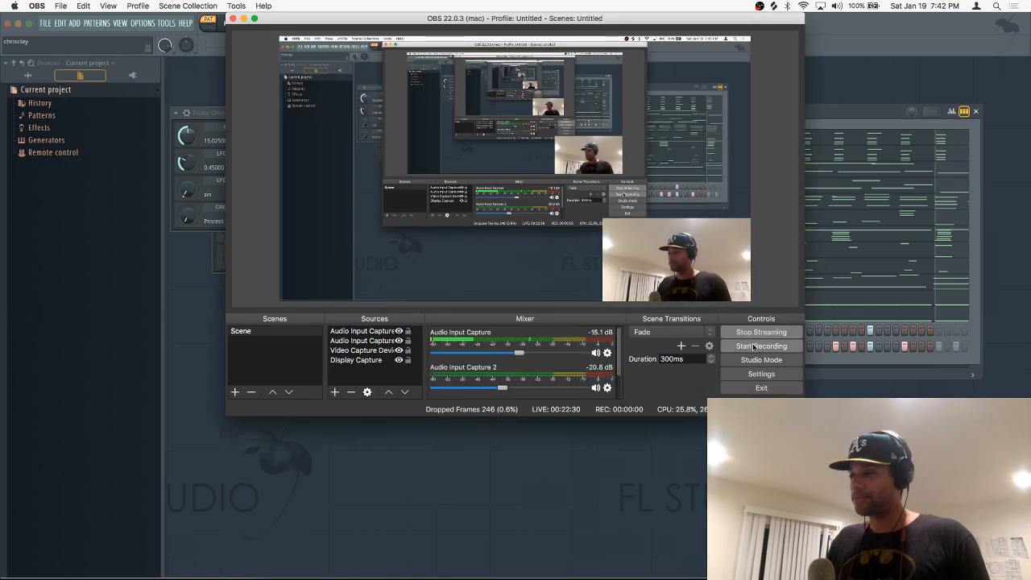